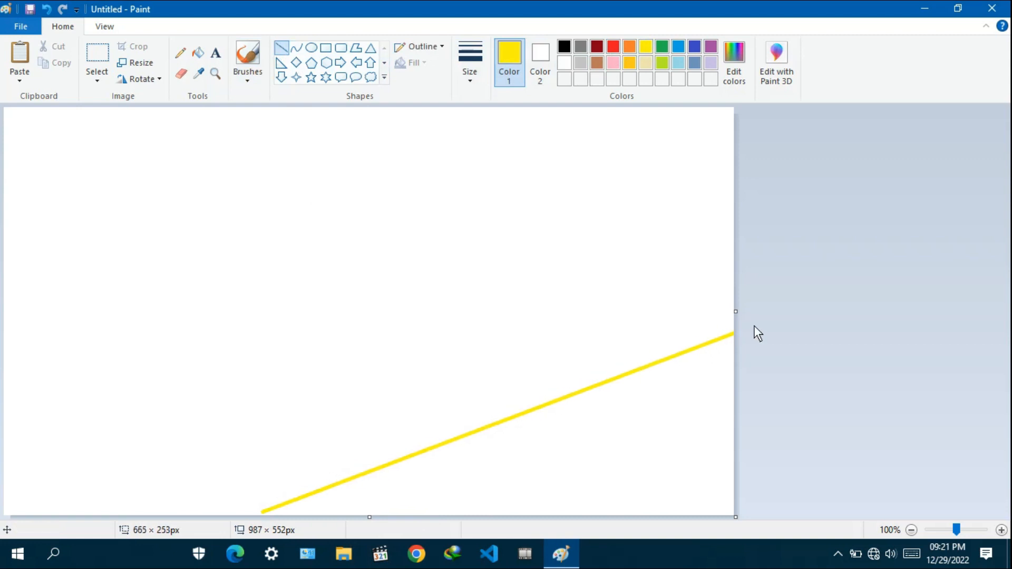
Extend the yellow diagonal line to the canvas's bottom edge, about 673 × 259 px, and fill the area below it with yellow
{"action": "left_click_drag", "start_coordinate": [264, 510], "coordinate": [256, 517]}
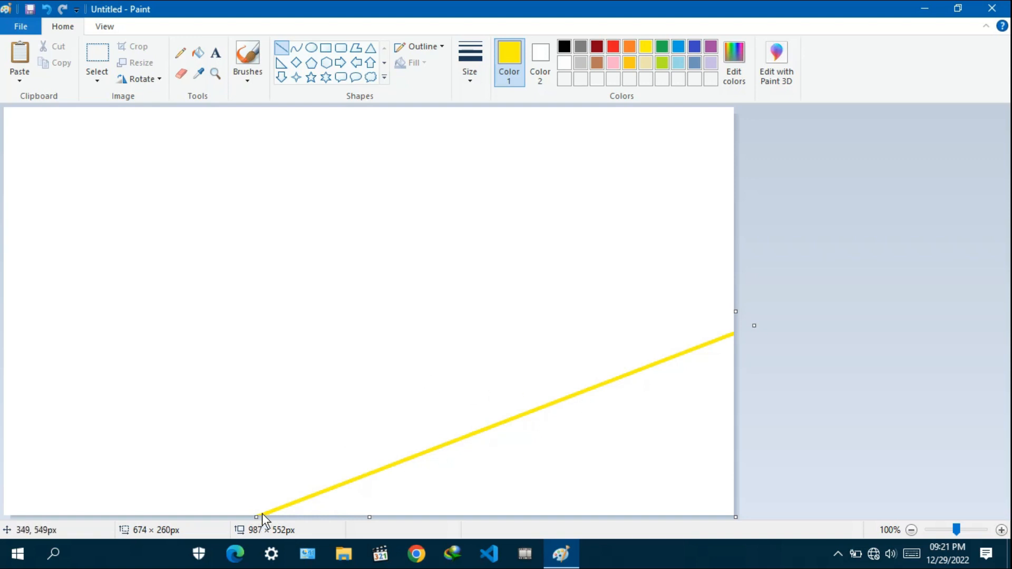
{"action": "left_click_drag", "start_coordinate": [262, 513], "coordinate": [257, 517]}
{"action": "left_click", "coordinate": [199, 58]}
{"action": "left_click", "coordinate": [499, 458]}
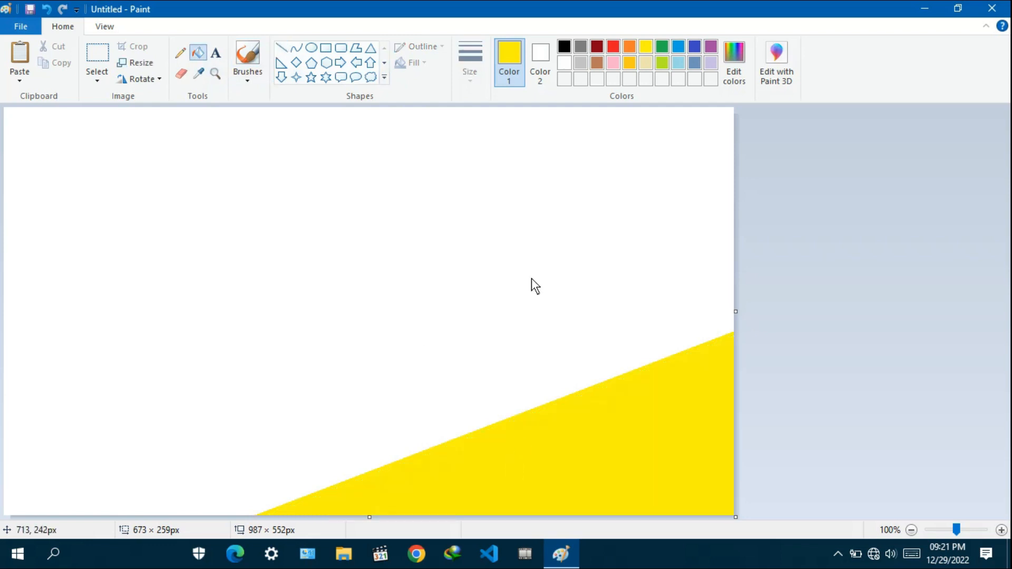
Draw an orange diagonal line of about 1038 × 376 px above the yellow area and fill the band between them with orange
{"action": "left_click", "coordinate": [628, 47]}
{"action": "left_click", "coordinate": [281, 50]}
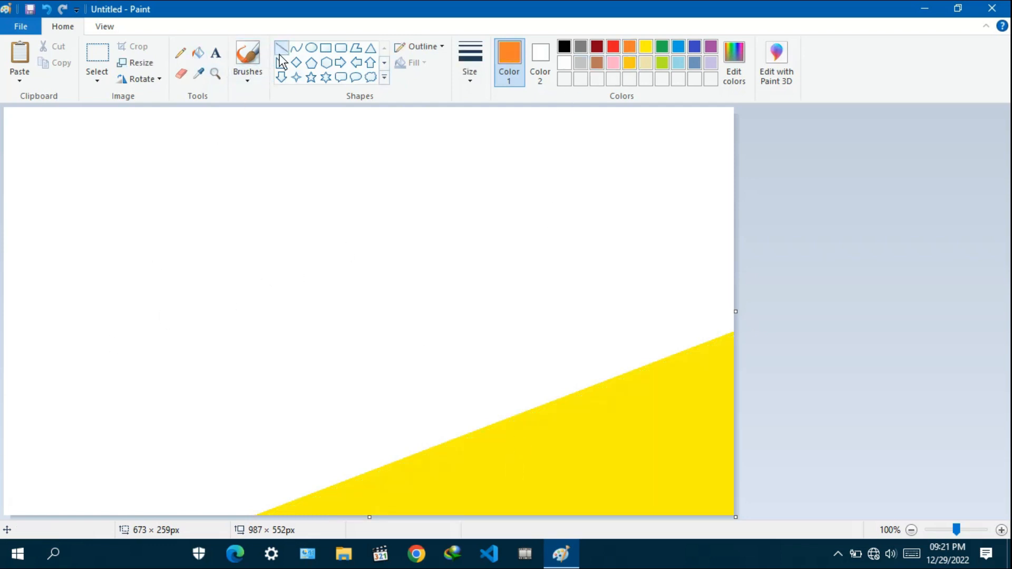
{"action": "left_click", "coordinate": [248, 54]}
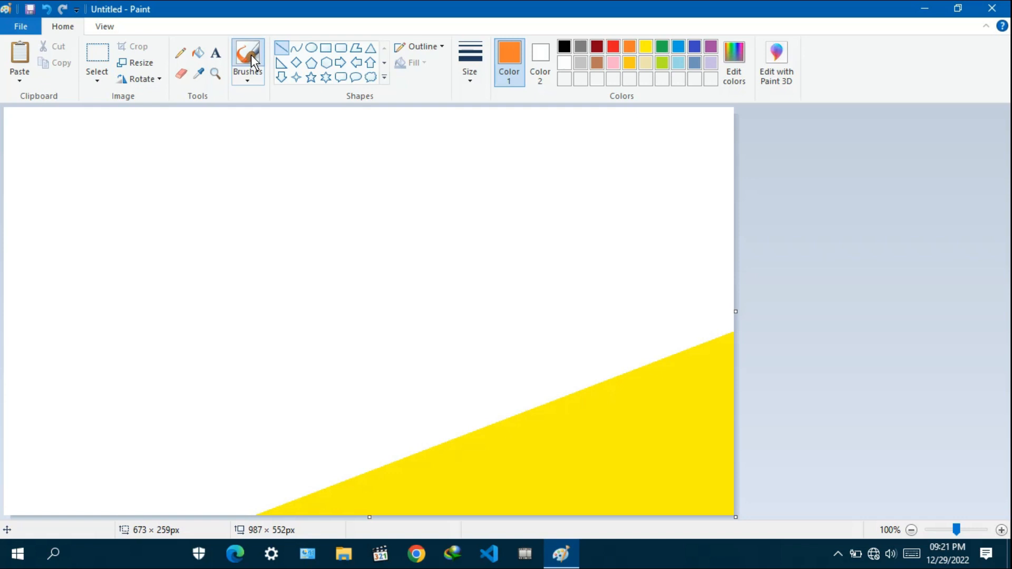
{"action": "left_click", "coordinate": [281, 49]}
{"action": "left_click_drag", "start_coordinate": [11, 513], "coordinate": [768, 220]}
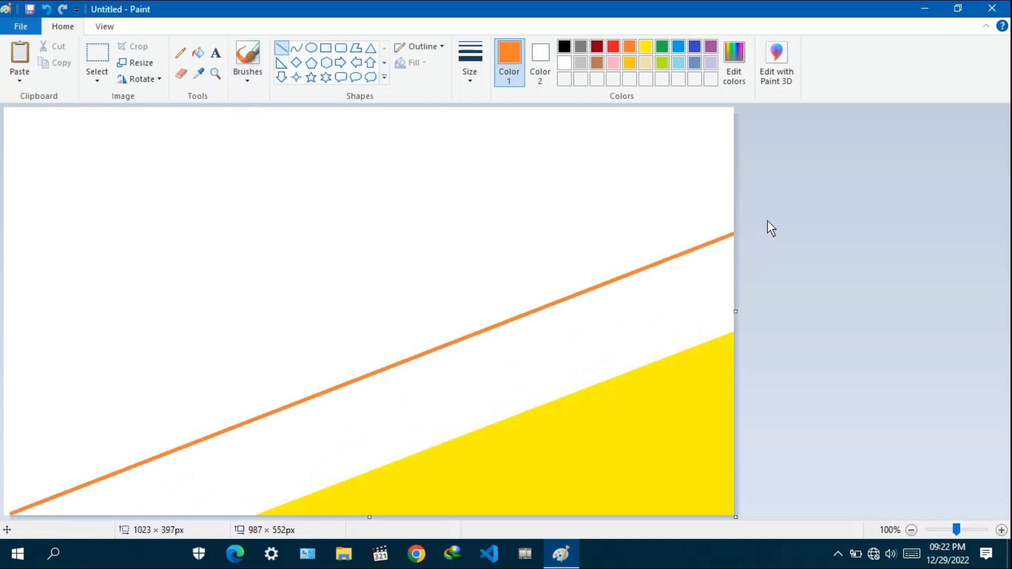
{"action": "mouse_move", "coordinate": [10, 514]}
{"action": "left_mouse_down"}
{"action": "mouse_move", "coordinate": [2, 517]}
{"action": "mouse_move", "coordinate": [2, 499]}
{"action": "left_mouse_up"}
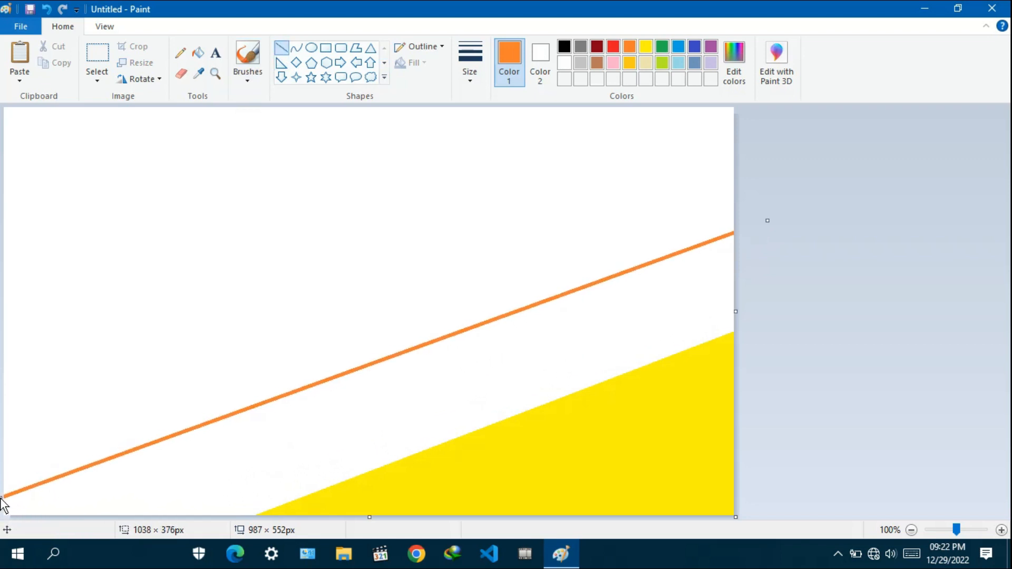
{"action": "left_click", "coordinate": [197, 52]}
{"action": "left_click", "coordinate": [426, 402]}
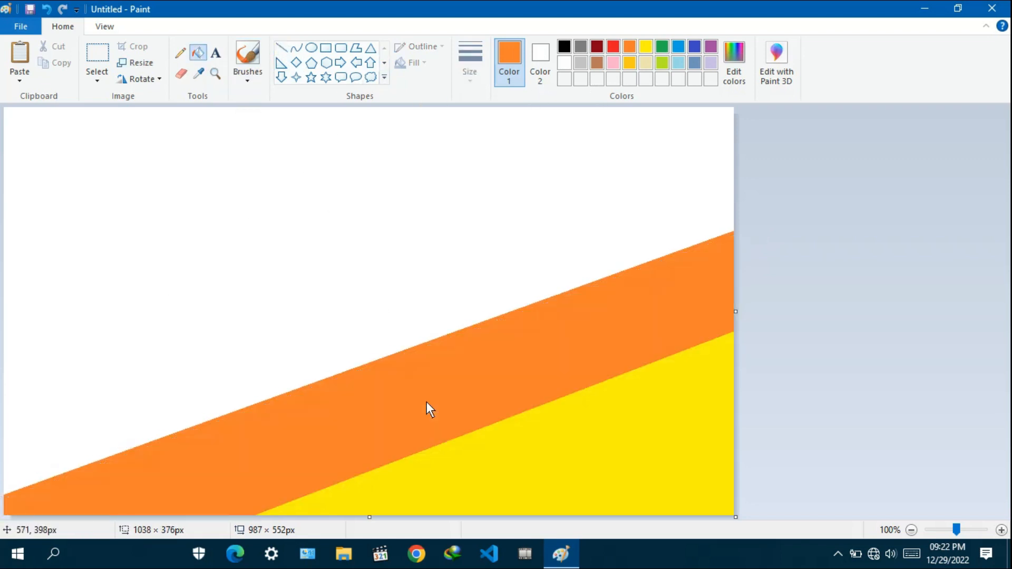
Draw a red diagonal line of about 954 × 329 px above the orange band, from the left canvas edge to the top edge
{"action": "left_click", "coordinate": [282, 48]}
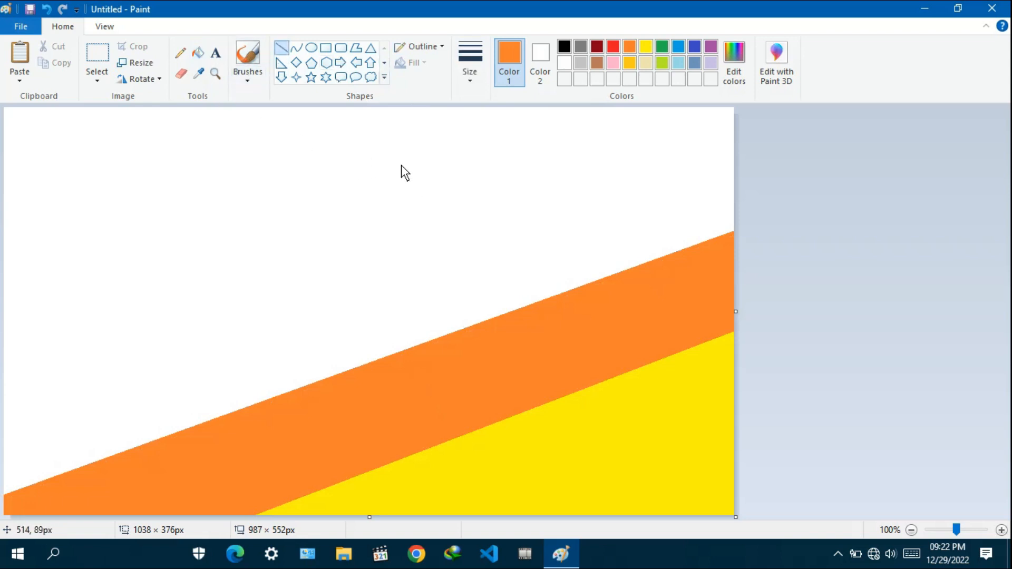
{"action": "left_click", "coordinate": [614, 46]}
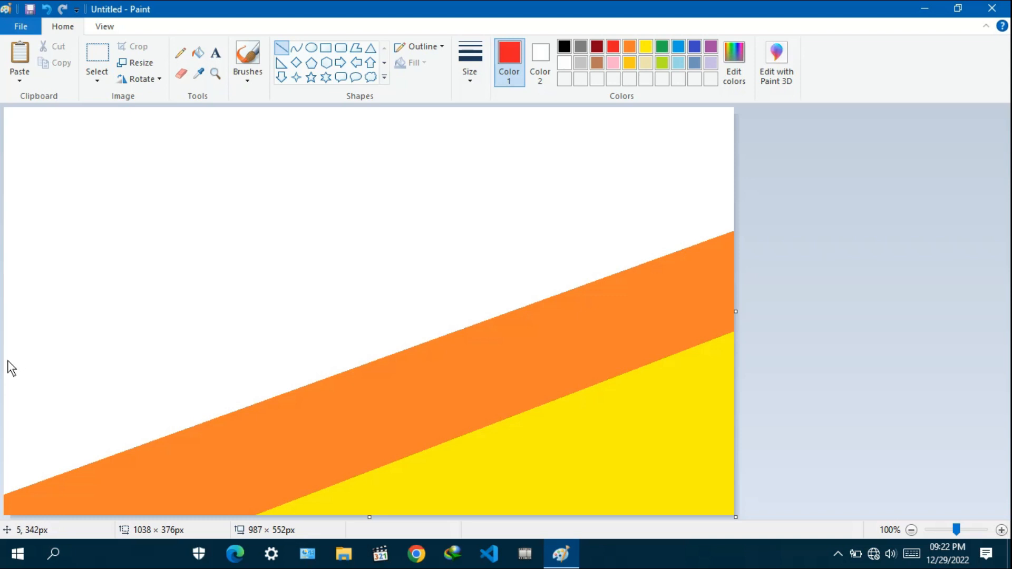
{"action": "mouse_move", "coordinate": [8, 360]}
{"action": "left_mouse_down"}
{"action": "mouse_move", "coordinate": [606, 154]}
{"action": "mouse_move", "coordinate": [706, 92]}
{"action": "left_mouse_up"}
{"action": "left_click_drag", "start_coordinate": [10, 361], "coordinate": [1, 345]}
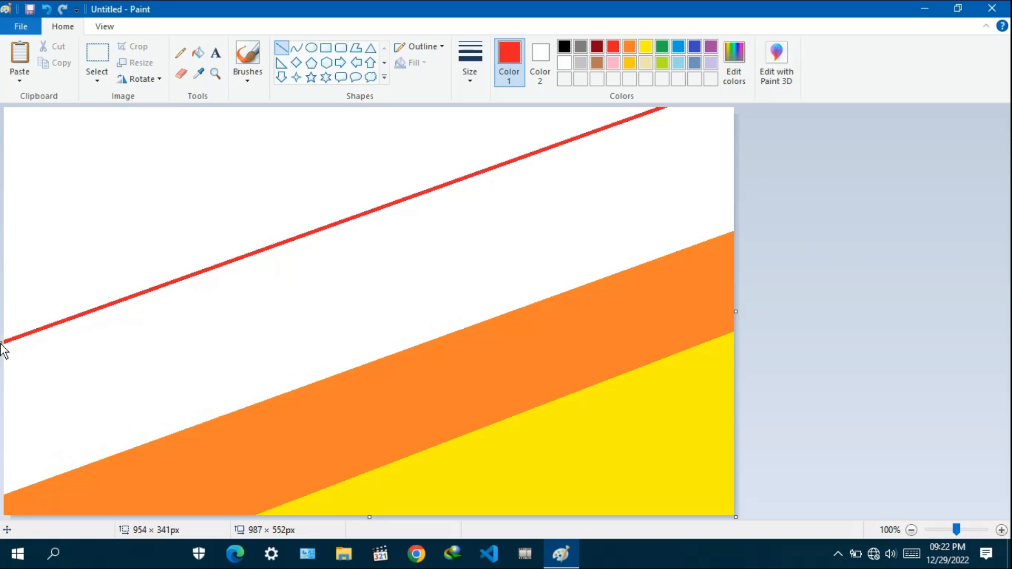
{"action": "left_click_drag", "start_coordinate": [1, 346], "coordinate": [1, 326]}
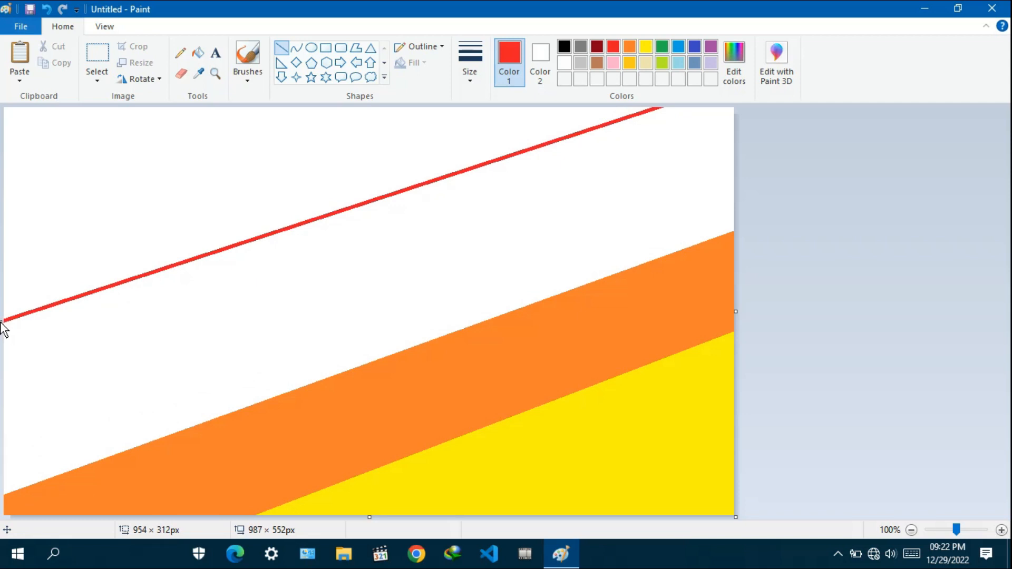
{"action": "left_click_drag", "start_coordinate": [1, 326], "coordinate": [1, 338]}
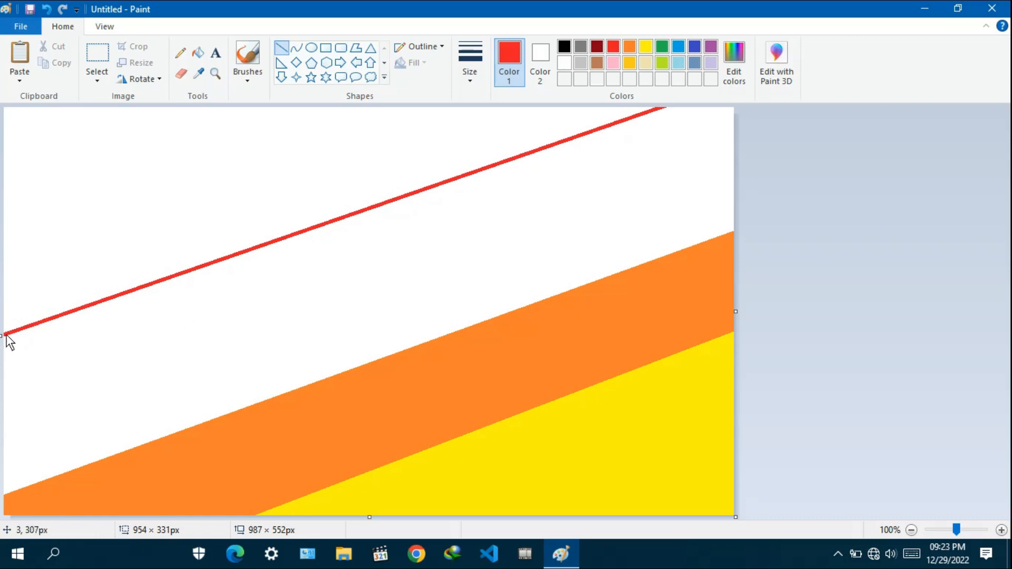
{"action": "left_click_drag", "start_coordinate": [2, 337], "coordinate": [2, 335]}
Fill the band below the red line with red and the remaining upper corner with blue
{"action": "left_click", "coordinate": [198, 52]}
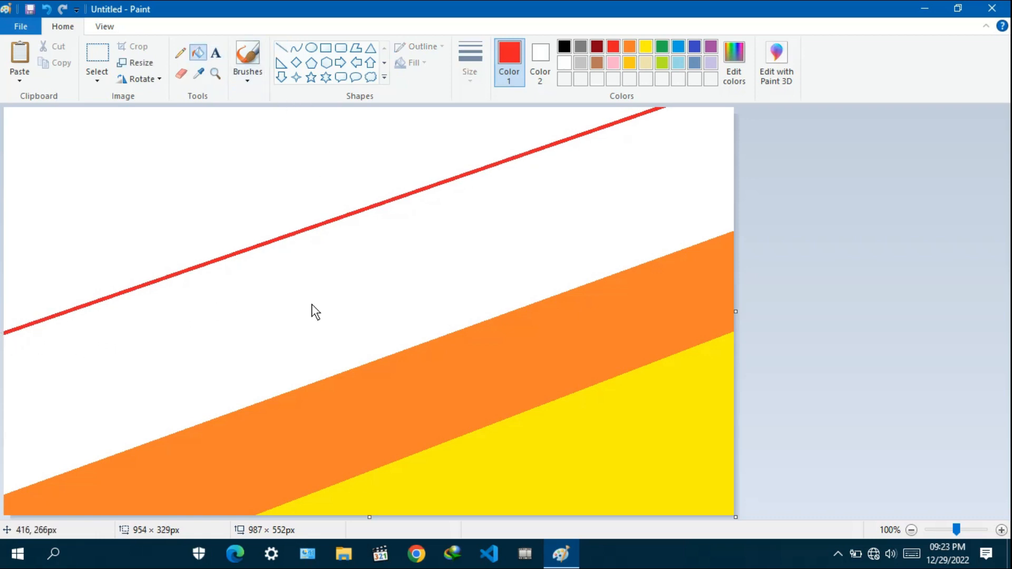
{"action": "left_click", "coordinate": [312, 304]}
{"action": "left_click", "coordinate": [678, 47]}
{"action": "left_click", "coordinate": [248, 179]}
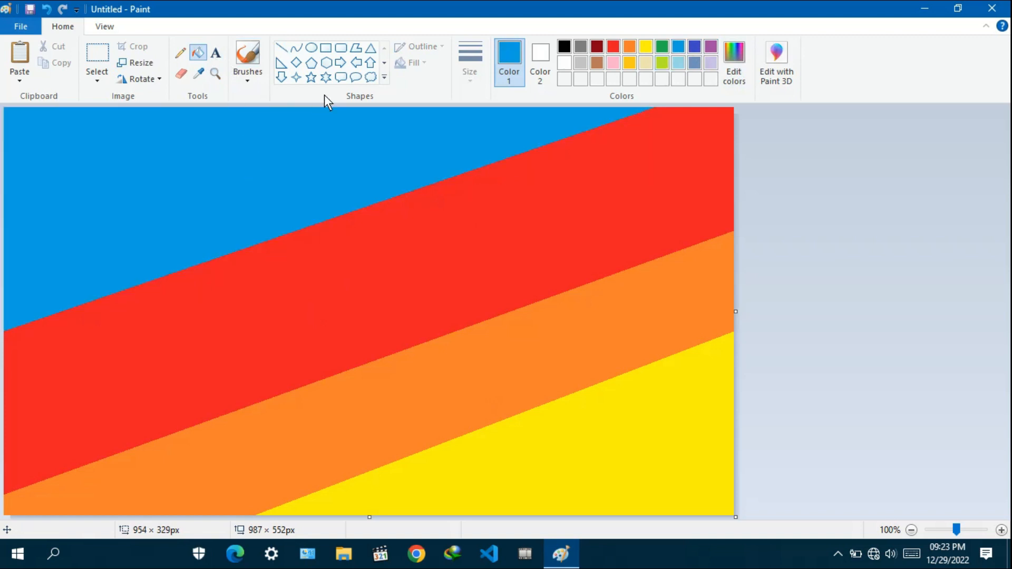
Resize the image to a width of 1 pixel without maintaining the aspect ratio
{"action": "left_click", "coordinate": [253, 65]}
{"action": "left_click", "coordinate": [141, 62]}
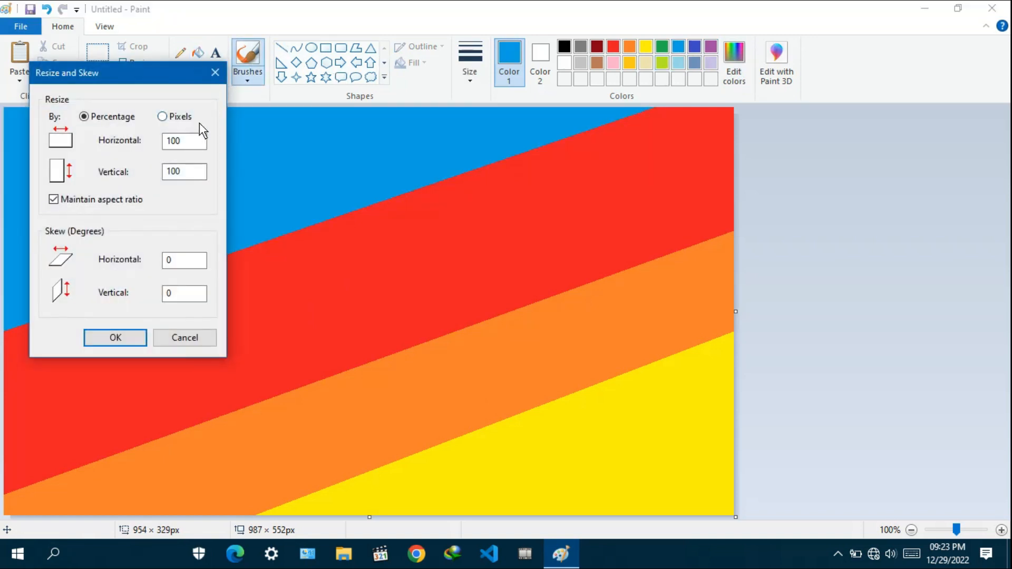
{"action": "left_click", "coordinate": [162, 117]}
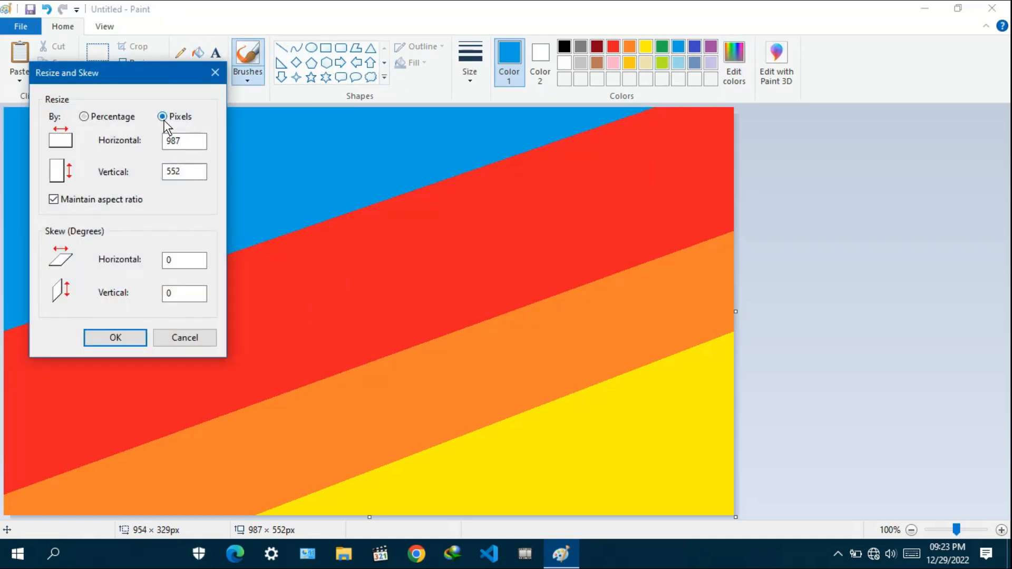
{"action": "left_click", "coordinate": [62, 200]}
{"action": "key", "text": "BackSpace"}
{"action": "key", "text": "BackSpace"}
{"action": "key", "text": "BackSpace"}
{"action": "type", "text": "1"}
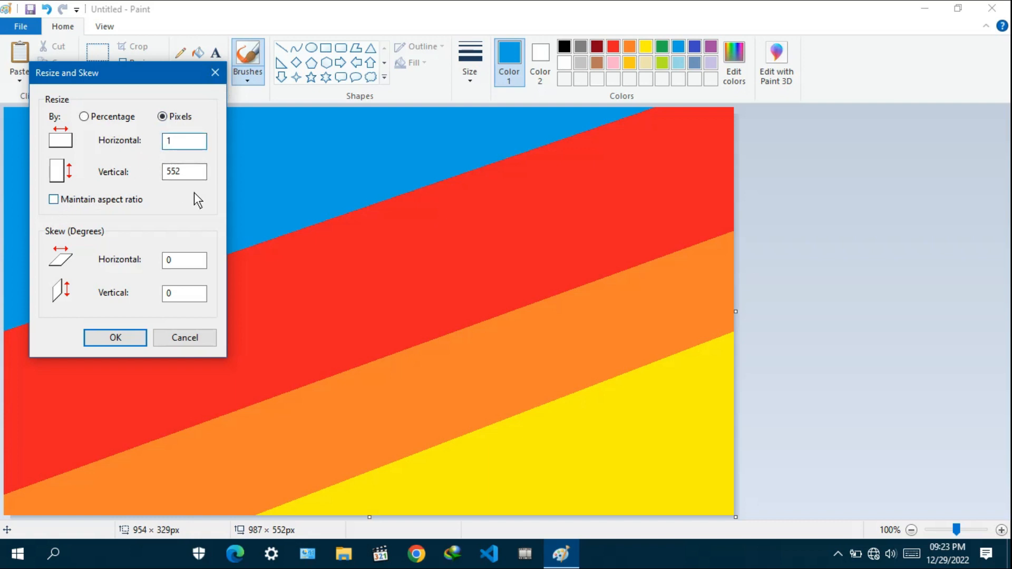
{"action": "left_click", "coordinate": [140, 341]}
Resize the image to a width of 987 pixels without maintaining the aspect ratio, to blend the colours into a gradient
{"action": "left_click", "coordinate": [143, 63]}
{"action": "left_click", "coordinate": [163, 117]}
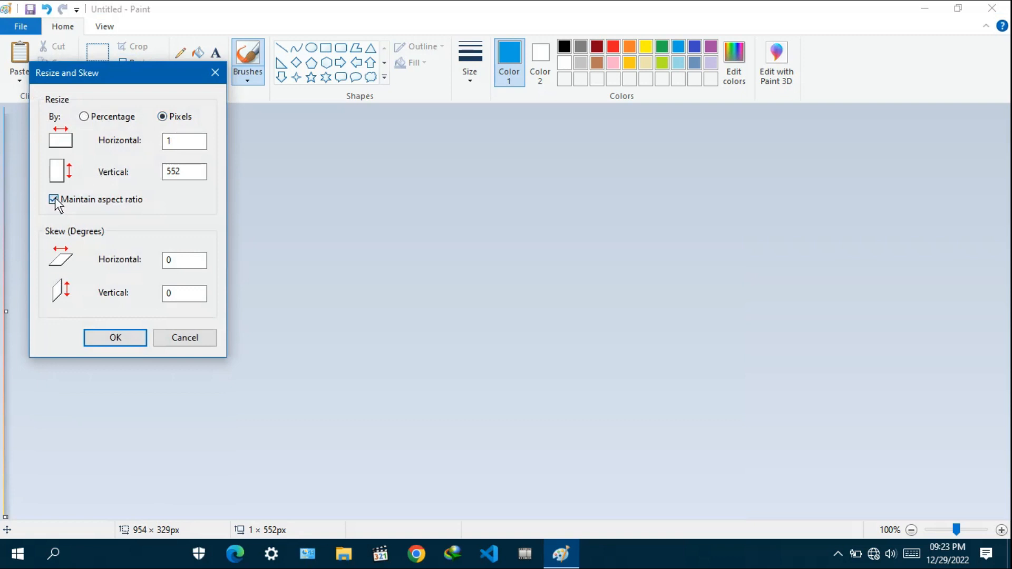
{"action": "key", "text": "BackSpace"}
{"action": "type", "text": "987"}
{"action": "left_click", "coordinate": [137, 341]}
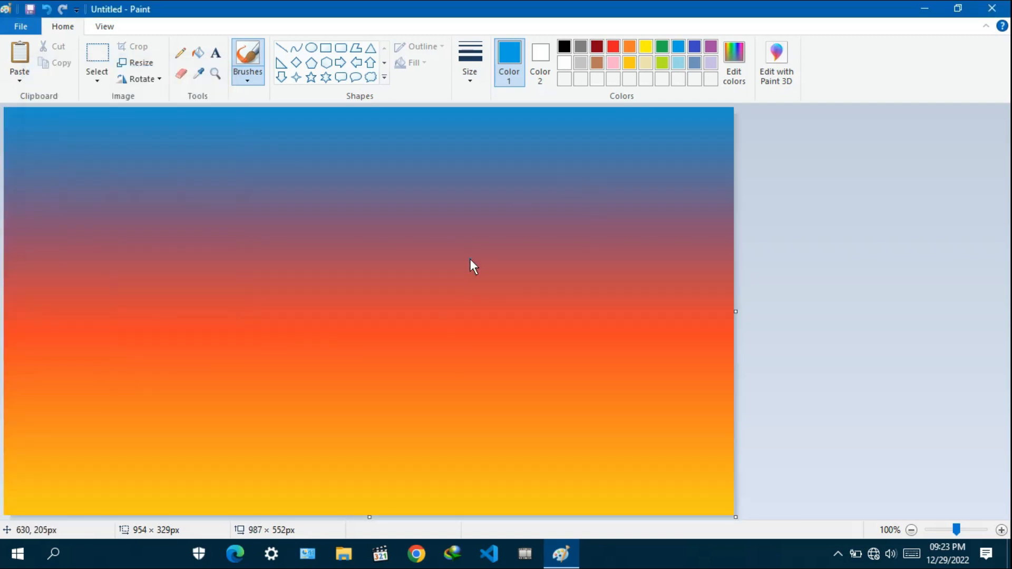
Select the whole gradient and shrink it upward to a height of about 421 px, leaving a blank strip at the bottom
{"action": "left_click", "coordinate": [102, 79]}
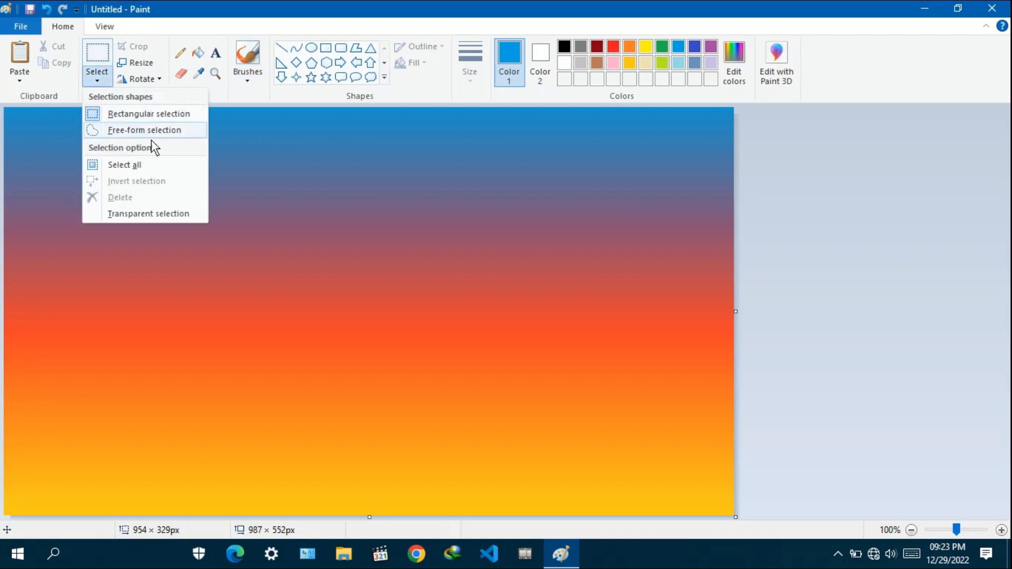
{"action": "left_click", "coordinate": [172, 163]}
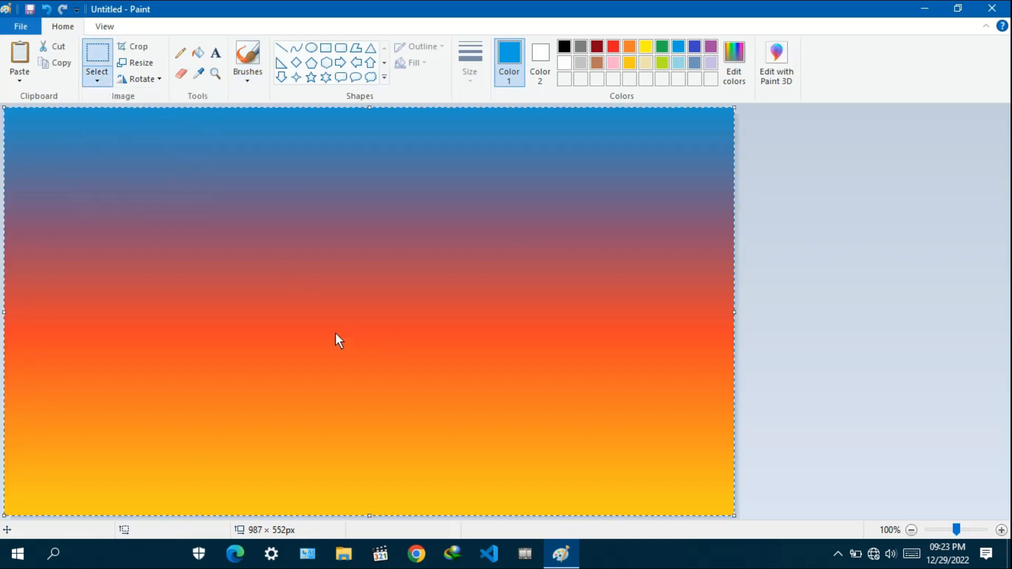
{"action": "right_click", "coordinate": [439, 315]}
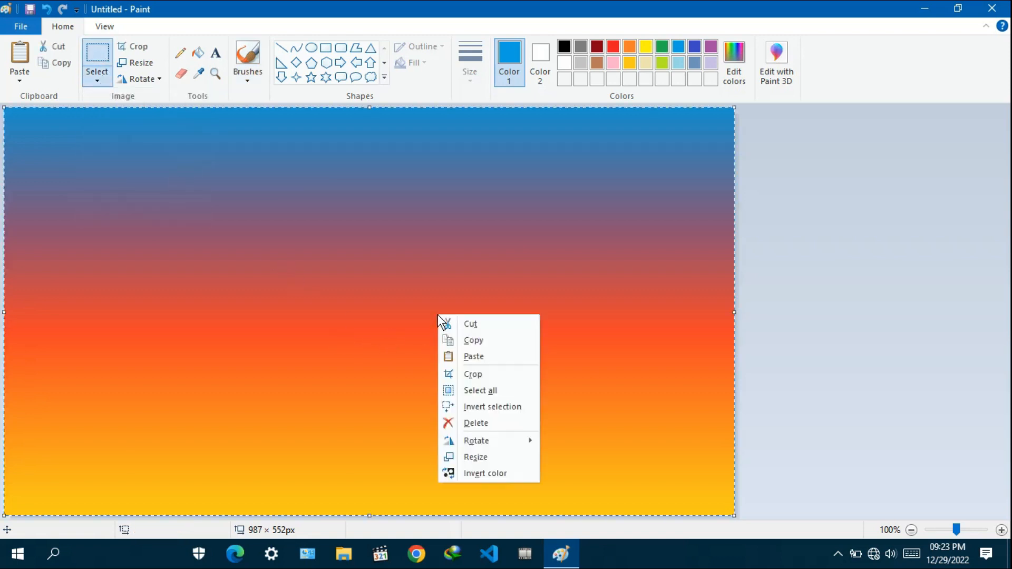
{"action": "left_click", "coordinate": [406, 327]}
{"action": "left_click_drag", "start_coordinate": [371, 515], "coordinate": [389, 419]}
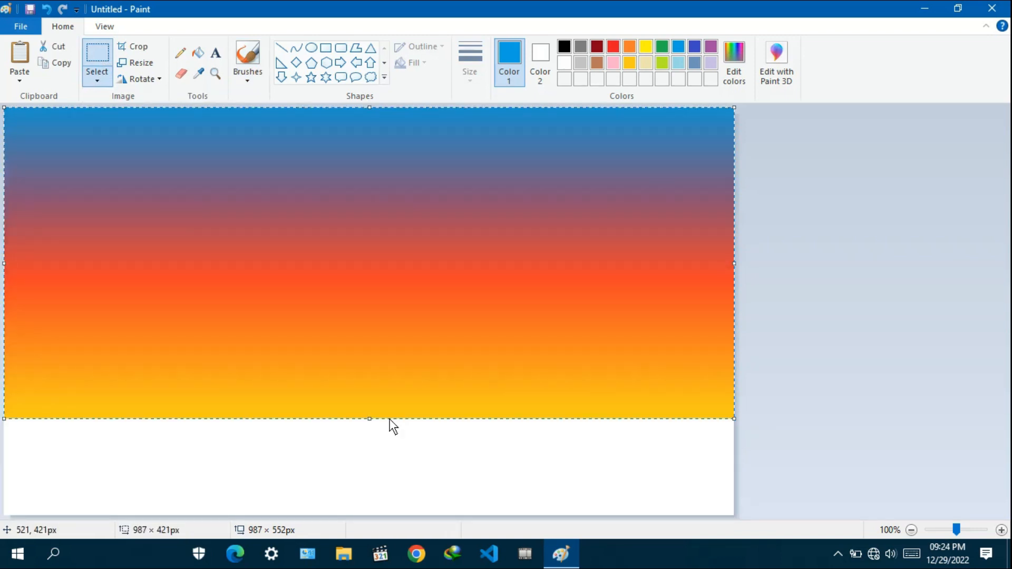
Duplicate the shrunken gradient selection in place and flip the copy vertically
{"action": "right_click", "coordinate": [407, 318]}
{"action": "right_click", "coordinate": [431, 320]}
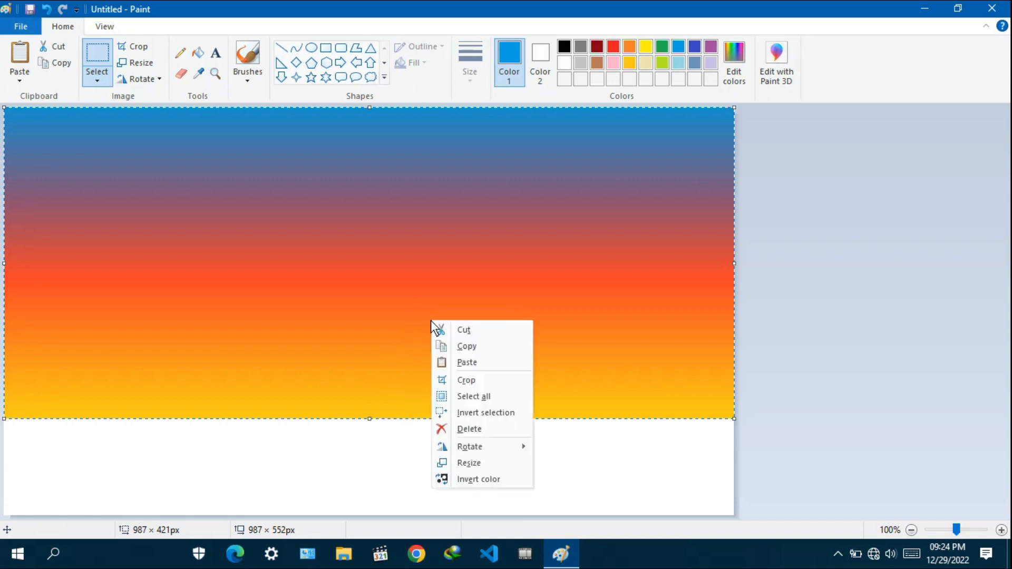
{"action": "left_click", "coordinate": [436, 319]}
{"action": "right_click", "coordinate": [435, 320]}
{"action": "mouse_move", "coordinate": [487, 446]}
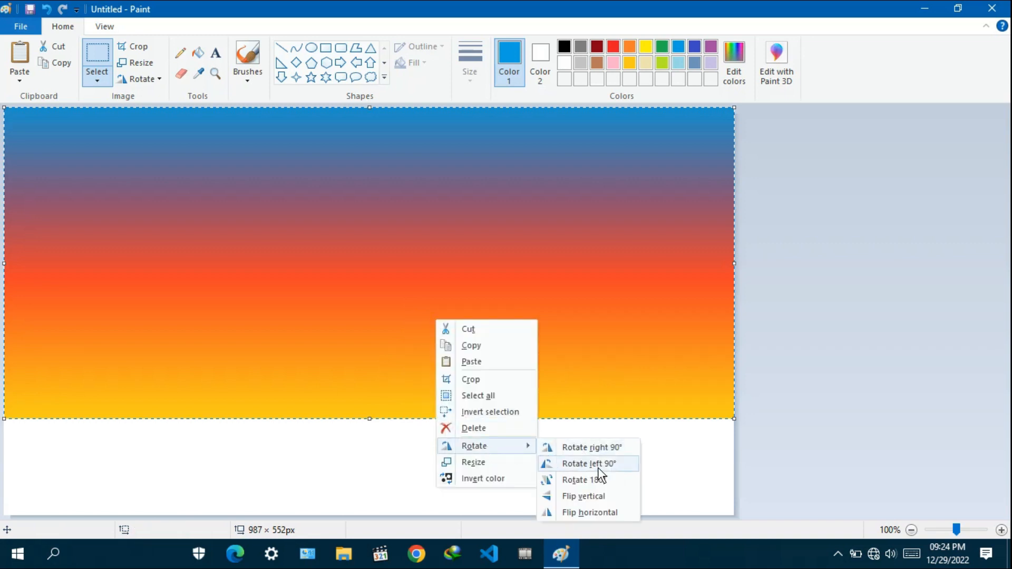
{"action": "left_click", "coordinate": [612, 494]}
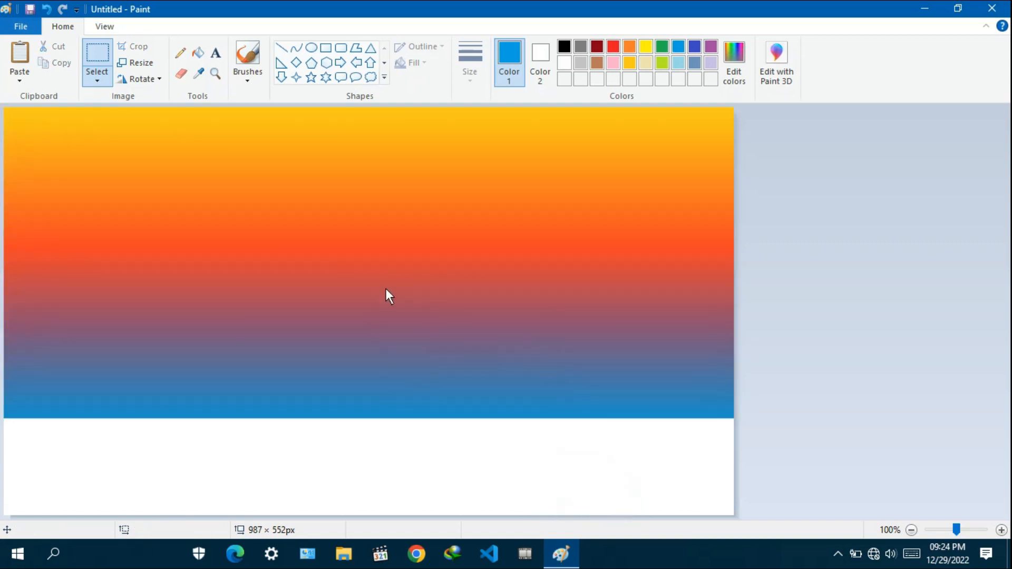
Squash the flipped gradient copy to a height of about 142 px and move it over the blank strip at the canvas bottom
{"action": "left_click_drag", "start_coordinate": [385, 289], "coordinate": [406, 421]}
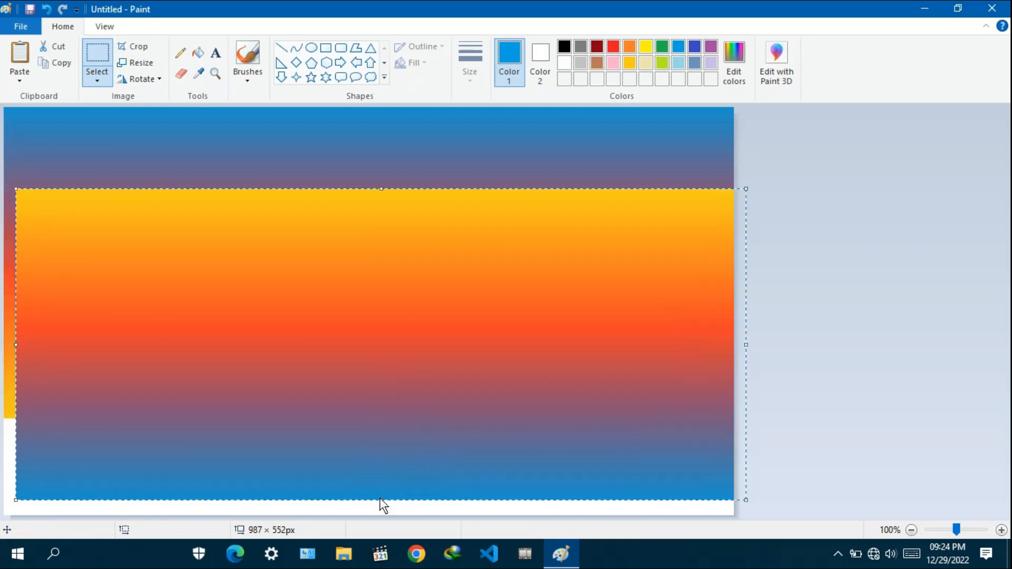
{"action": "left_click_drag", "start_coordinate": [380, 498], "coordinate": [386, 406]}
{"action": "left_click_drag", "start_coordinate": [406, 340], "coordinate": [409, 444]}
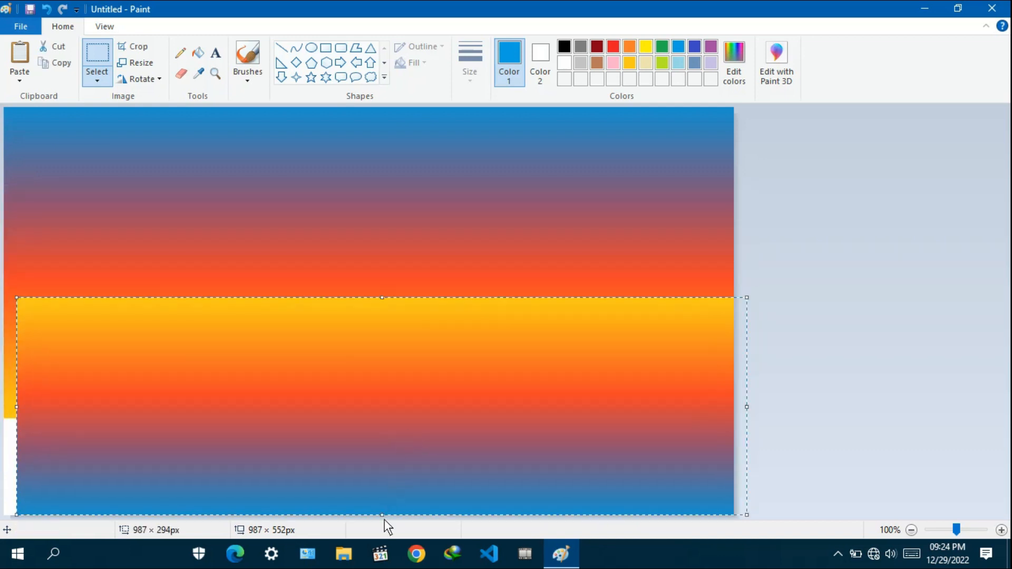
{"action": "left_click_drag", "start_coordinate": [382, 515], "coordinate": [383, 465]}
{"action": "left_click_drag", "start_coordinate": [398, 397], "coordinate": [389, 437]}
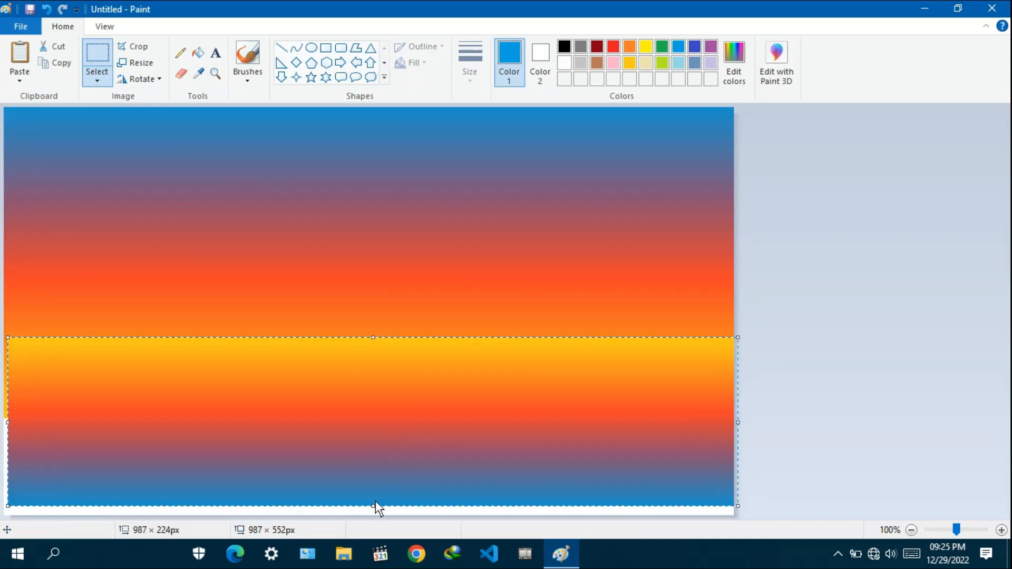
{"action": "left_click_drag", "start_coordinate": [374, 505], "coordinate": [377, 474]}
{"action": "left_click_drag", "start_coordinate": [392, 424], "coordinate": [394, 457]}
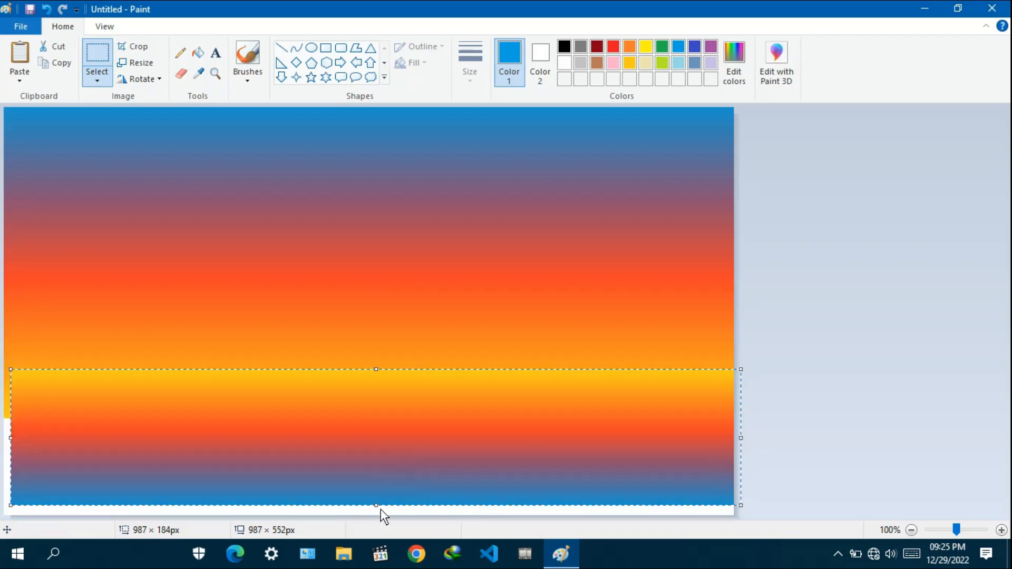
{"action": "left_click_drag", "start_coordinate": [380, 509], "coordinate": [381, 466]}
{"action": "left_click_drag", "start_coordinate": [383, 428], "coordinate": [388, 473]}
{"action": "left_click_drag", "start_coordinate": [371, 516], "coordinate": [372, 524]}
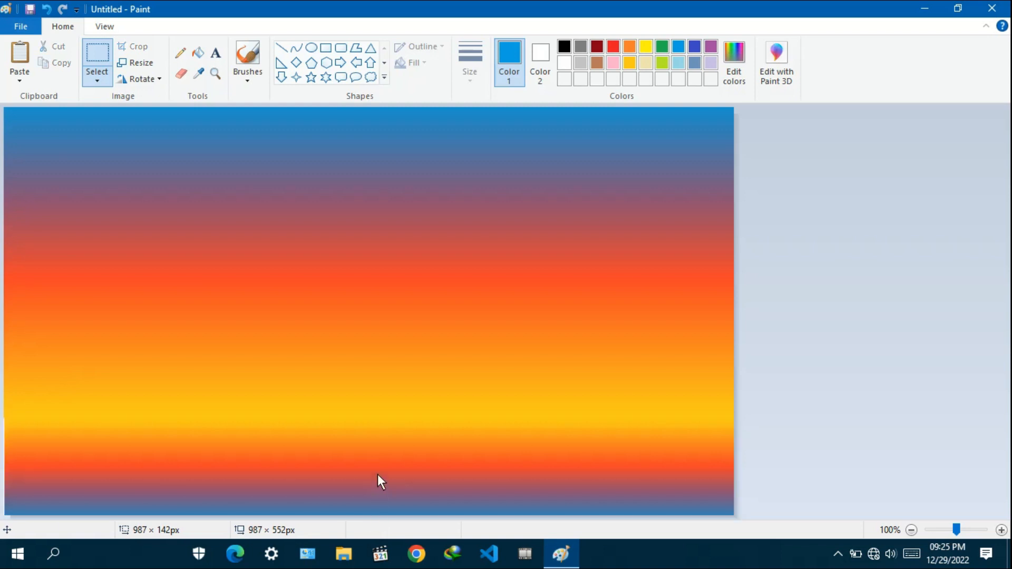
{"action": "left_click_drag", "start_coordinate": [377, 475], "coordinate": [375, 474]}
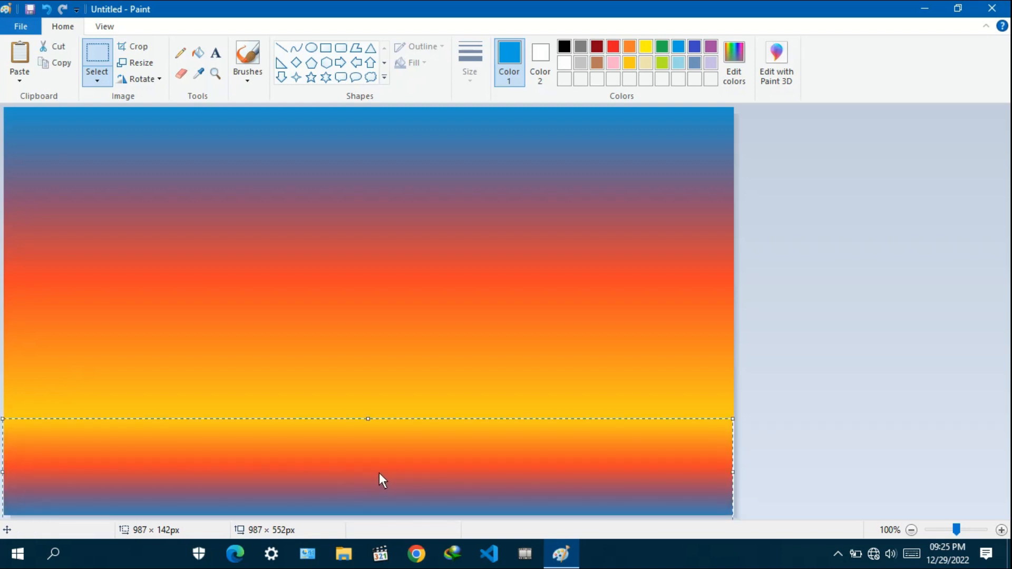
Enlarge the flipped copy to about 199 px high and move it down so its yellow edge meets the upper gradient's yellow edge
{"action": "left_click_drag", "start_coordinate": [533, 498], "coordinate": [493, 479]}
{"action": "mouse_move", "coordinate": [368, 420]}
{"action": "left_mouse_down"}
{"action": "mouse_move", "coordinate": [396, 456]}
{"action": "mouse_move", "coordinate": [369, 406]}
{"action": "left_mouse_up"}
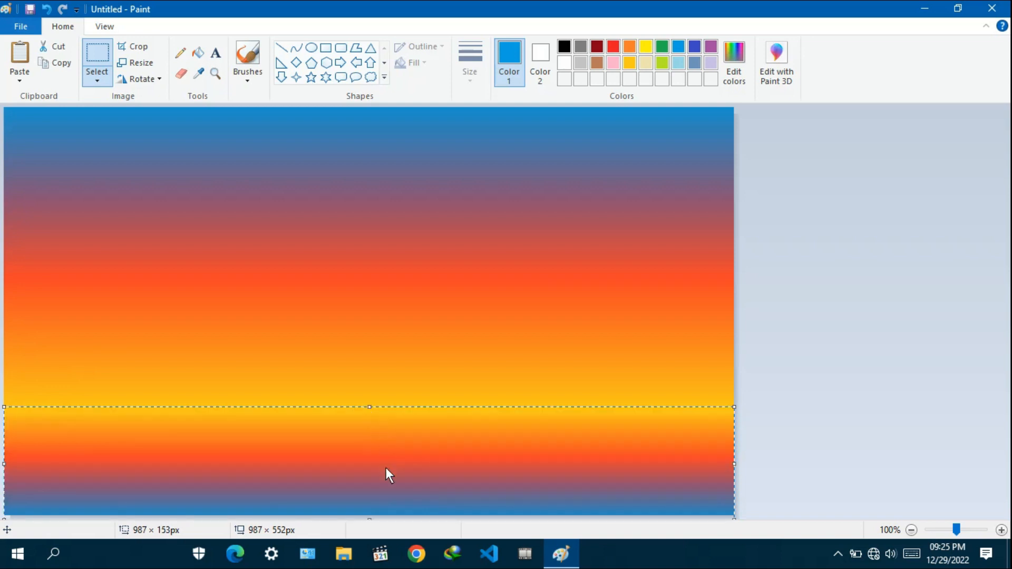
{"action": "left_click_drag", "start_coordinate": [369, 519], "coordinate": [368, 539]}
{"action": "left_click_drag", "start_coordinate": [375, 487], "coordinate": [361, 509]}
{"action": "mouse_move", "coordinate": [372, 435]}
{"action": "left_mouse_down"}
{"action": "mouse_move", "coordinate": [375, 496]}
{"action": "mouse_move", "coordinate": [377, 423]}
{"action": "left_mouse_up"}
{"action": "left_click_drag", "start_coordinate": [369, 505], "coordinate": [373, 495]}
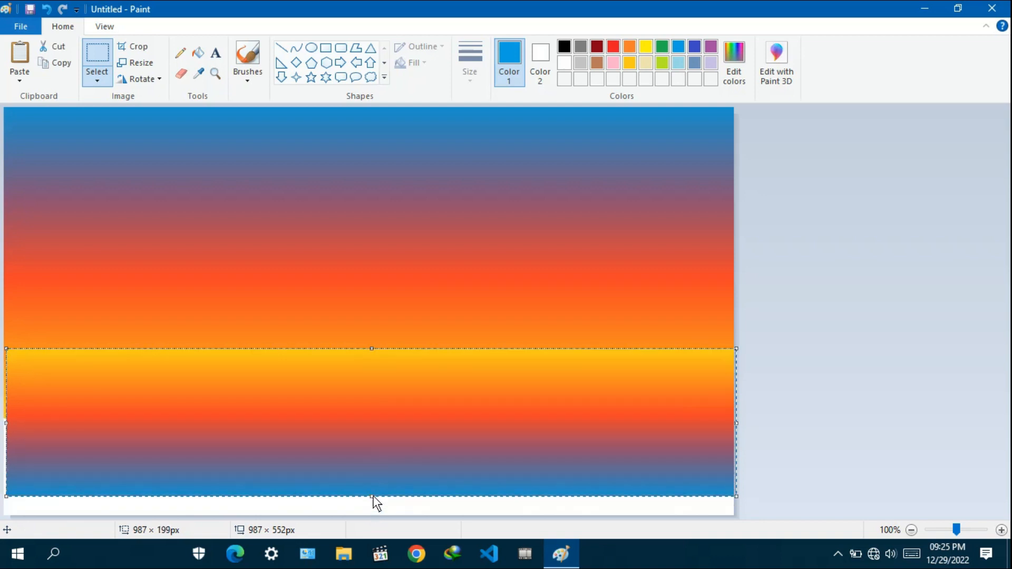
{"action": "left_click_drag", "start_coordinate": [380, 460], "coordinate": [382, 530]}
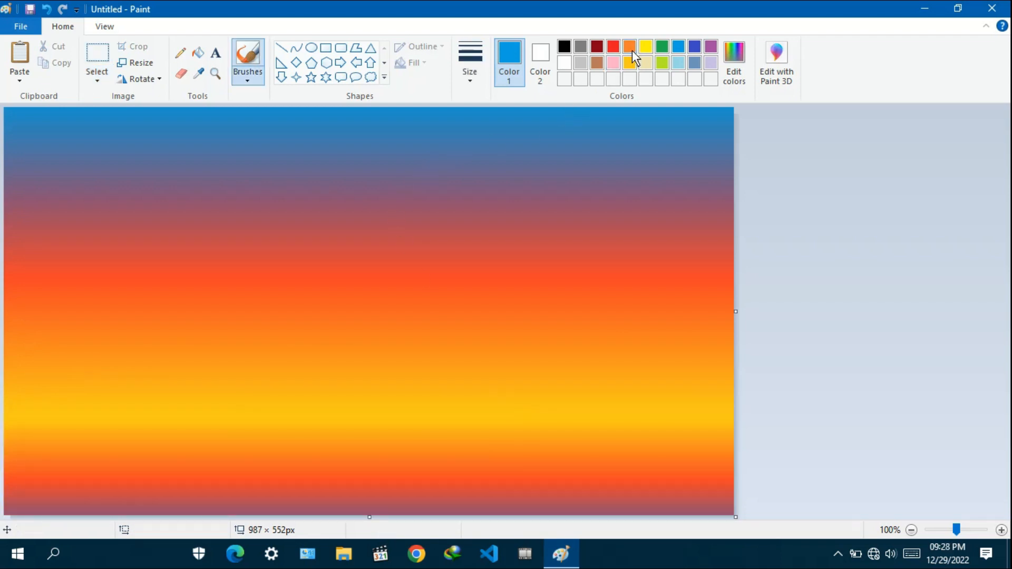
Draw a solid orange sun about 124 × 128 px with the Oval shape, positioned right of centre with its lower edge on the yellow band
{"action": "left_click", "coordinate": [629, 48]}
{"action": "left_click", "coordinate": [540, 61]}
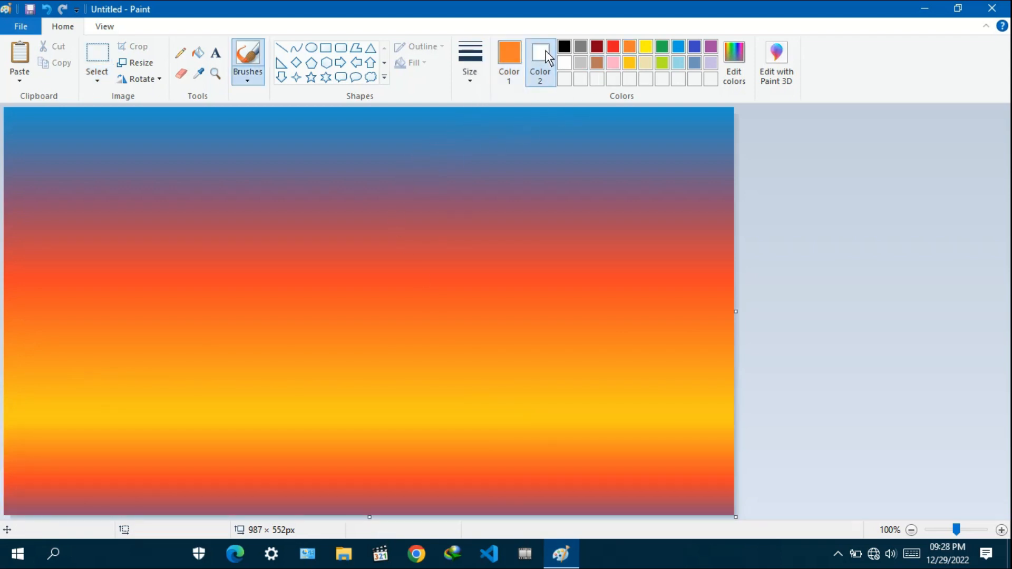
{"action": "left_click", "coordinate": [510, 59]}
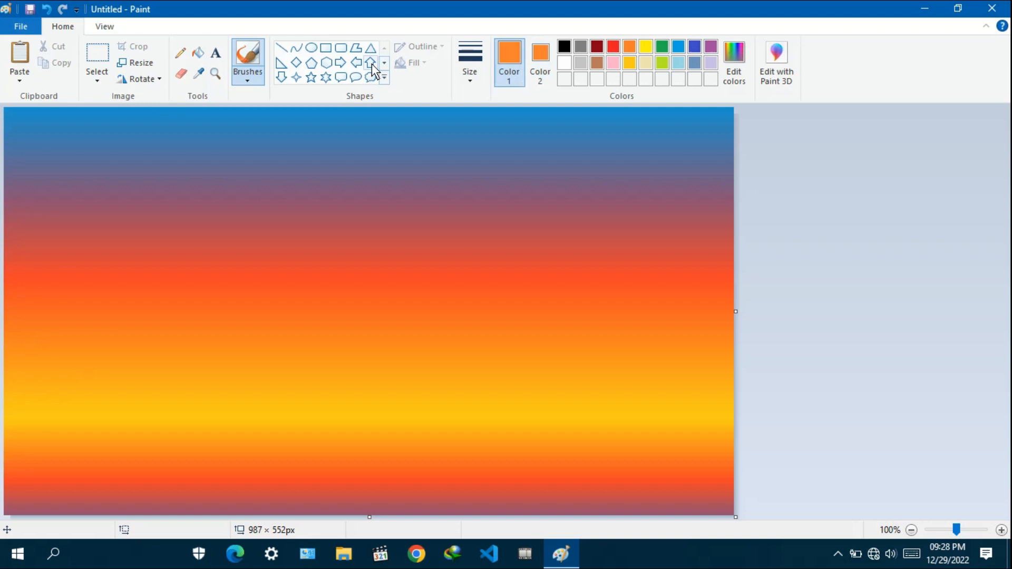
{"action": "left_click", "coordinate": [312, 47]}
{"action": "left_click", "coordinate": [412, 63]}
{"action": "left_click", "coordinate": [448, 99]}
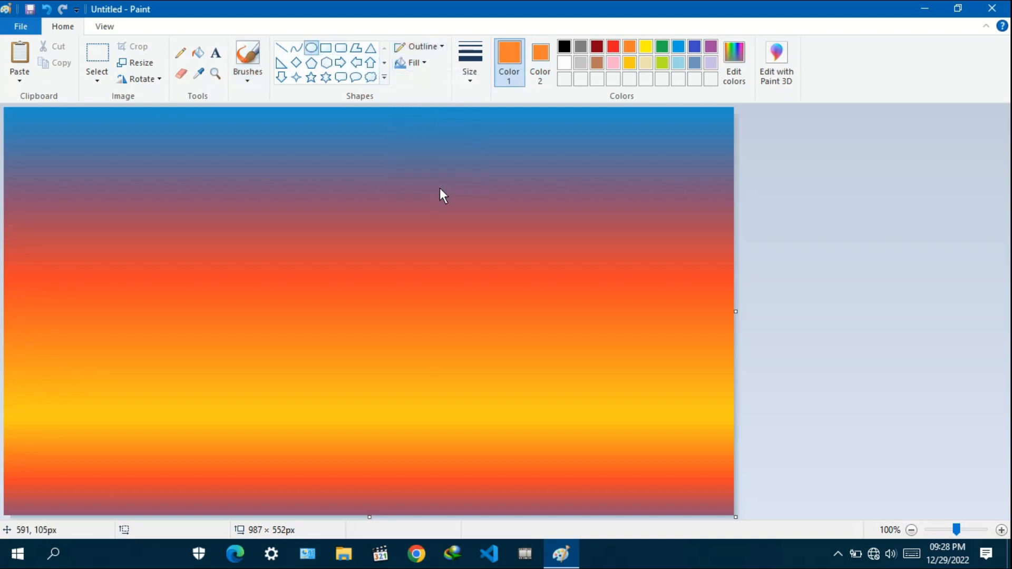
{"action": "left_click_drag", "start_coordinate": [463, 339], "coordinate": [542, 418]}
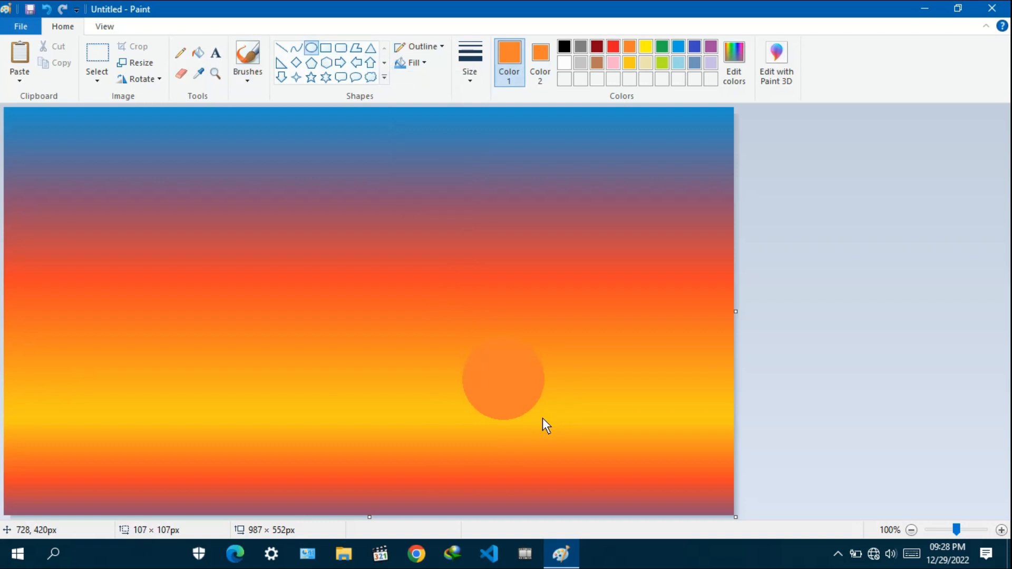
{"action": "left_click_drag", "start_coordinate": [542, 419], "coordinate": [555, 433]}
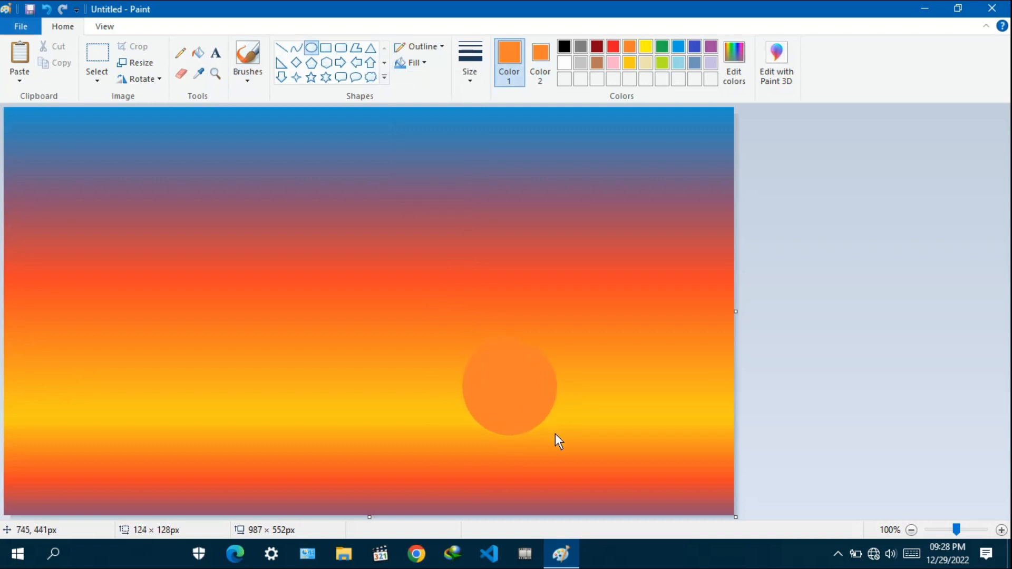
{"action": "mouse_move", "coordinate": [516, 400]}
{"action": "left_mouse_down"}
{"action": "mouse_move", "coordinate": [514, 385]}
{"action": "mouse_move", "coordinate": [495, 382]}
{"action": "mouse_move", "coordinate": [496, 393]}
{"action": "mouse_move", "coordinate": [504, 385]}
{"action": "left_mouse_up"}
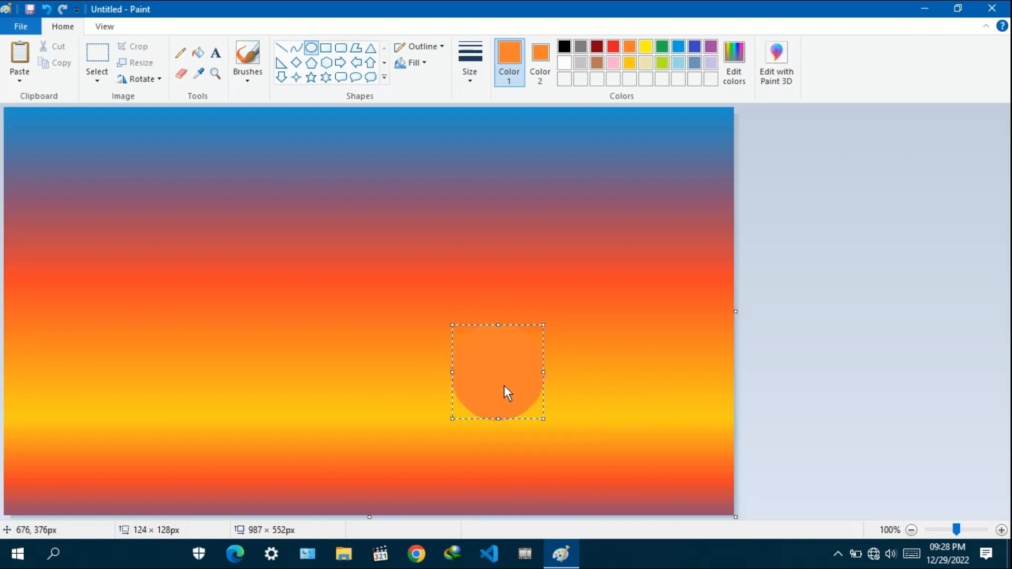
{"action": "left_click", "coordinate": [584, 393]}
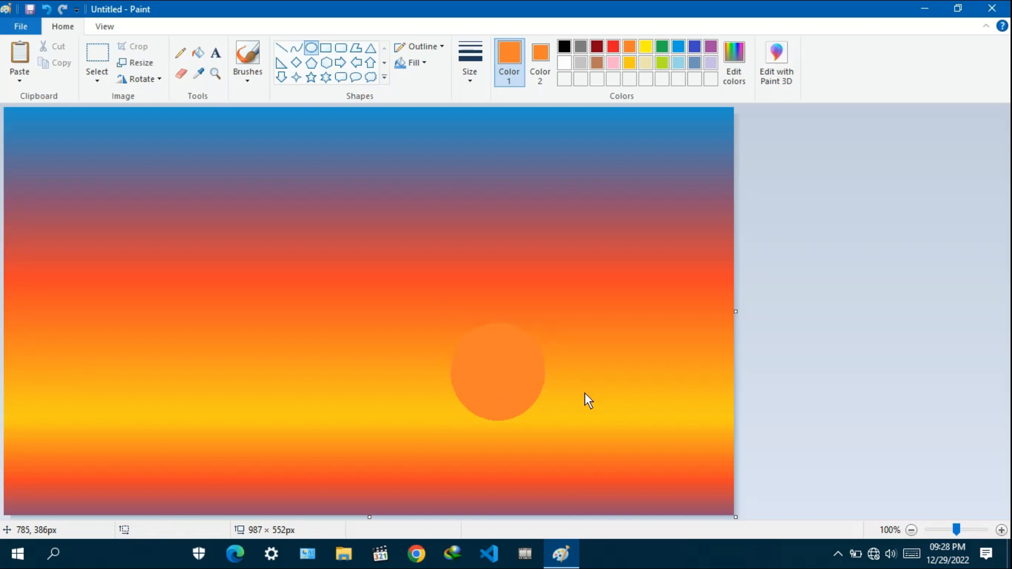
Set Color 2 to white and sketch dense, thin orange ripple lines with the Pencil across the whole water area along the canvas bottom
{"action": "left_click", "coordinate": [181, 53]}
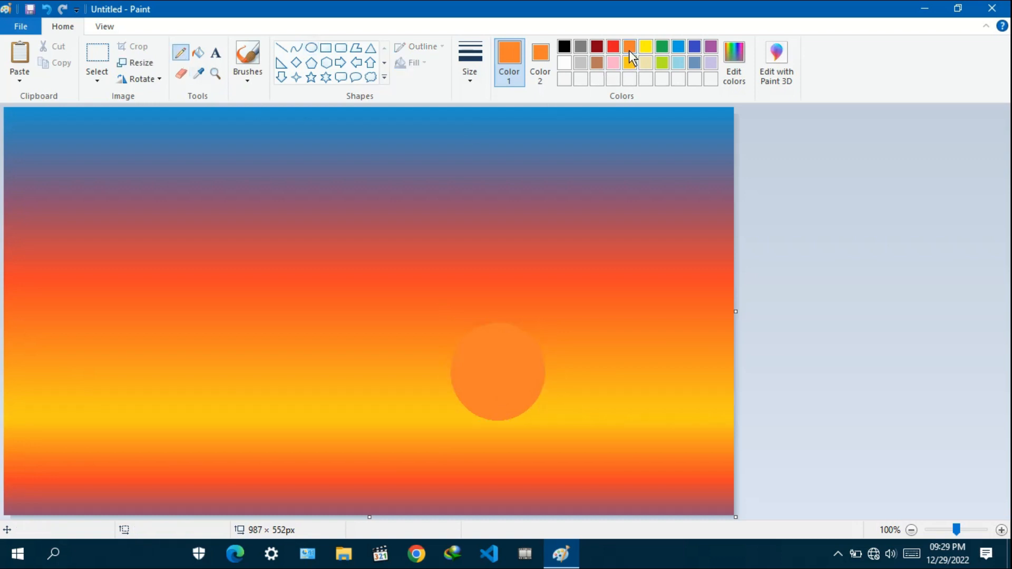
{"action": "left_click", "coordinate": [540, 55]}
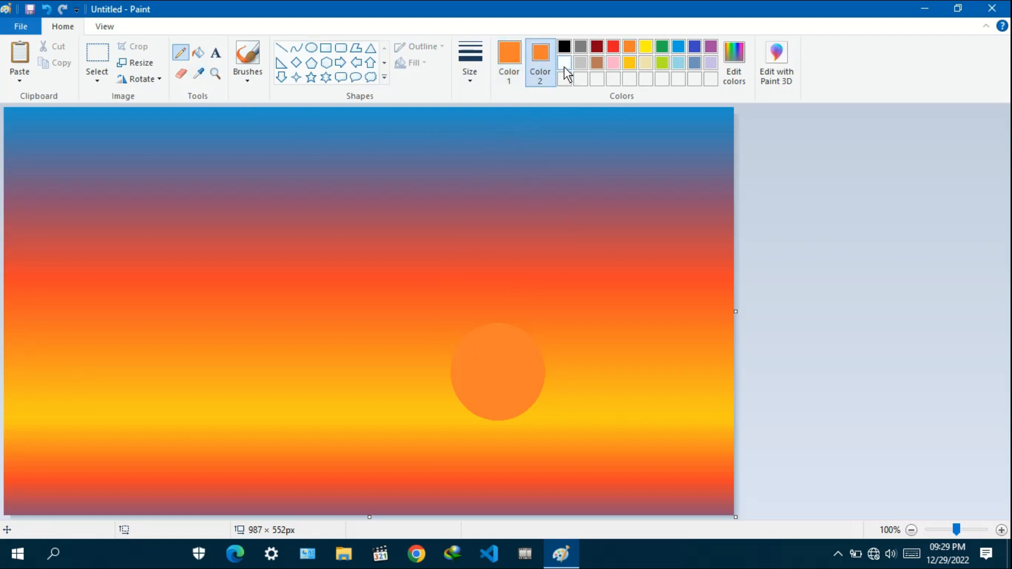
{"action": "left_click", "coordinate": [564, 63]}
{"action": "left_click", "coordinate": [508, 58]}
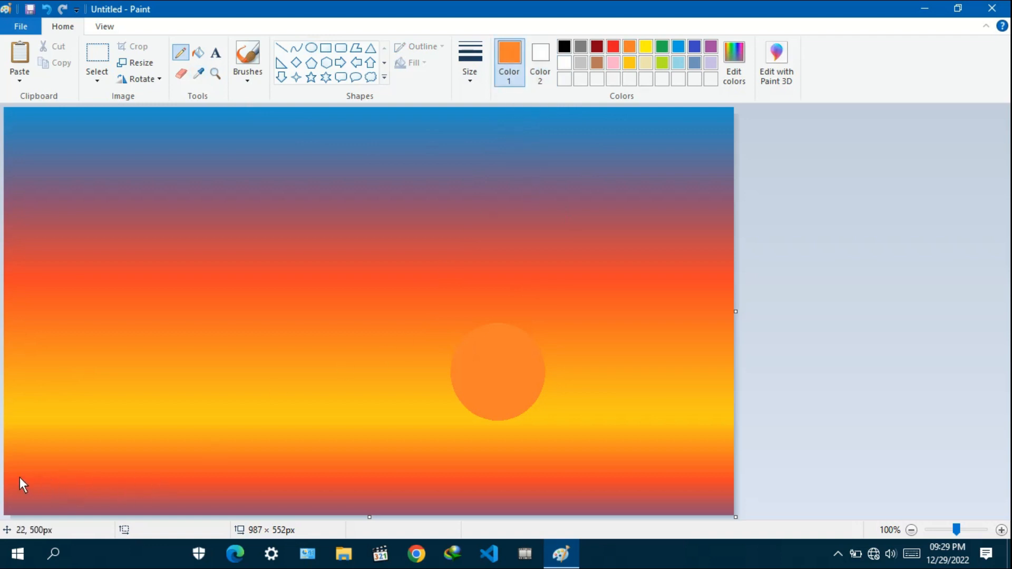
{"action": "mouse_move", "coordinate": [20, 482]}
{"action": "left_mouse_down"}
{"action": "mouse_move", "coordinate": [65, 474]}
{"action": "mouse_move", "coordinate": [41, 476]}
{"action": "mouse_move", "coordinate": [47, 493]}
{"action": "mouse_move", "coordinate": [129, 483]}
{"action": "mouse_move", "coordinate": [60, 477]}
{"action": "mouse_move", "coordinate": [114, 474]}
{"action": "left_mouse_up"}
{"action": "mouse_move", "coordinate": [45, 494]}
{"action": "left_mouse_down"}
{"action": "mouse_move", "coordinate": [110, 488]}
{"action": "mouse_move", "coordinate": [68, 483]}
{"action": "mouse_move", "coordinate": [253, 497]}
{"action": "left_mouse_up"}
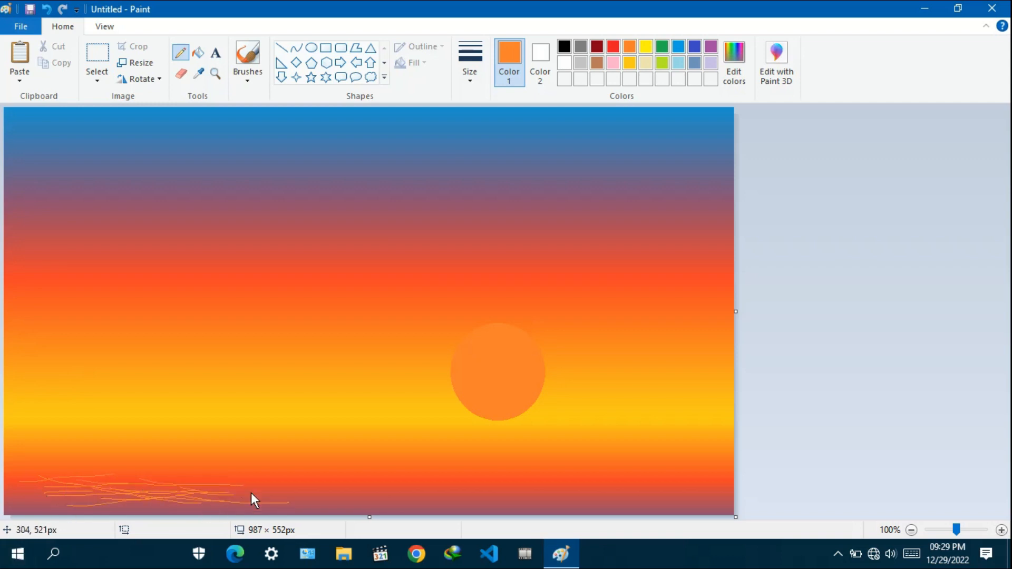
{"action": "mouse_move", "coordinate": [113, 501]}
{"action": "left_mouse_down"}
{"action": "mouse_move", "coordinate": [16, 498]}
{"action": "mouse_move", "coordinate": [183, 505]}
{"action": "left_mouse_up"}
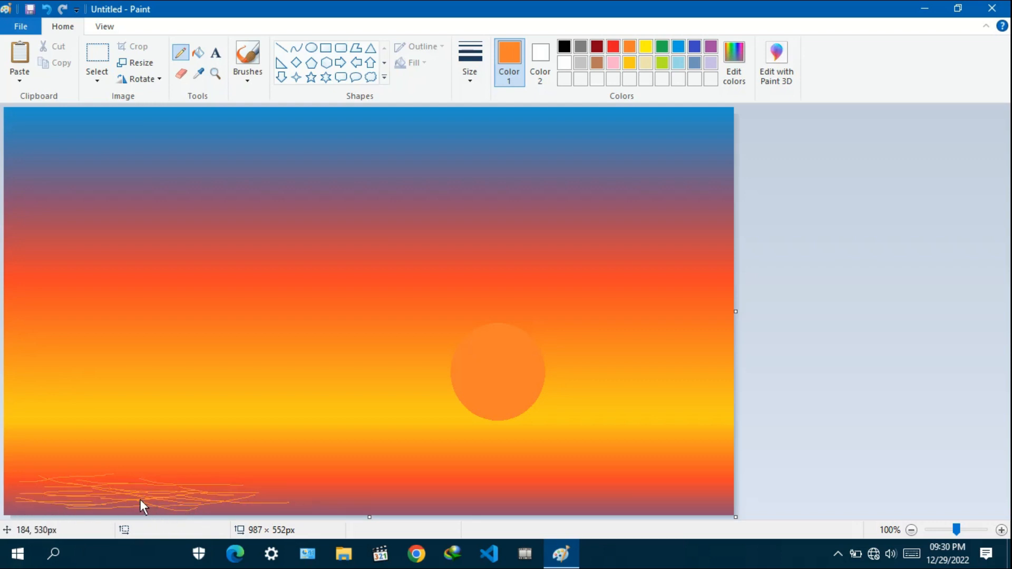
{"action": "mouse_move", "coordinate": [250, 499]}
{"action": "left_mouse_down"}
{"action": "mouse_move", "coordinate": [409, 486]}
{"action": "mouse_move", "coordinate": [315, 498]}
{"action": "mouse_move", "coordinate": [392, 500]}
{"action": "mouse_move", "coordinate": [383, 502]}
{"action": "mouse_move", "coordinate": [702, 488]}
{"action": "mouse_move", "coordinate": [523, 508]}
{"action": "mouse_move", "coordinate": [693, 499]}
{"action": "mouse_move", "coordinate": [588, 480]}
{"action": "mouse_move", "coordinate": [546, 515]}
{"action": "mouse_move", "coordinate": [272, 511]}
{"action": "mouse_move", "coordinate": [361, 515]}
{"action": "left_mouse_up"}
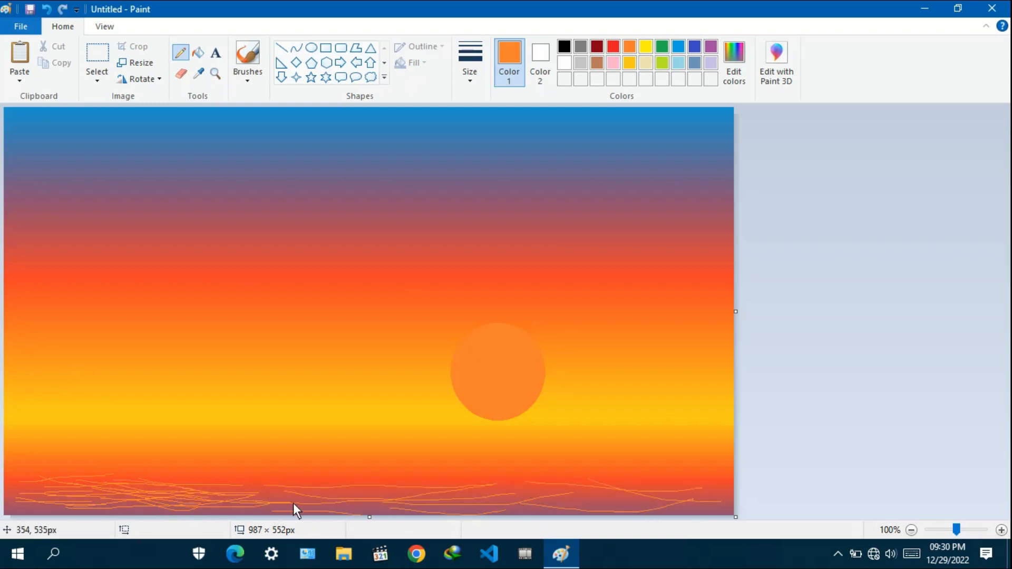
{"action": "left_click_drag", "start_coordinate": [293, 503], "coordinate": [345, 503]}
{"action": "left_click_drag", "start_coordinate": [256, 495], "coordinate": [348, 496]}
{"action": "left_click_drag", "start_coordinate": [237, 480], "coordinate": [304, 488]}
{"action": "mouse_move", "coordinate": [232, 498]}
{"action": "left_mouse_down"}
{"action": "mouse_move", "coordinate": [403, 489]}
{"action": "mouse_move", "coordinate": [194, 499]}
{"action": "left_mouse_up"}
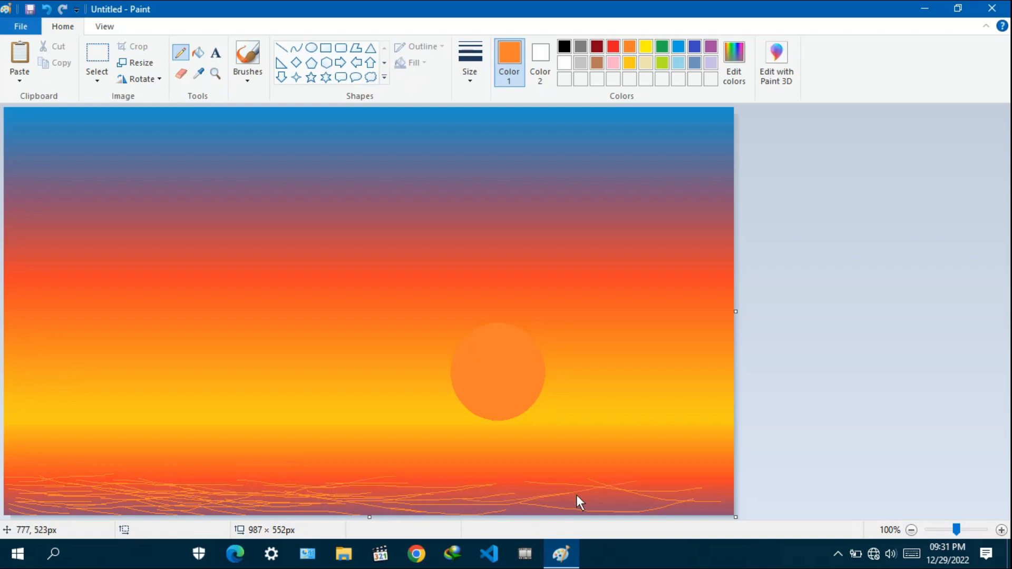
{"action": "mouse_move", "coordinate": [625, 483]}
{"action": "left_mouse_down"}
{"action": "mouse_move", "coordinate": [686, 484]}
{"action": "mouse_move", "coordinate": [709, 510]}
{"action": "left_mouse_up"}
{"action": "left_click_drag", "start_coordinate": [468, 507], "coordinate": [548, 515]}
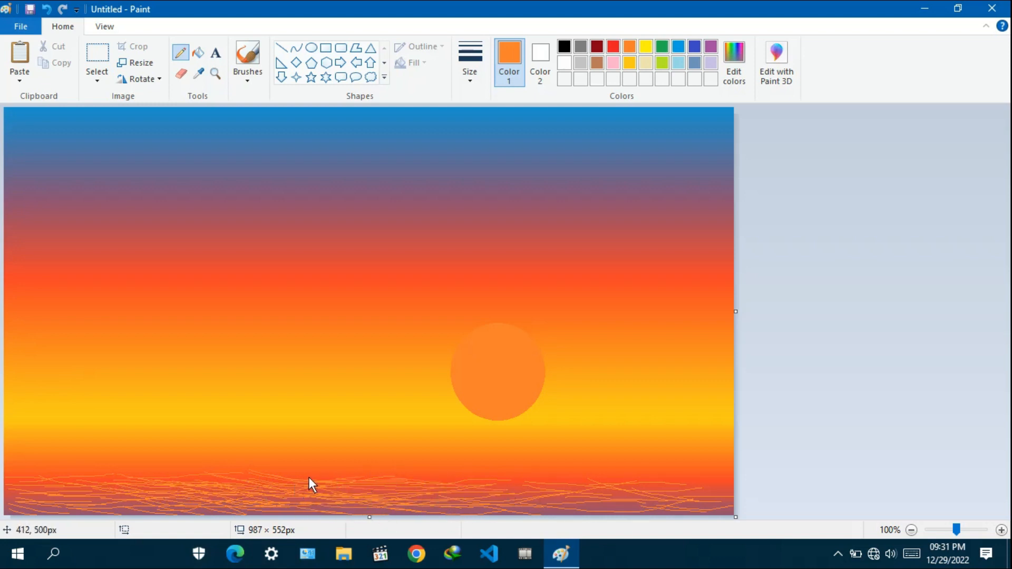
{"action": "mouse_move", "coordinate": [580, 488]}
{"action": "left_mouse_down"}
{"action": "mouse_move", "coordinate": [630, 477]}
{"action": "mouse_move", "coordinate": [546, 487]}
{"action": "mouse_move", "coordinate": [646, 508]}
{"action": "mouse_move", "coordinate": [537, 505]}
{"action": "left_mouse_up"}
{"action": "left_click_drag", "start_coordinate": [621, 485], "coordinate": [727, 489]}
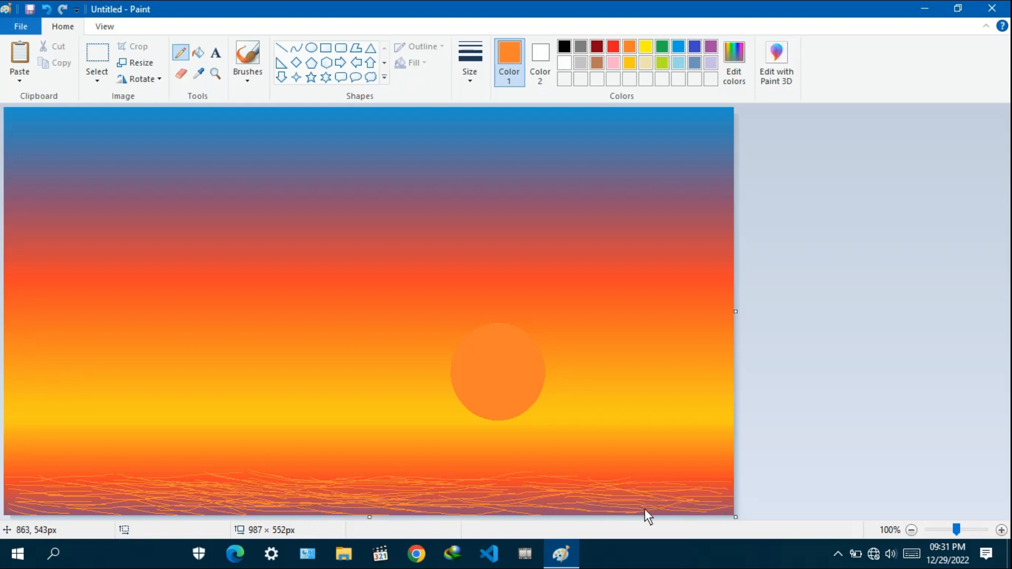
{"action": "left_click_drag", "start_coordinate": [643, 510], "coordinate": [587, 508]}
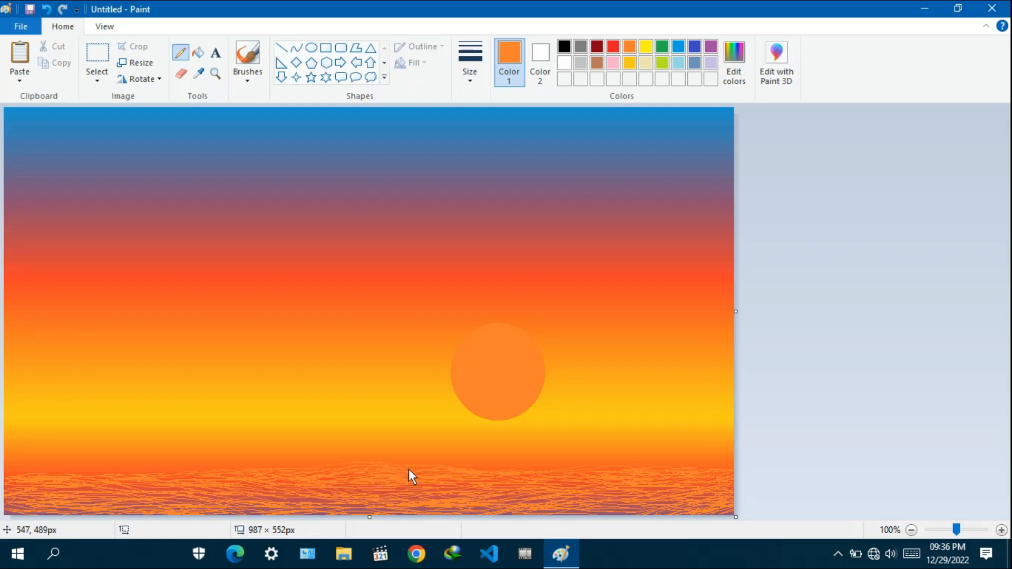
Brush a black hill outline rising from the canvas bottom edge below the sun to the right edge just below the yellow band
{"action": "left_click", "coordinate": [249, 54]}
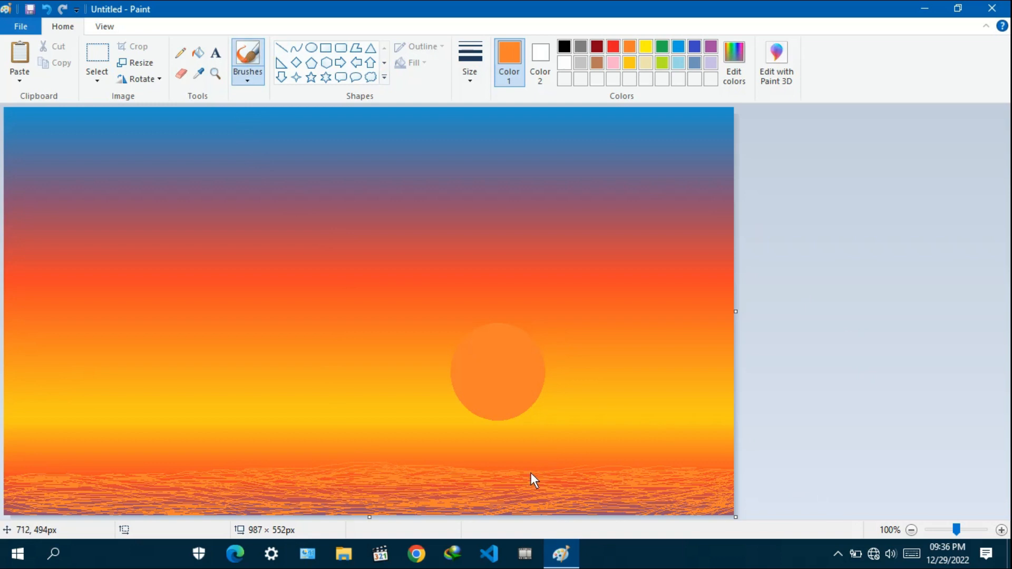
{"action": "left_click", "coordinate": [564, 46]}
{"action": "left_click_drag", "start_coordinate": [304, 514], "coordinate": [413, 484]}
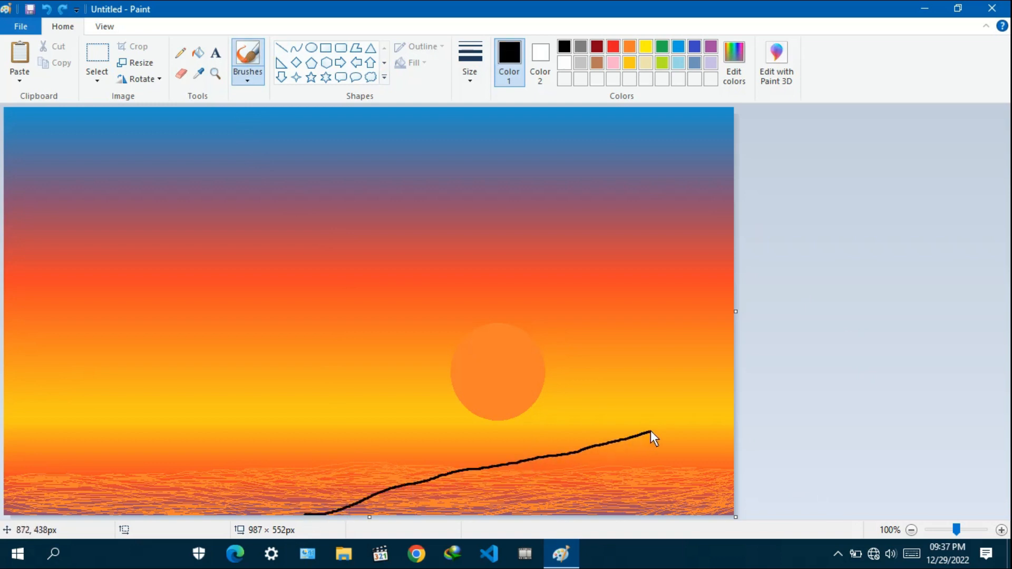
{"action": "left_click_drag", "start_coordinate": [650, 431], "coordinate": [742, 401]}
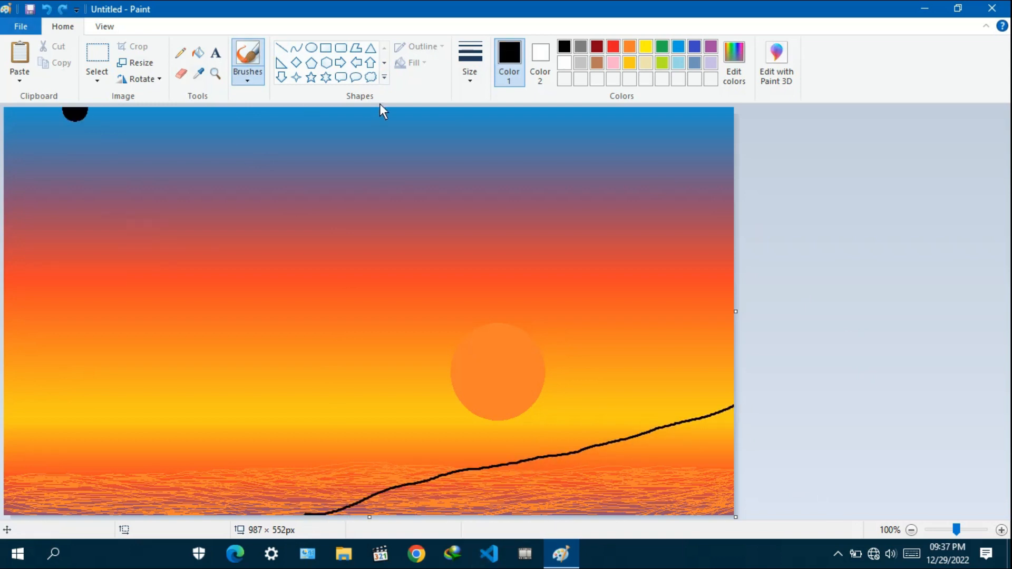
Fill the area beneath the right-hand hill outline with solid black using the thickest brush size
{"action": "left_click", "coordinate": [469, 62]}
{"action": "left_click", "coordinate": [517, 169]}
{"action": "mouse_move", "coordinate": [553, 498]}
{"action": "left_mouse_down"}
{"action": "mouse_move", "coordinate": [612, 495]}
{"action": "mouse_move", "coordinate": [551, 500]}
{"action": "mouse_move", "coordinate": [555, 509]}
{"action": "mouse_move", "coordinate": [614, 489]}
{"action": "left_mouse_up"}
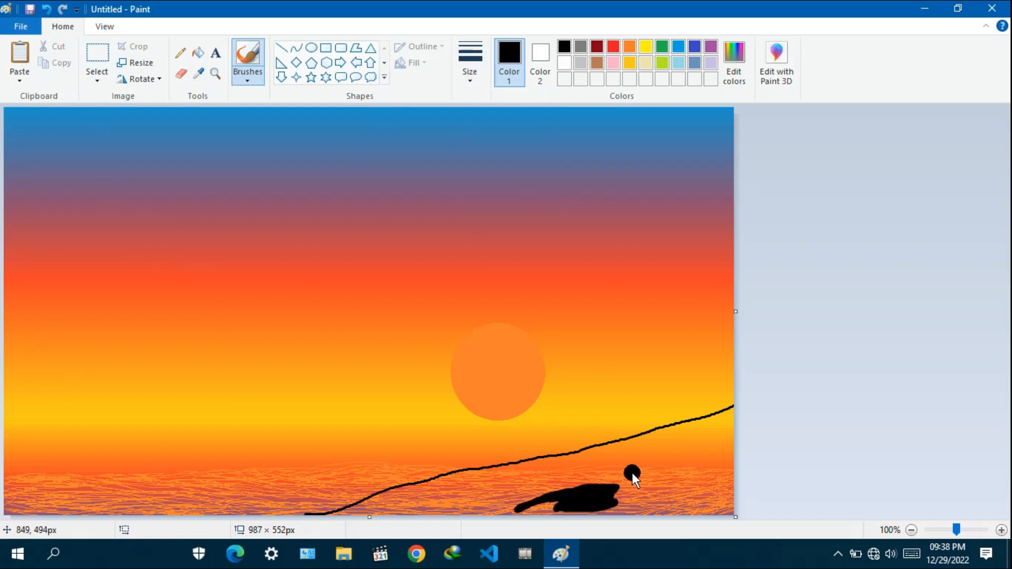
{"action": "mouse_move", "coordinate": [631, 473]}
{"action": "left_mouse_down"}
{"action": "mouse_move", "coordinate": [577, 501]}
{"action": "mouse_move", "coordinate": [656, 464]}
{"action": "left_mouse_up"}
{"action": "mouse_move", "coordinate": [574, 502]}
{"action": "left_mouse_down"}
{"action": "mouse_move", "coordinate": [604, 517]}
{"action": "mouse_move", "coordinate": [573, 510]}
{"action": "mouse_move", "coordinate": [738, 520]}
{"action": "mouse_move", "coordinate": [601, 505]}
{"action": "mouse_move", "coordinate": [676, 495]}
{"action": "mouse_move", "coordinate": [701, 503]}
{"action": "mouse_move", "coordinate": [609, 509]}
{"action": "mouse_move", "coordinate": [643, 513]}
{"action": "mouse_move", "coordinate": [733, 502]}
{"action": "mouse_move", "coordinate": [722, 486]}
{"action": "mouse_move", "coordinate": [685, 481]}
{"action": "mouse_move", "coordinate": [729, 466]}
{"action": "mouse_move", "coordinate": [696, 459]}
{"action": "mouse_move", "coordinate": [698, 450]}
{"action": "mouse_move", "coordinate": [659, 467]}
{"action": "mouse_move", "coordinate": [733, 482]}
{"action": "left_mouse_up"}
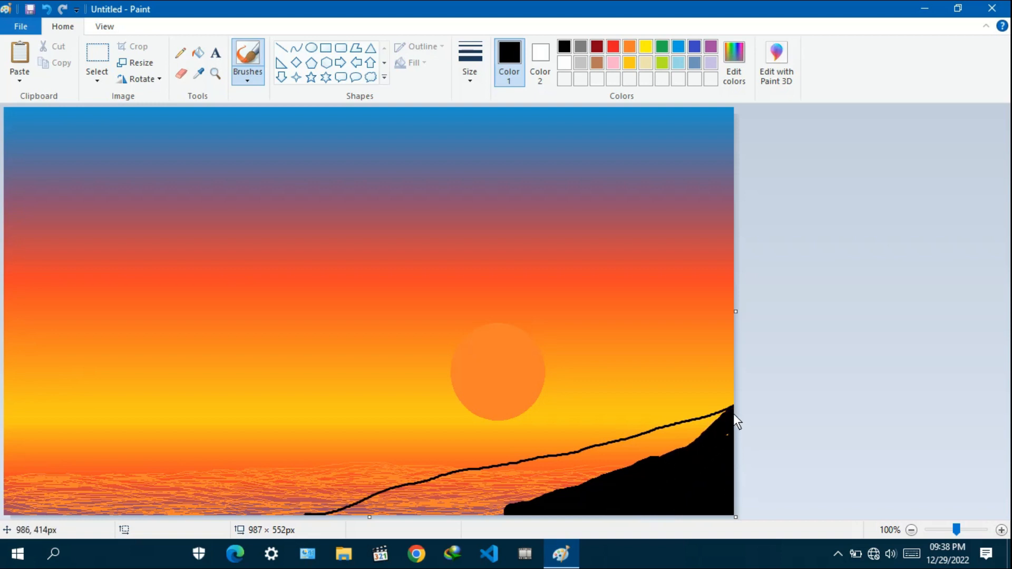
{"action": "mouse_move", "coordinate": [557, 510]}
{"action": "left_mouse_down"}
{"action": "mouse_move", "coordinate": [320, 524]}
{"action": "mouse_move", "coordinate": [402, 509]}
{"action": "mouse_move", "coordinate": [364, 507]}
{"action": "mouse_move", "coordinate": [325, 521]}
{"action": "left_mouse_up"}
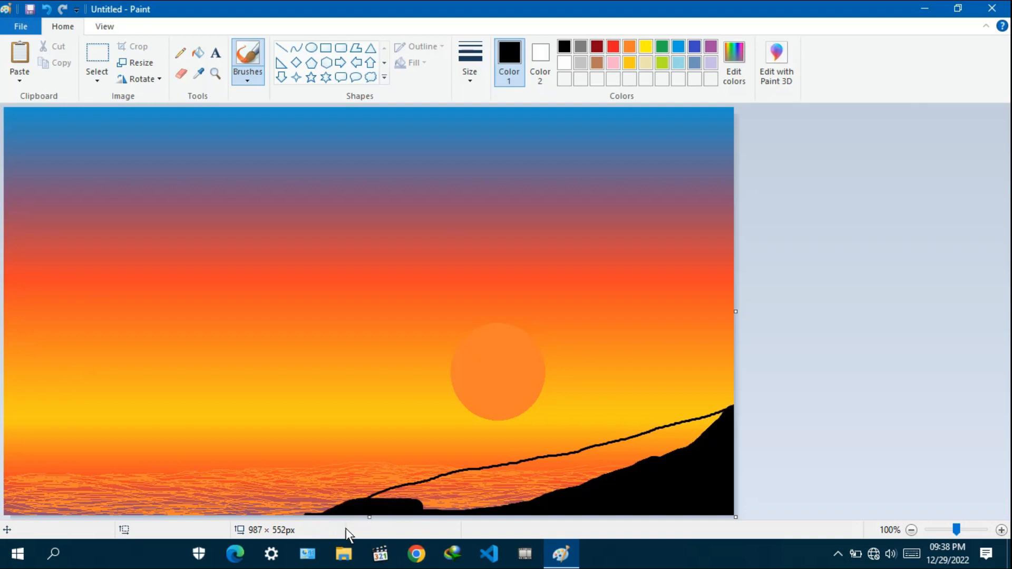
{"action": "left_click_drag", "start_coordinate": [396, 498], "coordinate": [520, 501]}
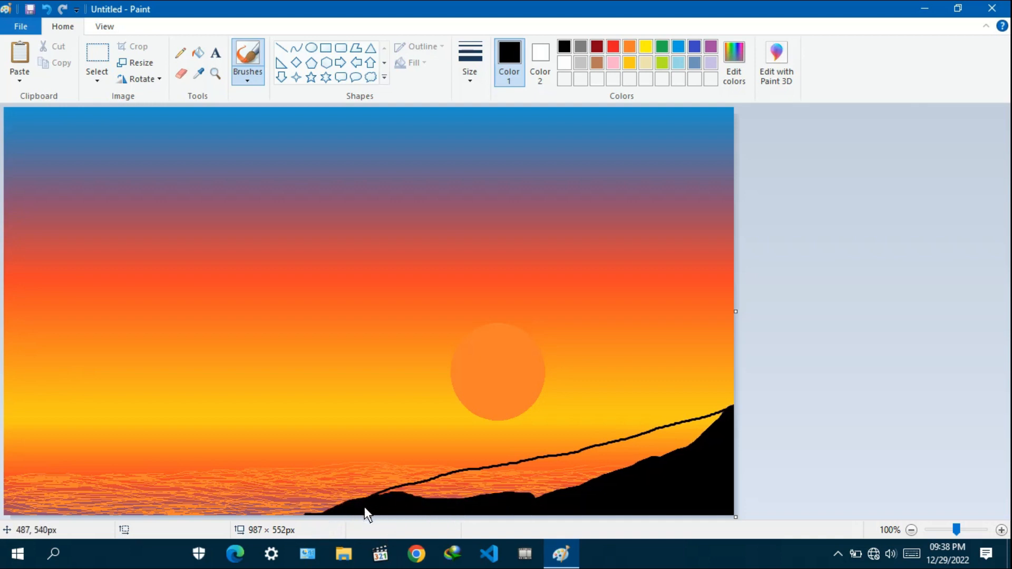
{"action": "left_click_drag", "start_coordinate": [431, 500], "coordinate": [503, 493]}
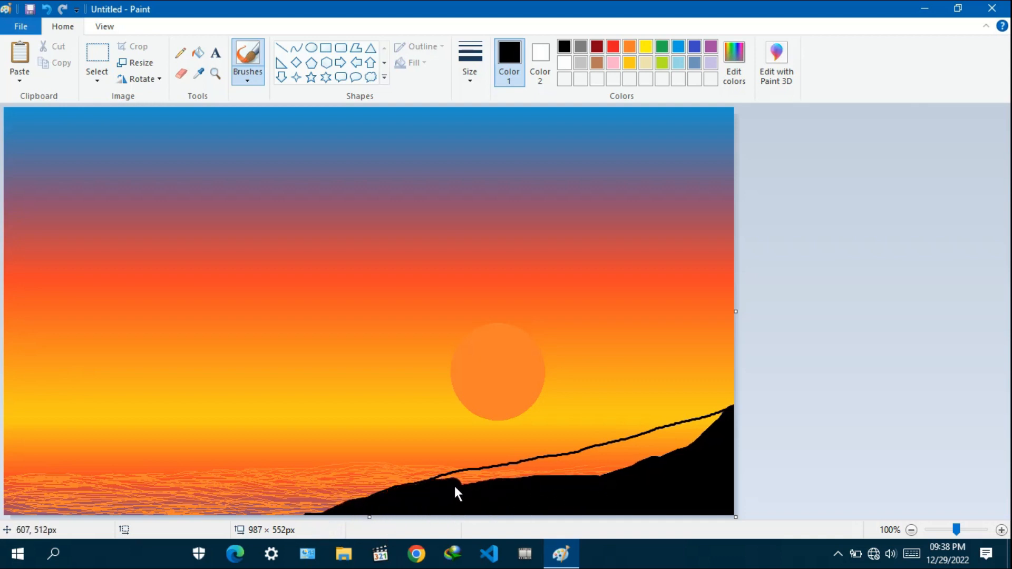
{"action": "mouse_move", "coordinate": [444, 481]}
{"action": "left_mouse_down"}
{"action": "mouse_move", "coordinate": [566, 472]}
{"action": "mouse_move", "coordinate": [521, 469]}
{"action": "mouse_move", "coordinate": [542, 464]}
{"action": "mouse_move", "coordinate": [643, 468]}
{"action": "mouse_move", "coordinate": [567, 480]}
{"action": "mouse_move", "coordinate": [663, 454]}
{"action": "mouse_move", "coordinate": [567, 469]}
{"action": "mouse_move", "coordinate": [595, 455]}
{"action": "mouse_move", "coordinate": [688, 432]}
{"action": "mouse_move", "coordinate": [644, 440]}
{"action": "left_mouse_up"}
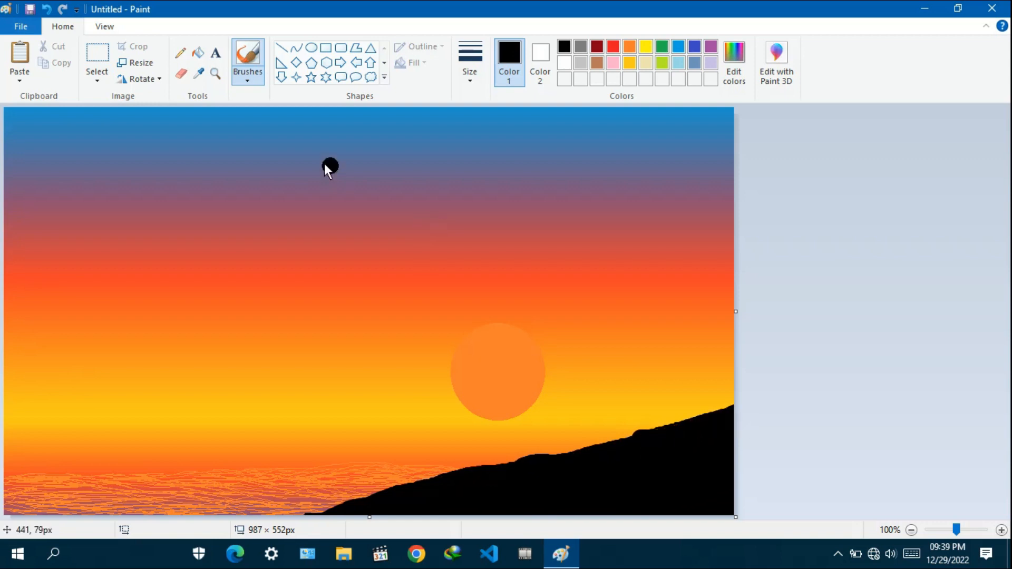
Refine the right-hand hill's upper edge and lower tip with black strokes at the second-thinnest brush size
{"action": "left_click", "coordinate": [251, 71]}
{"action": "left_click", "coordinate": [245, 52]}
{"action": "left_click", "coordinate": [469, 78]}
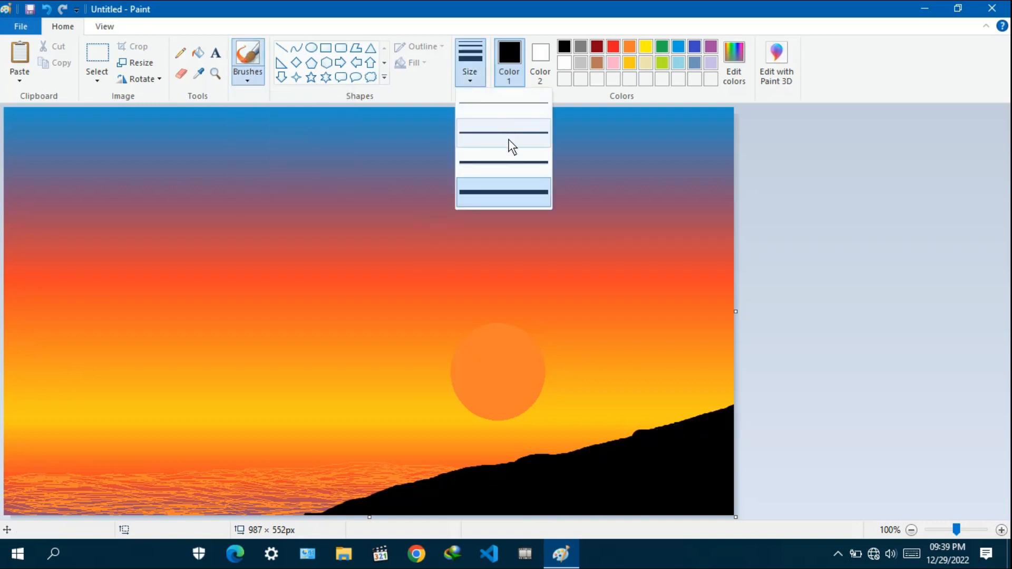
{"action": "left_click", "coordinate": [508, 144]}
{"action": "left_click_drag", "start_coordinate": [306, 513], "coordinate": [336, 507]}
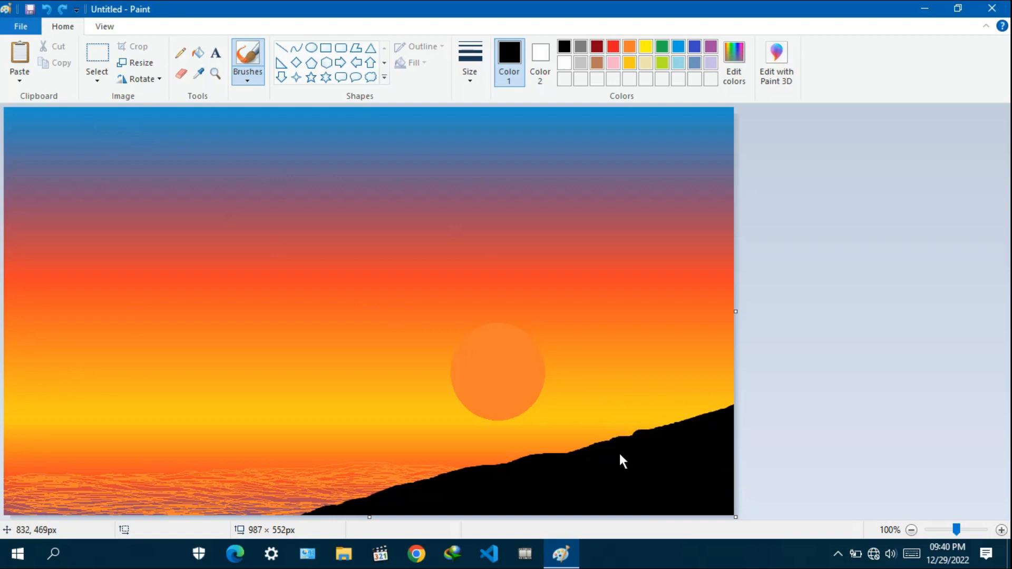
Outline a black headland above the water with the second-thinnest brush size, tapering from the canvas's left edge to a point left of the sun
{"action": "left_click", "coordinate": [481, 85]}
{"action": "left_click", "coordinate": [497, 127]}
{"action": "left_click_drag", "start_coordinate": [5, 440], "coordinate": [163, 435]}
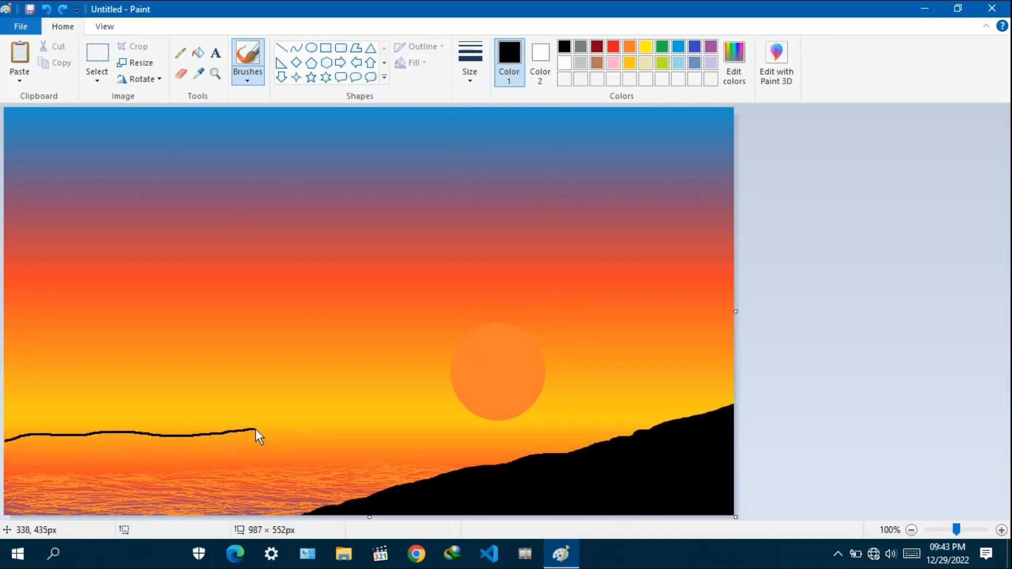
{"action": "left_click_drag", "start_coordinate": [255, 429], "coordinate": [310, 429]}
{"action": "mouse_move", "coordinate": [6, 340]}
{"action": "left_mouse_down"}
{"action": "mouse_move", "coordinate": [77, 349]}
{"action": "mouse_move", "coordinate": [213, 387]}
{"action": "left_mouse_up"}
{"action": "mouse_move", "coordinate": [286, 401]}
{"action": "left_mouse_down"}
{"action": "mouse_move", "coordinate": [388, 430]}
{"action": "mouse_move", "coordinate": [312, 429]}
{"action": "mouse_move", "coordinate": [387, 429]}
{"action": "left_mouse_up"}
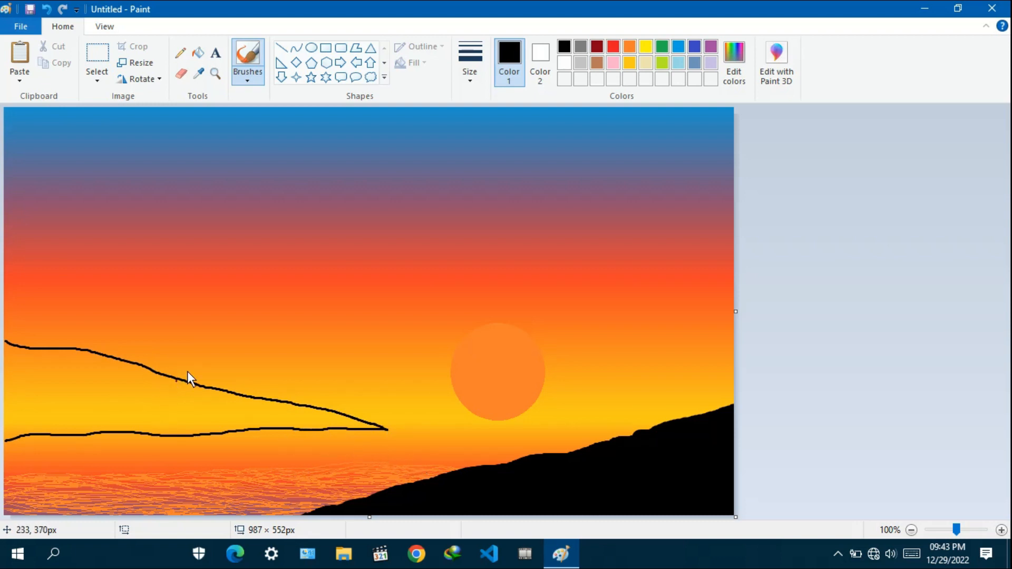
Fill the outlined headland with solid black using the thickest brush size, working from the canvas's left edge toward its tip
{"action": "left_click", "coordinate": [471, 74]}
{"action": "left_click", "coordinate": [507, 192]}
{"action": "mouse_move", "coordinate": [34, 406]}
{"action": "left_mouse_down"}
{"action": "mouse_move", "coordinate": [105, 404]}
{"action": "mouse_move", "coordinate": [46, 405]}
{"action": "mouse_move", "coordinate": [81, 408]}
{"action": "left_mouse_up"}
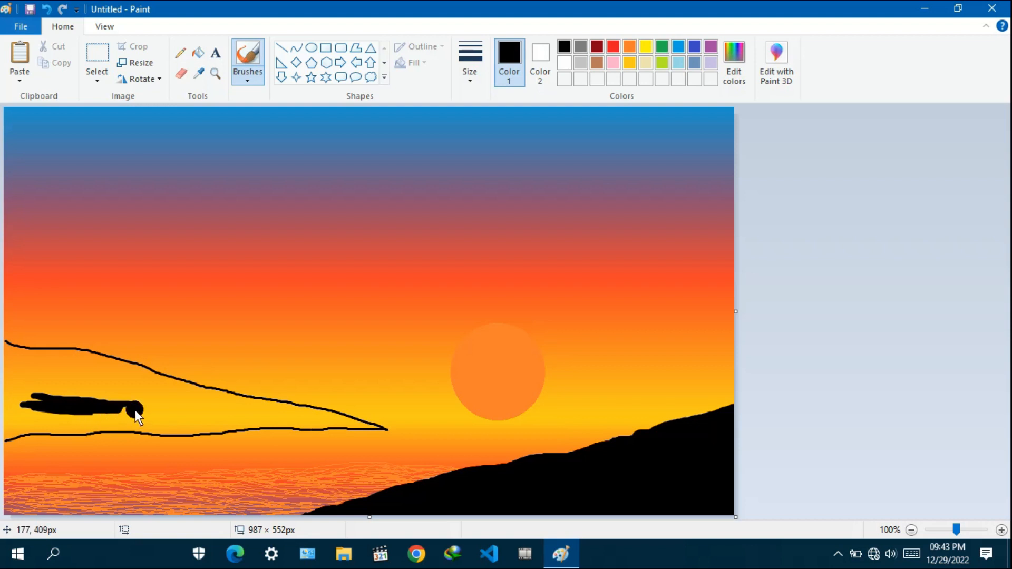
{"action": "mouse_move", "coordinate": [34, 390]}
{"action": "left_mouse_down"}
{"action": "mouse_move", "coordinate": [77, 399]}
{"action": "mouse_move", "coordinate": [8, 387]}
{"action": "mouse_move", "coordinate": [19, 391]}
{"action": "mouse_move", "coordinate": [8, 416]}
{"action": "left_mouse_up"}
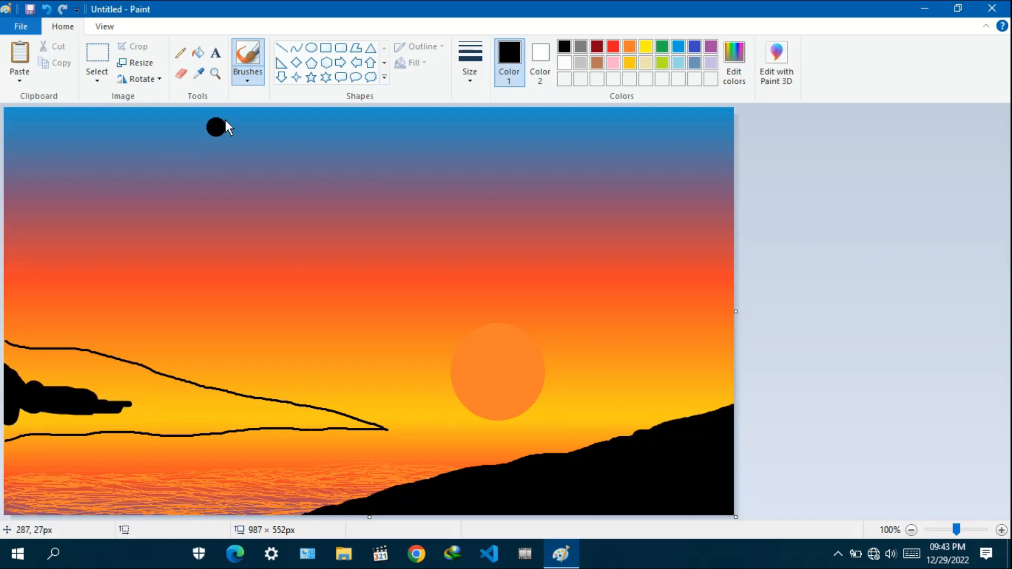
{"action": "left_click", "coordinate": [470, 62]}
{"action": "mouse_move", "coordinate": [71, 381]}
{"action": "left_mouse_down"}
{"action": "mouse_move", "coordinate": [10, 370]}
{"action": "mouse_move", "coordinate": [12, 387]}
{"action": "mouse_move", "coordinate": [45, 380]}
{"action": "mouse_move", "coordinate": [13, 355]}
{"action": "left_mouse_up"}
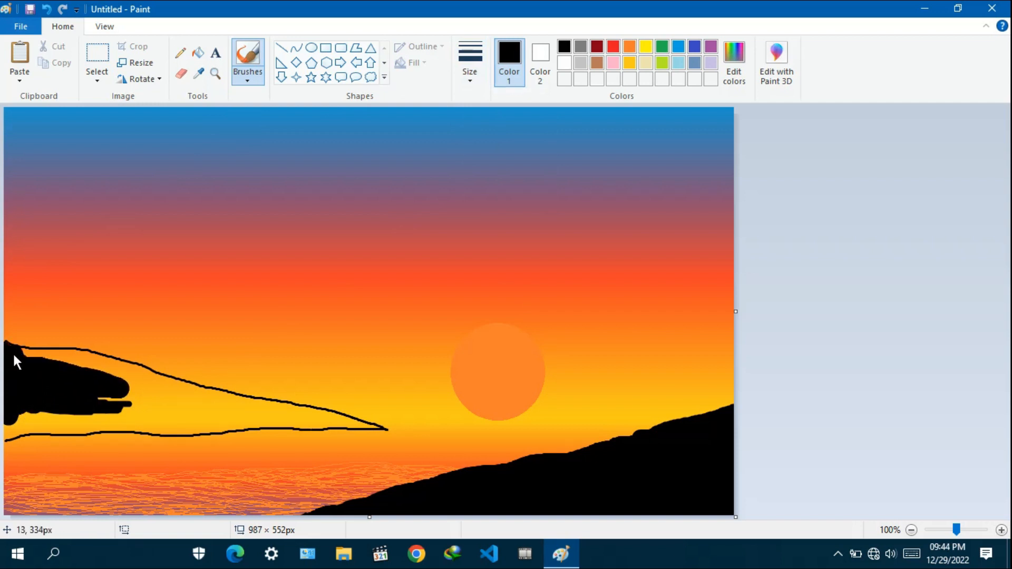
{"action": "mouse_move", "coordinate": [7, 428]}
{"action": "left_mouse_down"}
{"action": "mouse_move", "coordinate": [62, 421]}
{"action": "mouse_move", "coordinate": [68, 401]}
{"action": "mouse_move", "coordinate": [176, 404]}
{"action": "mouse_move", "coordinate": [90, 399]}
{"action": "mouse_move", "coordinate": [131, 404]}
{"action": "left_mouse_up"}
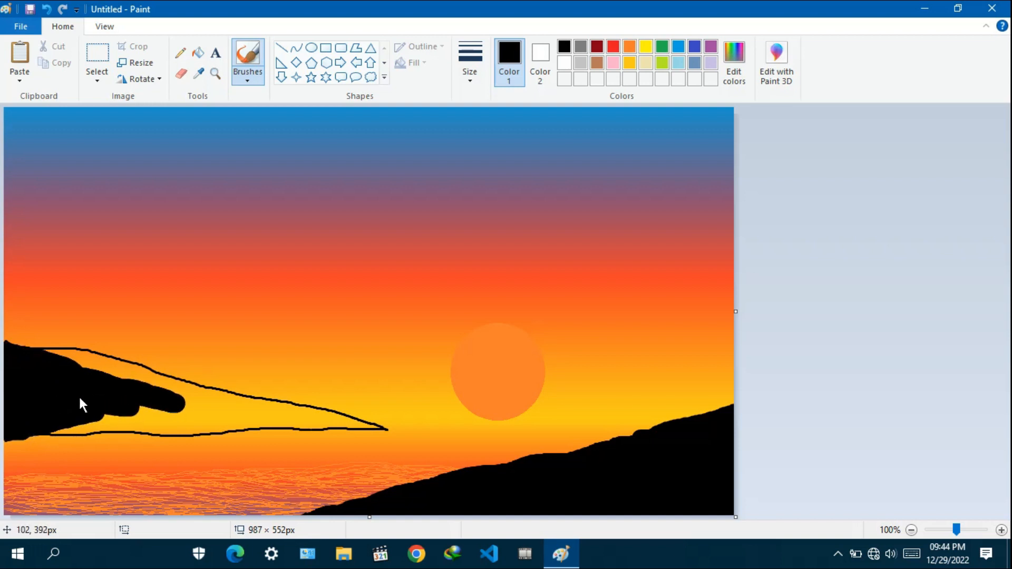
{"action": "mouse_move", "coordinate": [87, 397]}
{"action": "left_mouse_down"}
{"action": "mouse_move", "coordinate": [145, 407]}
{"action": "mouse_move", "coordinate": [25, 364]}
{"action": "mouse_move", "coordinate": [98, 369]}
{"action": "mouse_move", "coordinate": [184, 414]}
{"action": "mouse_move", "coordinate": [119, 425]}
{"action": "mouse_move", "coordinate": [43, 419]}
{"action": "mouse_move", "coordinate": [154, 419]}
{"action": "mouse_move", "coordinate": [45, 427]}
{"action": "mouse_move", "coordinate": [12, 419]}
{"action": "mouse_move", "coordinate": [63, 406]}
{"action": "mouse_move", "coordinate": [222, 424]}
{"action": "mouse_move", "coordinate": [110, 423]}
{"action": "left_mouse_up"}
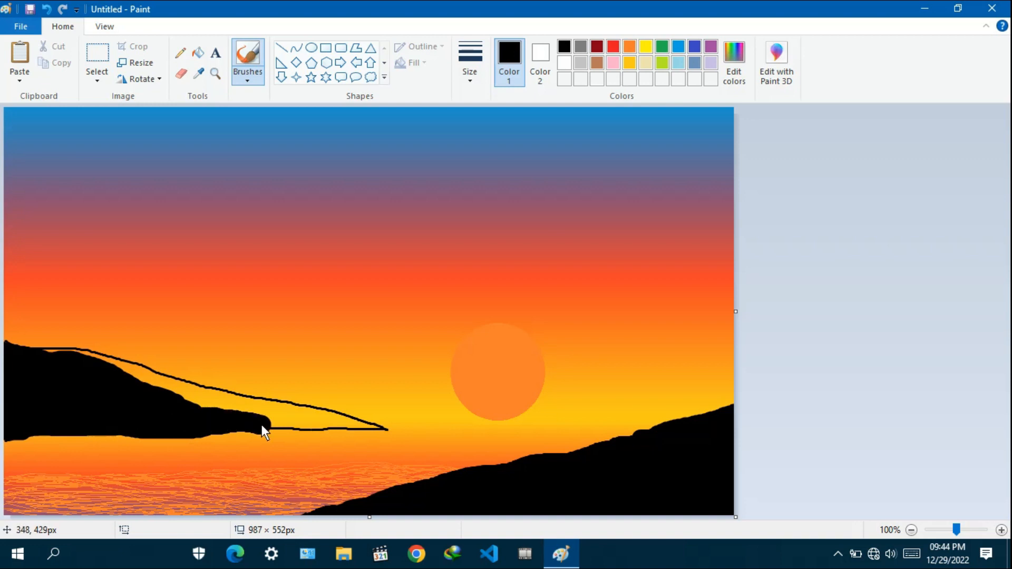
{"action": "left_click_drag", "start_coordinate": [309, 424], "coordinate": [92, 373]}
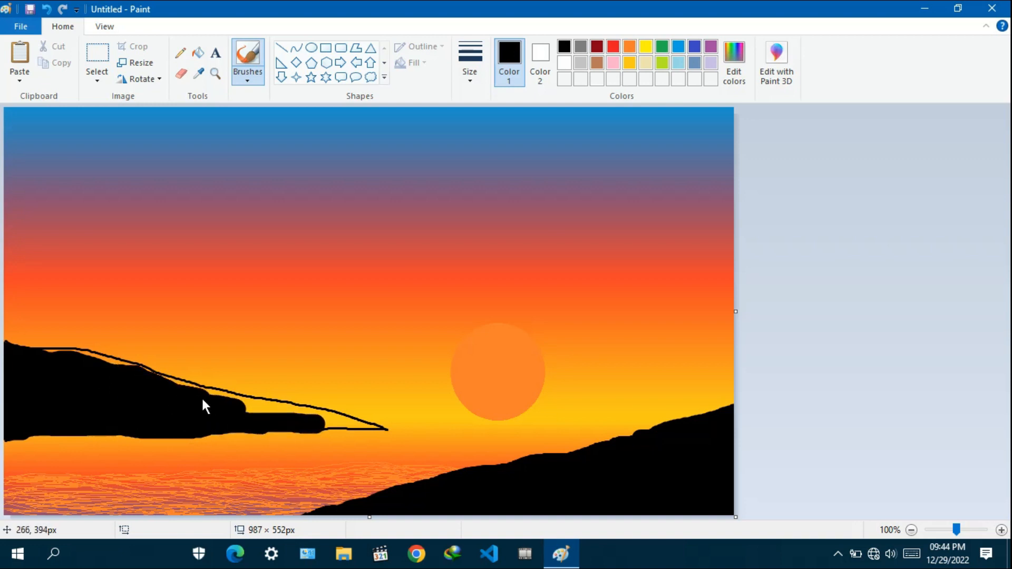
{"action": "left_click_drag", "start_coordinate": [49, 356], "coordinate": [86, 356]}
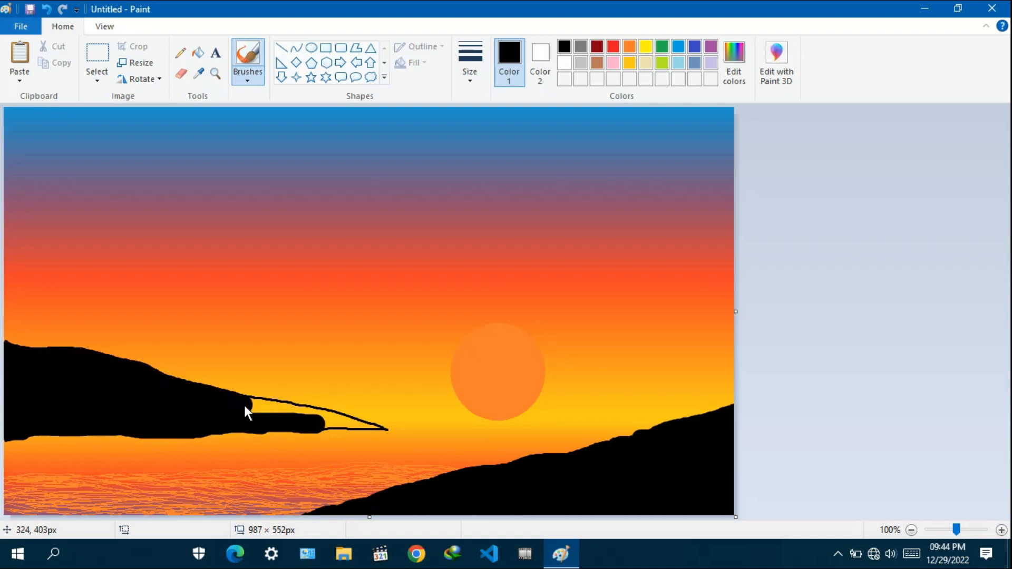
{"action": "left_click_drag", "start_coordinate": [278, 417], "coordinate": [273, 418]}
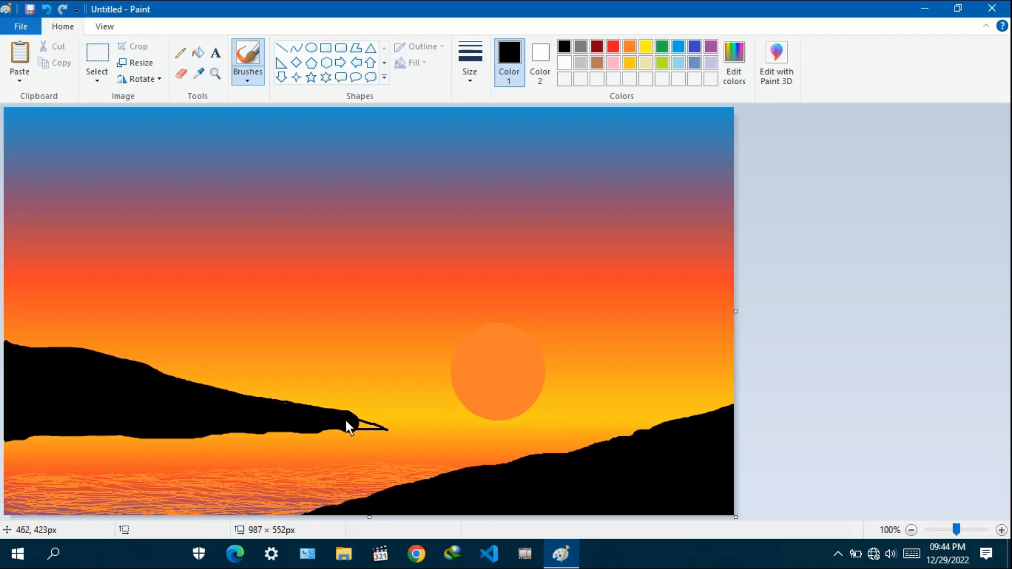
Fill the headland's narrow tip with black and extend it toward the sun using the second-thinnest brush size
{"action": "left_click", "coordinate": [480, 79]}
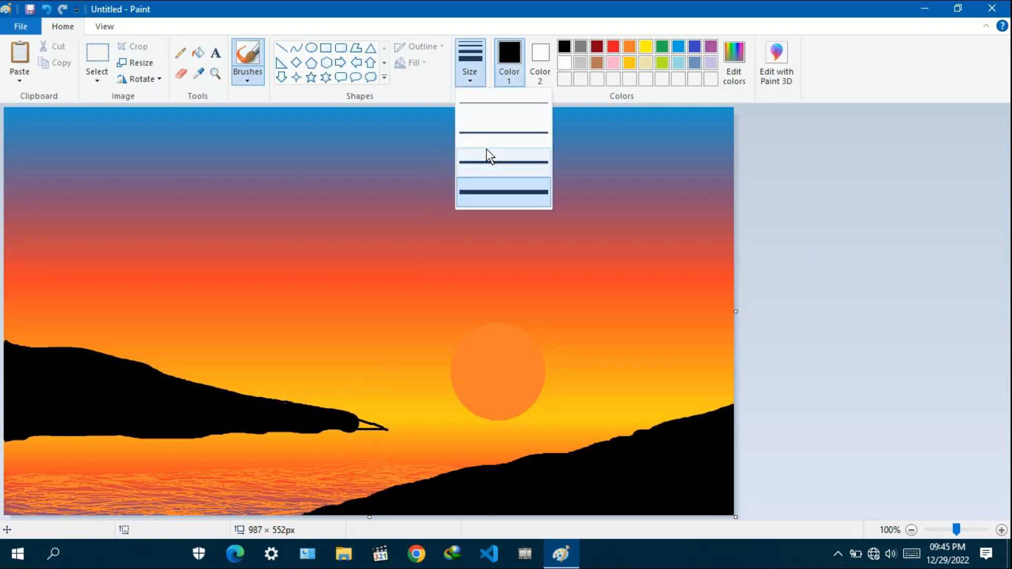
{"action": "left_click", "coordinate": [511, 189]}
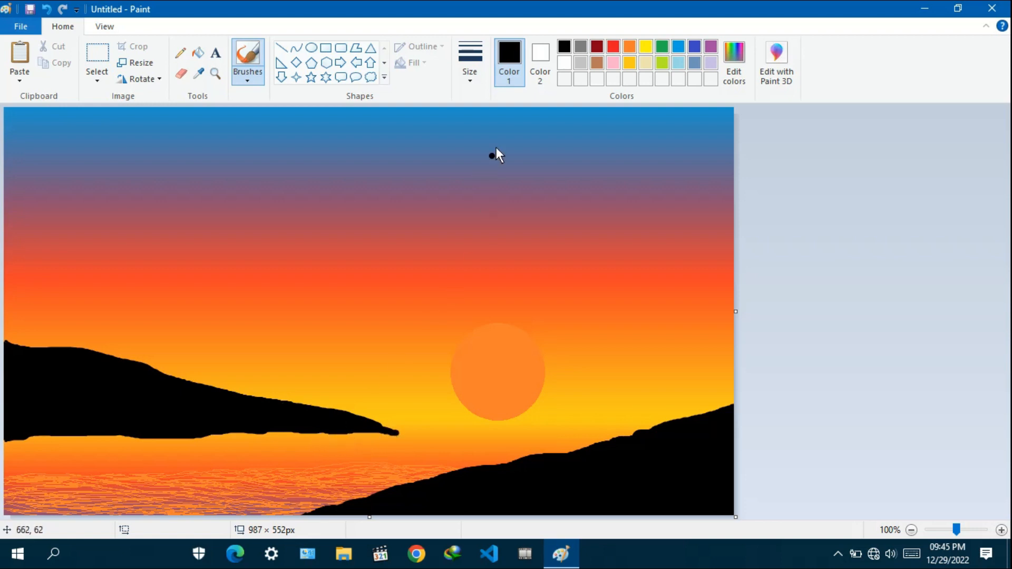
{"action": "left_click", "coordinate": [470, 66]}
{"action": "left_click", "coordinate": [504, 133]}
{"action": "left_click_drag", "start_coordinate": [381, 429], "coordinate": [419, 433]}
{"action": "left_click_drag", "start_coordinate": [375, 421], "coordinate": [418, 433]}
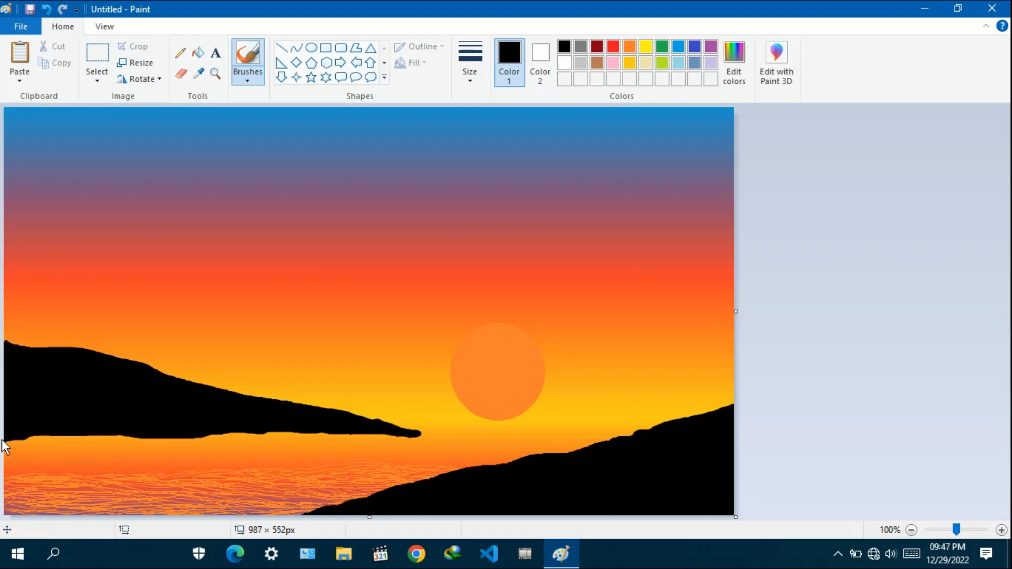
Smooth and slightly lower the headland's bottom edge along the water with black strokes, undoing a stray stroke
{"action": "left_click_drag", "start_coordinate": [6, 439], "coordinate": [109, 436]}
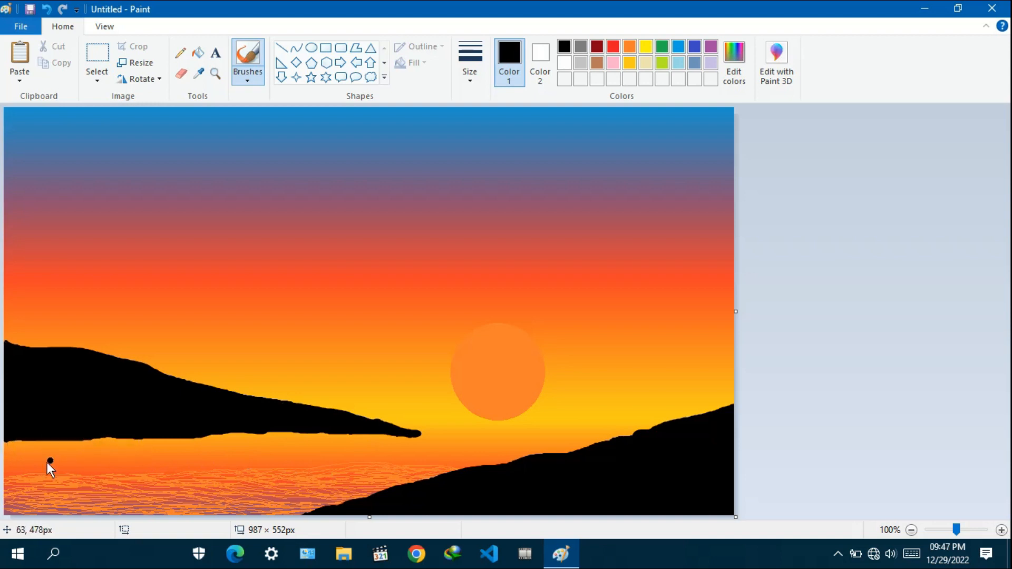
{"action": "left_click_drag", "start_coordinate": [5, 443], "coordinate": [386, 431]}
{"action": "key", "text": "ctrl+z"}
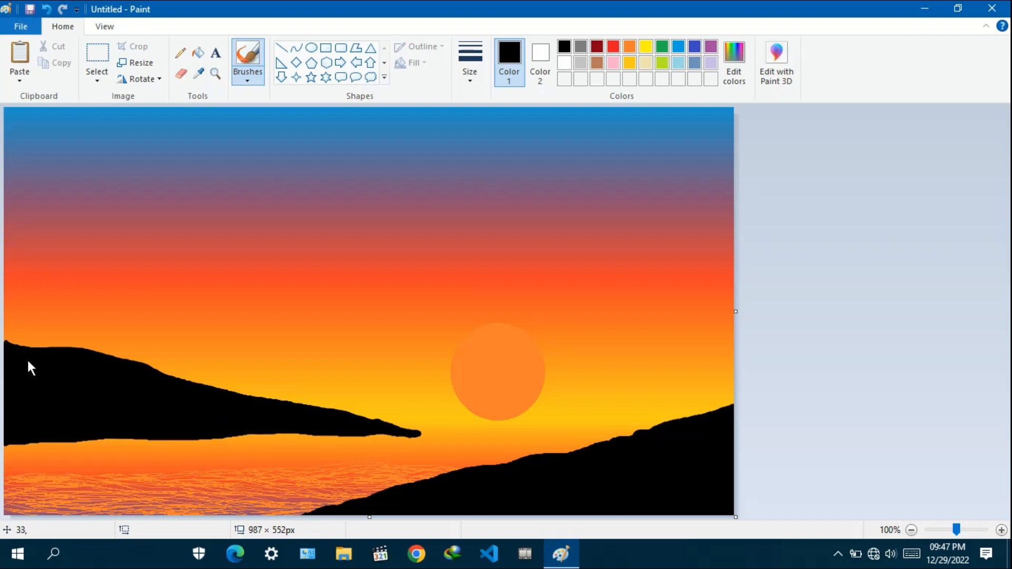
Raise the headland's upper edge near the canvas's left edge with black strokes at the second-thinnest brush size
{"action": "left_click", "coordinate": [469, 79]}
{"action": "left_click", "coordinate": [527, 135]}
{"action": "mouse_move", "coordinate": [4, 340]}
{"action": "left_mouse_down"}
{"action": "mouse_move", "coordinate": [83, 347]}
{"action": "mouse_move", "coordinate": [63, 346]}
{"action": "left_mouse_up"}
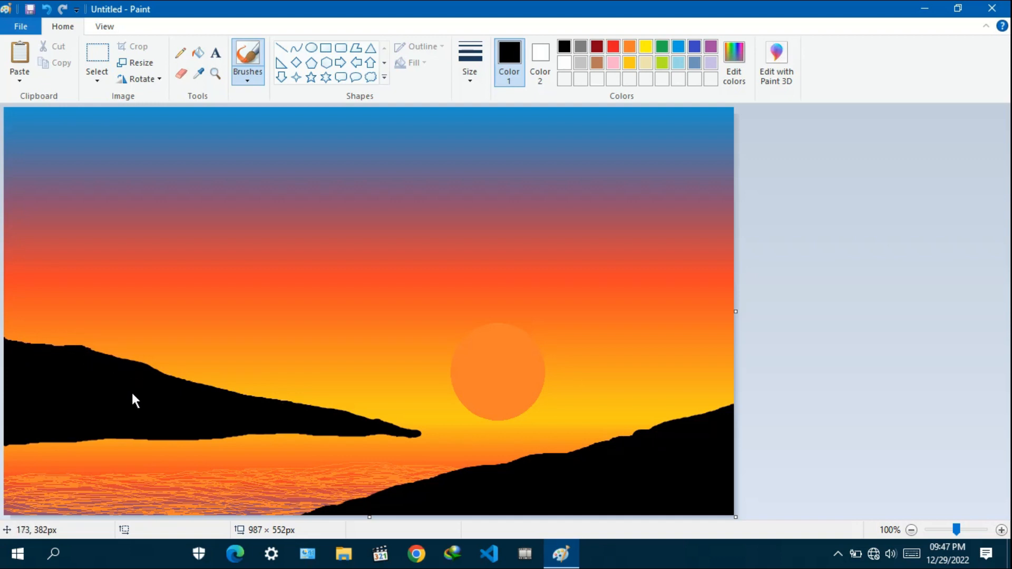
{"action": "mouse_move", "coordinate": [3, 338]}
{"action": "left_mouse_down"}
{"action": "mouse_move", "coordinate": [31, 343]}
{"action": "mouse_move", "coordinate": [2, 340]}
{"action": "mouse_move", "coordinate": [50, 348]}
{"action": "mouse_move", "coordinate": [9, 338]}
{"action": "left_mouse_up"}
Pencil more orange ripples across the water below the headland, undoing the first attempt and redrawing them
{"action": "left_click", "coordinate": [629, 46]}
{"action": "left_click", "coordinate": [180, 52]}
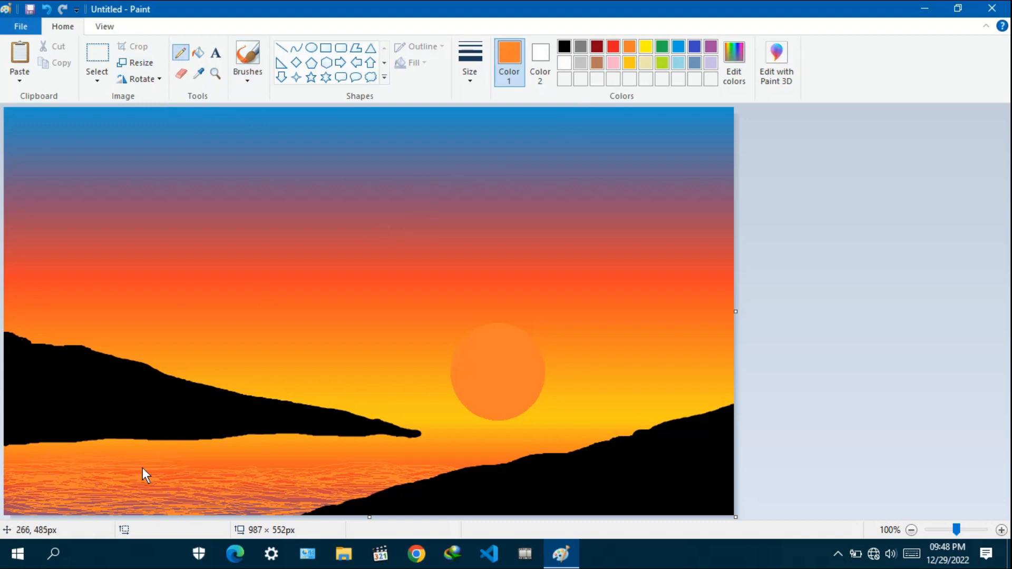
{"action": "key", "text": "ctrl+z"}
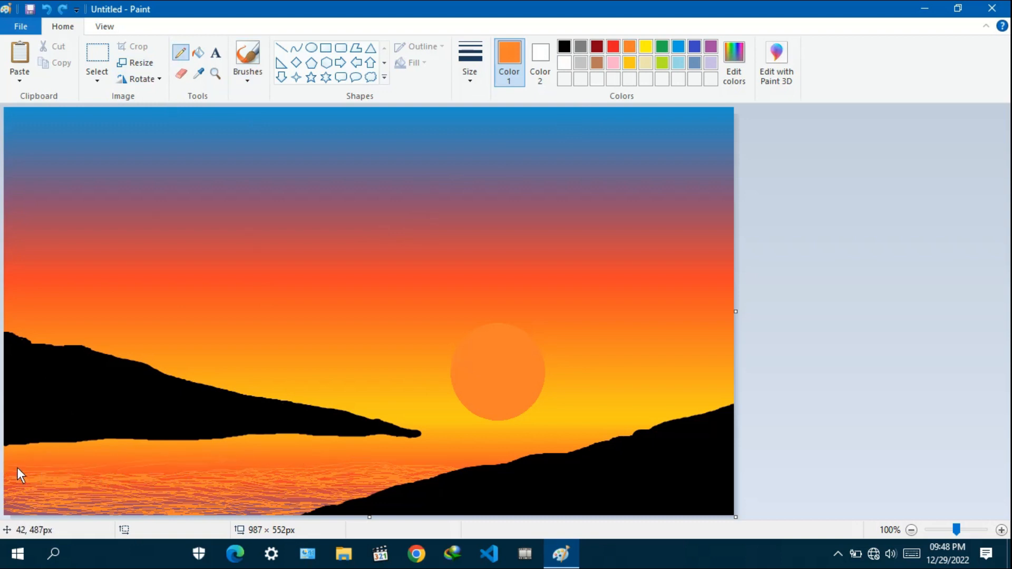
{"action": "left_click_drag", "start_coordinate": [5, 482], "coordinate": [165, 464]}
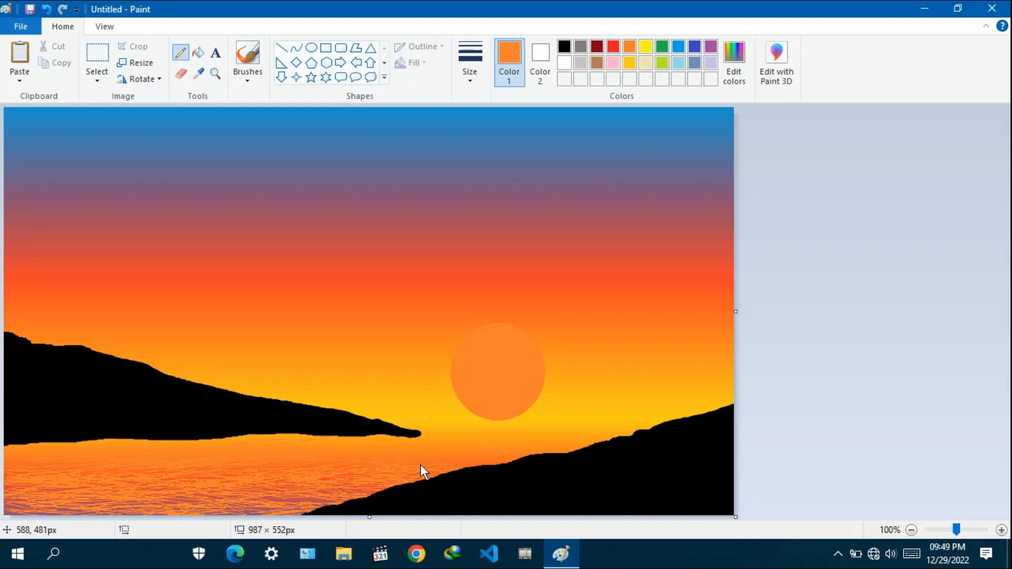
Outline a tree trunk in black with the second-thinnest brush size, rising from the right-hand hill and leaning left to the canvas's top edge
{"action": "left_click", "coordinate": [563, 47]}
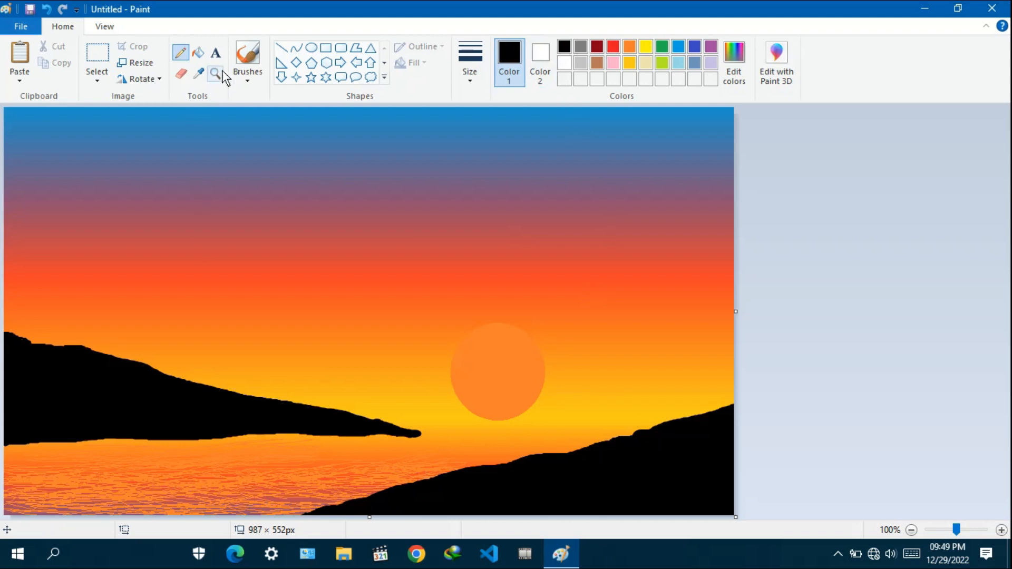
{"action": "left_click", "coordinate": [247, 59]}
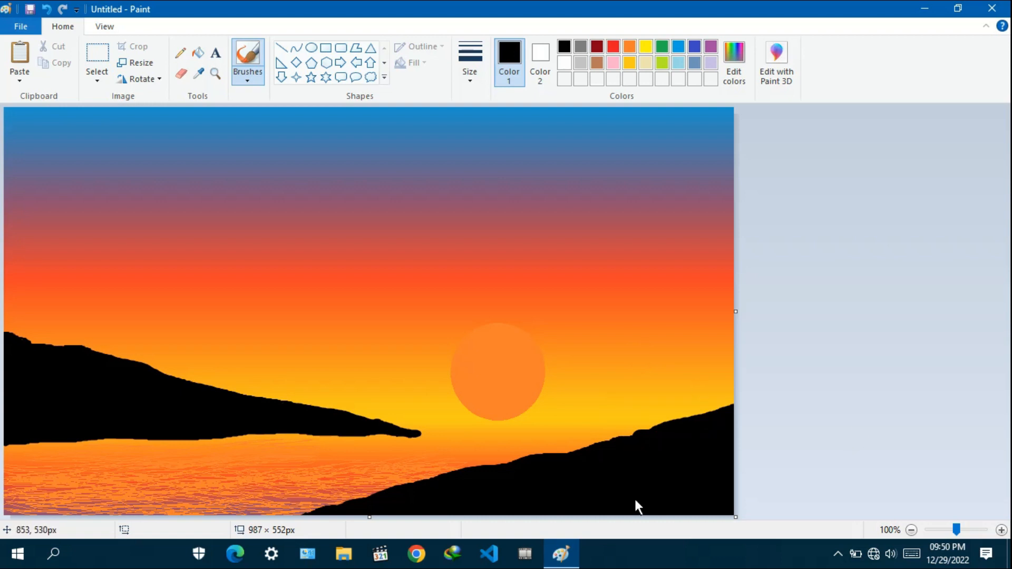
{"action": "left_click", "coordinate": [474, 80]}
{"action": "left_click", "coordinate": [506, 133]}
{"action": "mouse_move", "coordinate": [688, 416]}
{"action": "left_mouse_down"}
{"action": "mouse_move", "coordinate": [706, 356]}
{"action": "mouse_move", "coordinate": [696, 292]}
{"action": "left_mouse_up"}
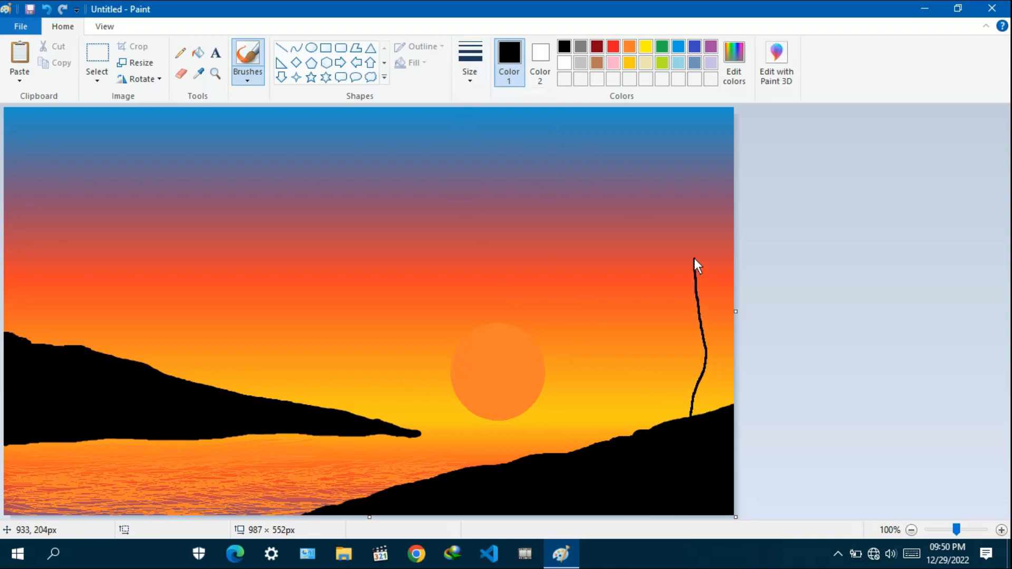
{"action": "mouse_move", "coordinate": [688, 182]}
{"action": "left_mouse_down"}
{"action": "mouse_move", "coordinate": [657, 119]}
{"action": "mouse_move", "coordinate": [633, 99]}
{"action": "left_mouse_up"}
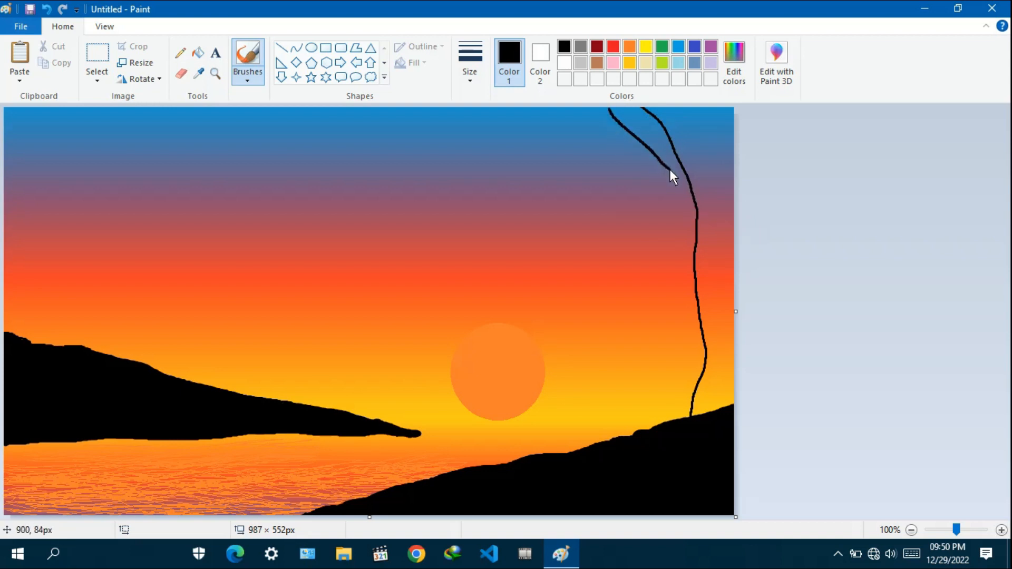
{"action": "left_click_drag", "start_coordinate": [669, 169], "coordinate": [689, 220]}
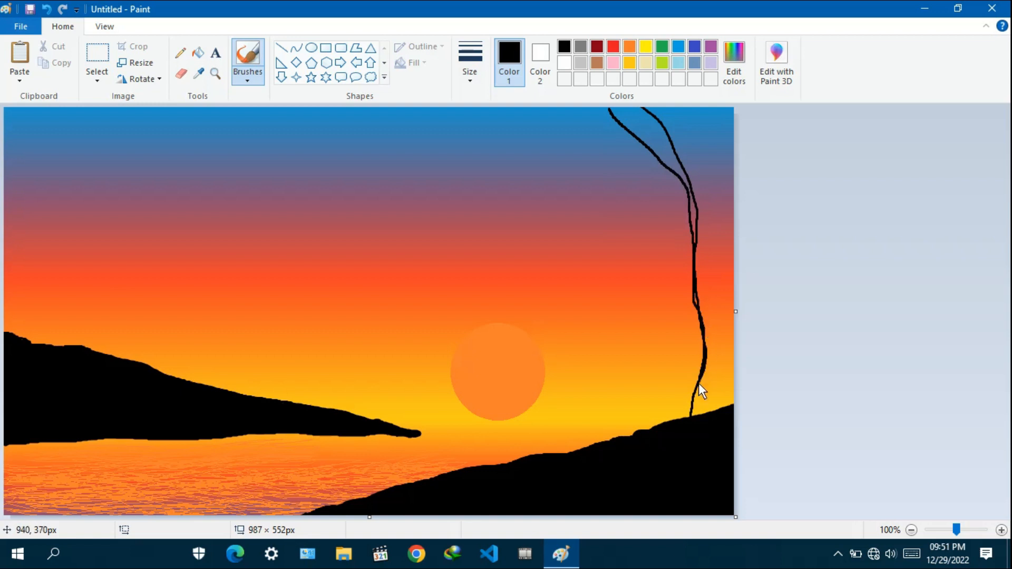
{"action": "left_click_drag", "start_coordinate": [698, 385], "coordinate": [696, 436]}
Fill the trunk solid black out to the canvas's right edge with the thickest brush size, sloping its top up toward that edge
{"action": "left_click", "coordinate": [481, 63]}
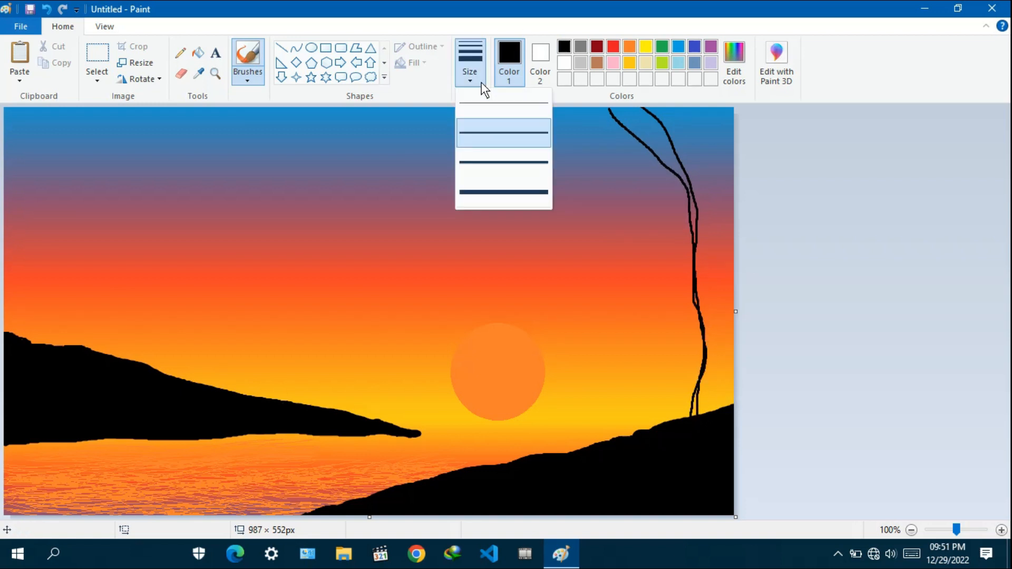
{"action": "left_click", "coordinate": [470, 193]}
{"action": "mouse_move", "coordinate": [712, 254]}
{"action": "left_mouse_down"}
{"action": "mouse_move", "coordinate": [703, 309]}
{"action": "mouse_move", "coordinate": [720, 344]}
{"action": "left_mouse_up"}
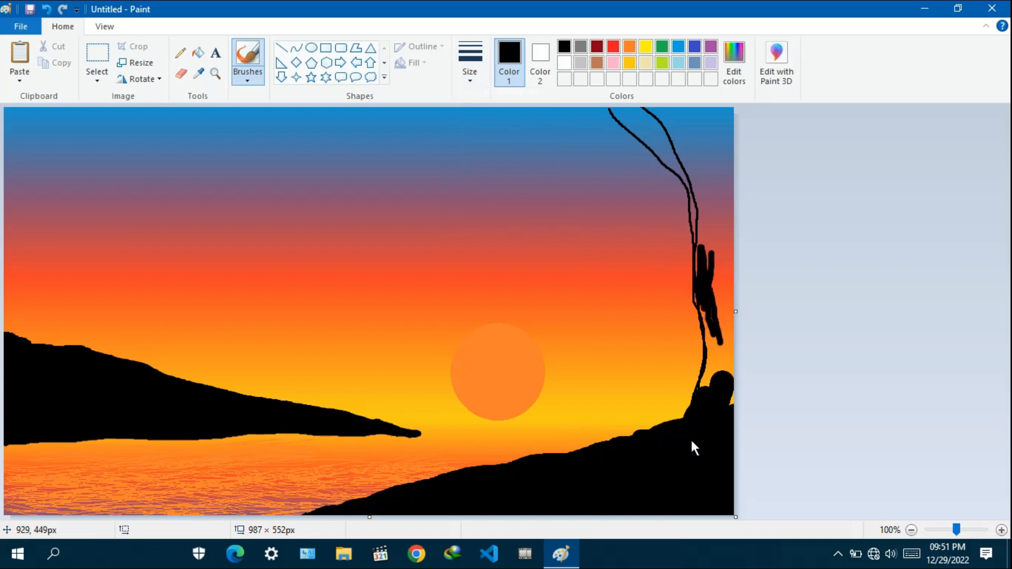
{"action": "left_click", "coordinate": [721, 357]}
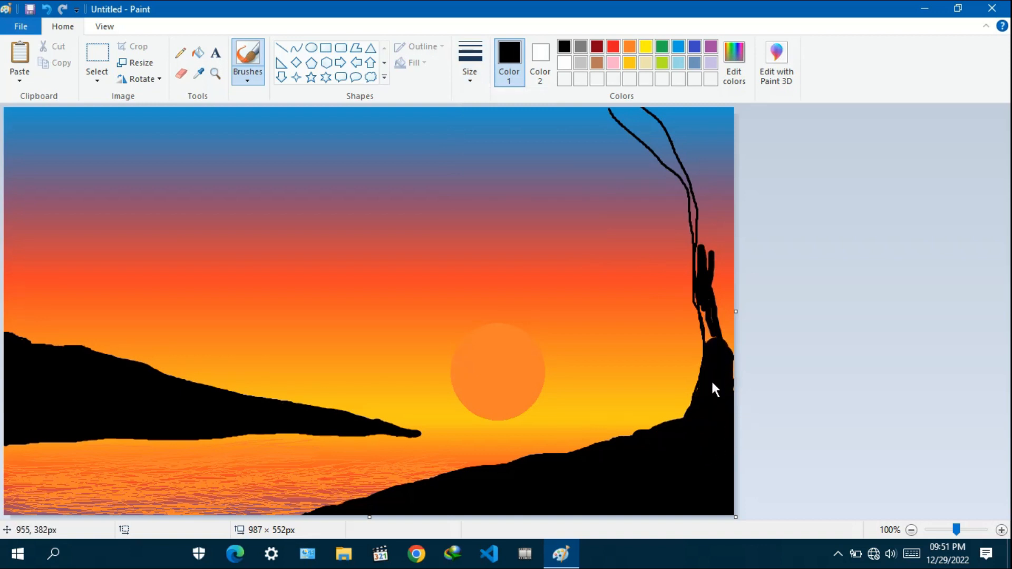
{"action": "key", "text": "ctrl+z"}
{"action": "left_click", "coordinate": [702, 212]}
{"action": "left_click_drag", "start_coordinate": [722, 315], "coordinate": [729, 418]}
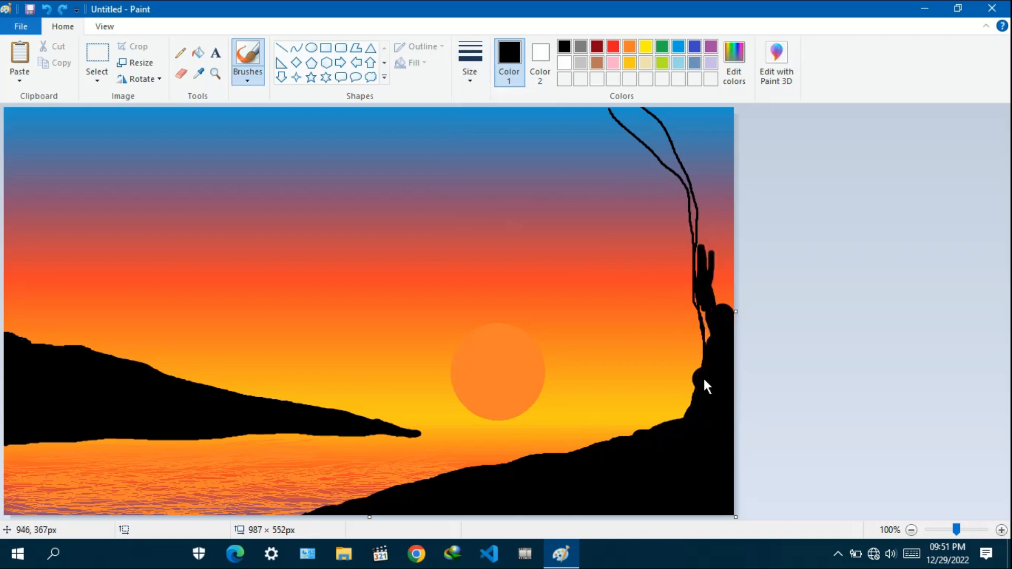
{"action": "left_click_drag", "start_coordinate": [703, 381], "coordinate": [700, 396]}
{"action": "left_click_drag", "start_coordinate": [711, 316], "coordinate": [713, 256]}
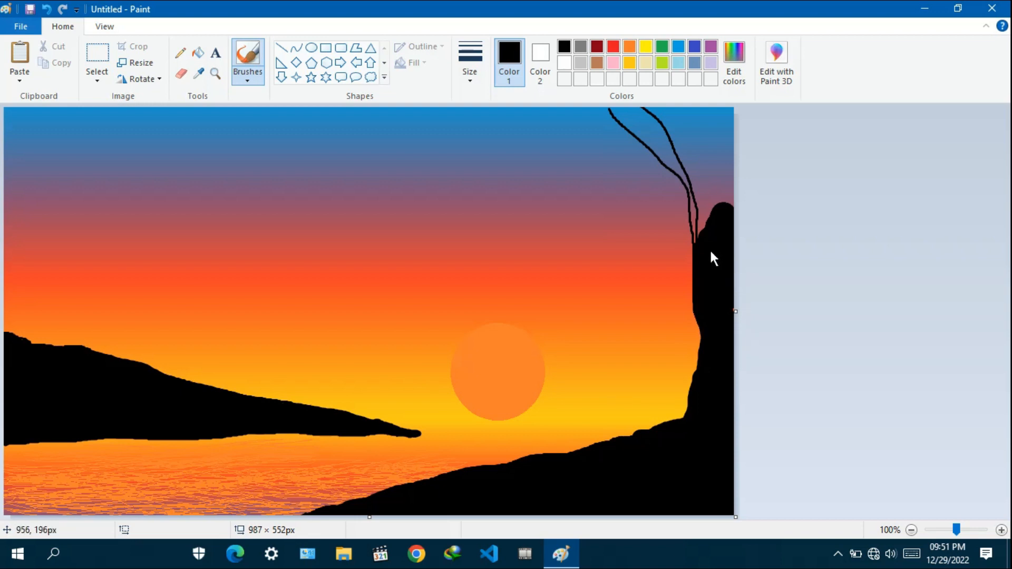
{"action": "left_click_drag", "start_coordinate": [704, 229], "coordinate": [735, 196]}
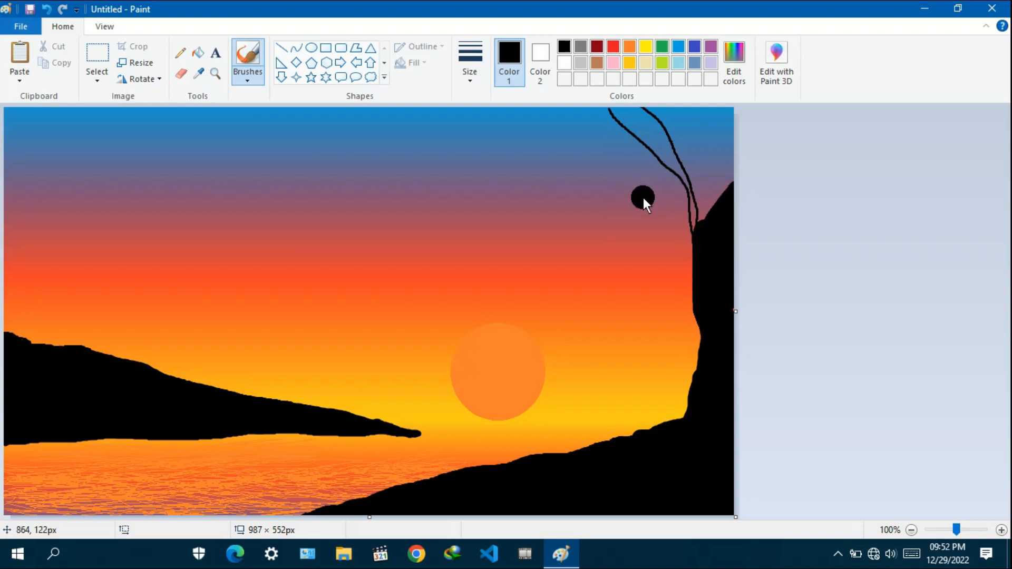
Outline a short stub branch on the trunk's left side at the second-thinnest brush size and fill it black with the thickest
{"action": "left_click", "coordinate": [470, 74]}
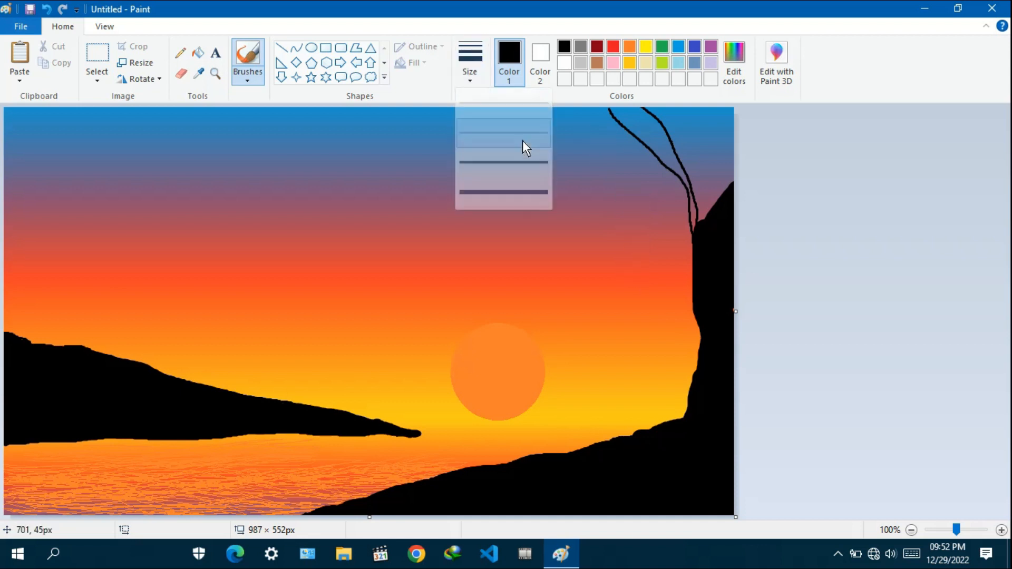
{"action": "left_click", "coordinate": [523, 141]}
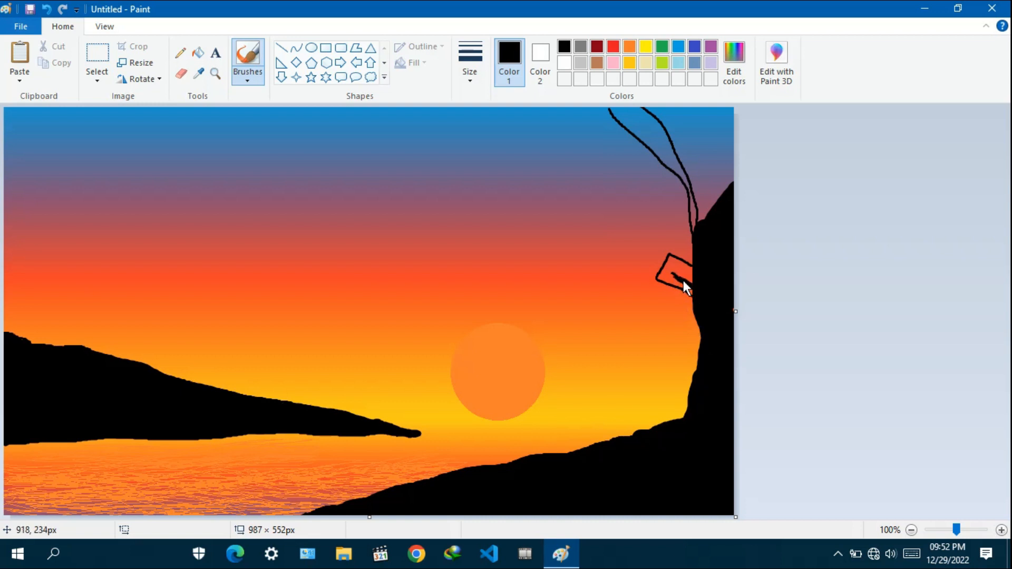
{"action": "left_click", "coordinate": [474, 79]}
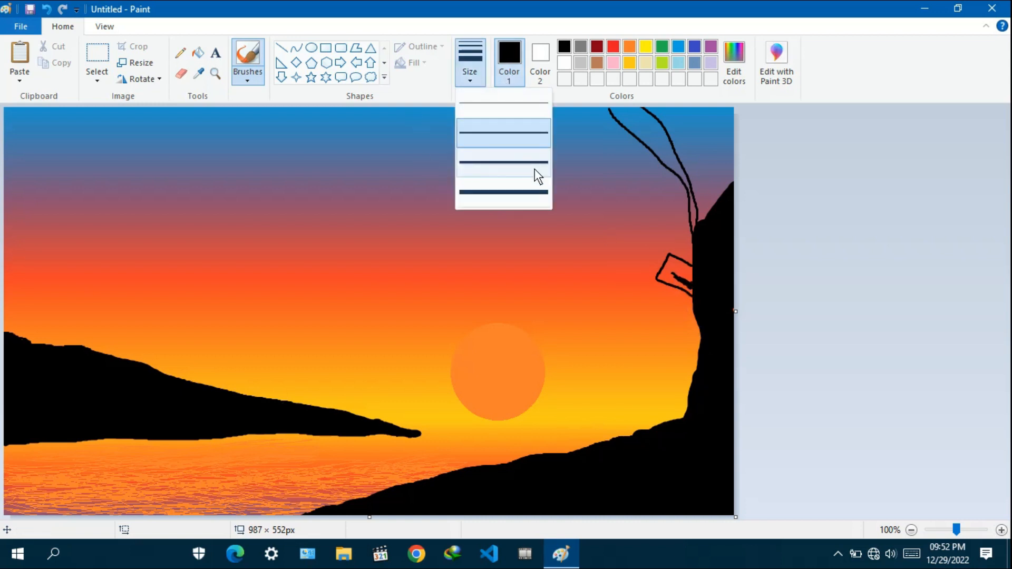
{"action": "left_click", "coordinate": [545, 201]}
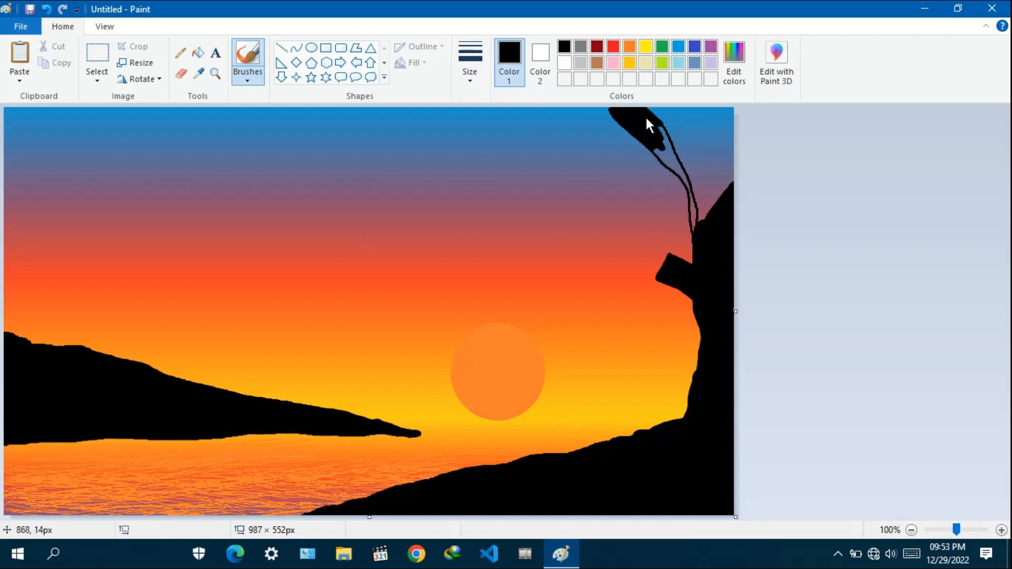
Fill and thicken the tree's upper-left branch with black, joining it to the trunk at the fork
{"action": "left_click_drag", "start_coordinate": [679, 148], "coordinate": [719, 223]}
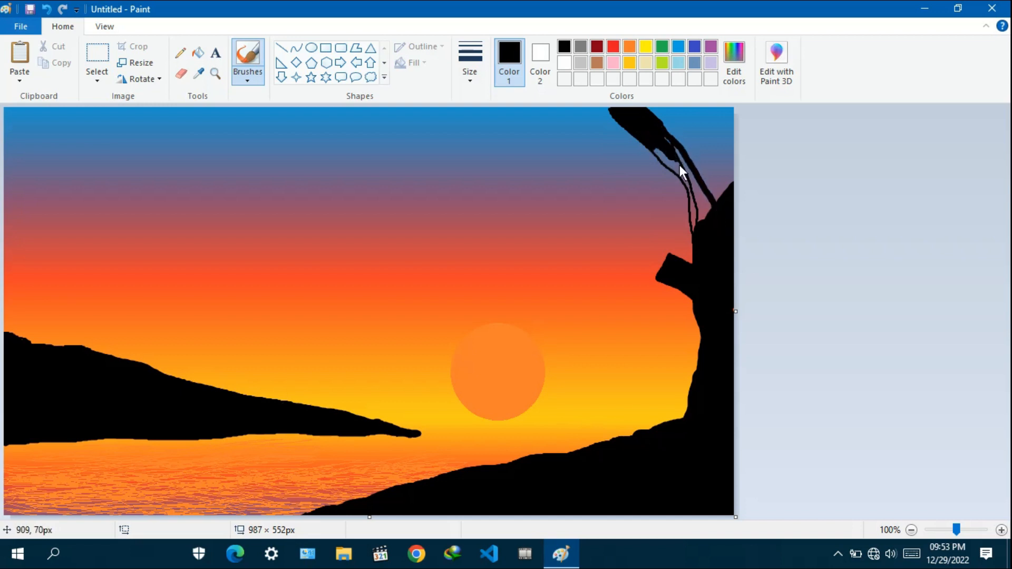
{"action": "mouse_move", "coordinate": [679, 165]}
{"action": "left_mouse_down"}
{"action": "mouse_move", "coordinate": [703, 226]}
{"action": "mouse_move", "coordinate": [693, 223]}
{"action": "mouse_move", "coordinate": [698, 193]}
{"action": "mouse_move", "coordinate": [706, 226]}
{"action": "left_mouse_up"}
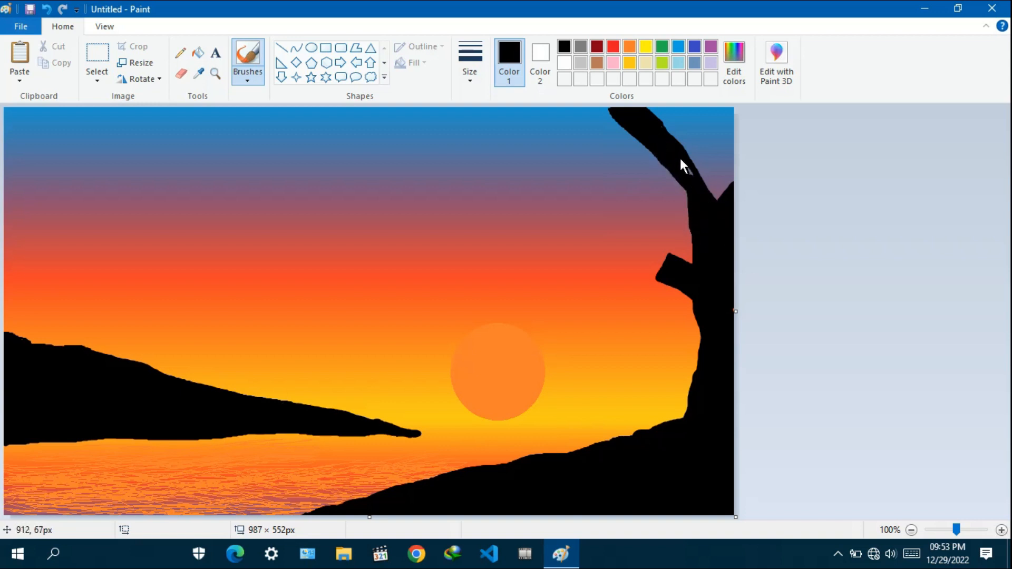
{"action": "mouse_move", "coordinate": [650, 117]}
{"action": "left_mouse_down"}
{"action": "mouse_move", "coordinate": [707, 191]}
{"action": "mouse_move", "coordinate": [696, 187]}
{"action": "mouse_move", "coordinate": [708, 186]}
{"action": "left_mouse_up"}
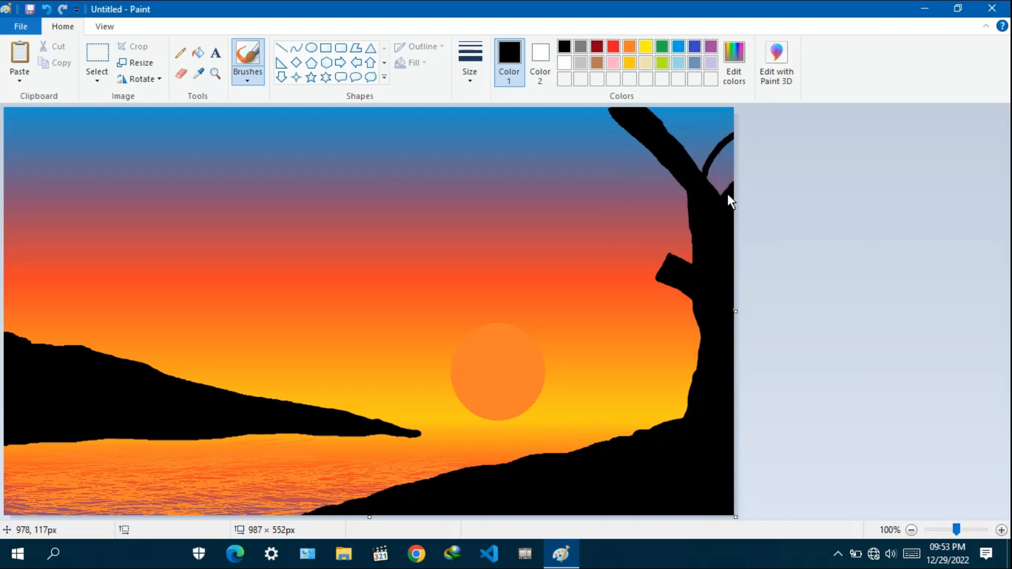
Fill the gaps at the trunk's fork with black and add a long branch reaching left to the canvas's top edge
{"action": "mouse_move", "coordinate": [709, 193]}
{"action": "left_mouse_down"}
{"action": "mouse_move", "coordinate": [717, 171]}
{"action": "mouse_move", "coordinate": [725, 179]}
{"action": "mouse_move", "coordinate": [739, 170]}
{"action": "mouse_move", "coordinate": [712, 182]}
{"action": "mouse_move", "coordinate": [722, 156]}
{"action": "mouse_move", "coordinate": [700, 185]}
{"action": "mouse_move", "coordinate": [733, 140]}
{"action": "left_mouse_up"}
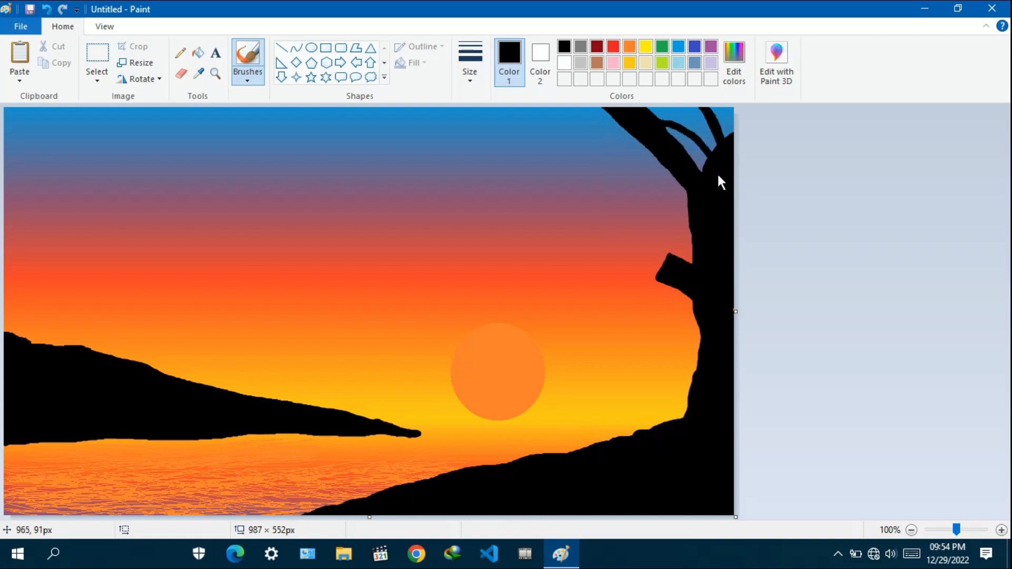
{"action": "left_click_drag", "start_coordinate": [705, 152], "coordinate": [666, 141]}
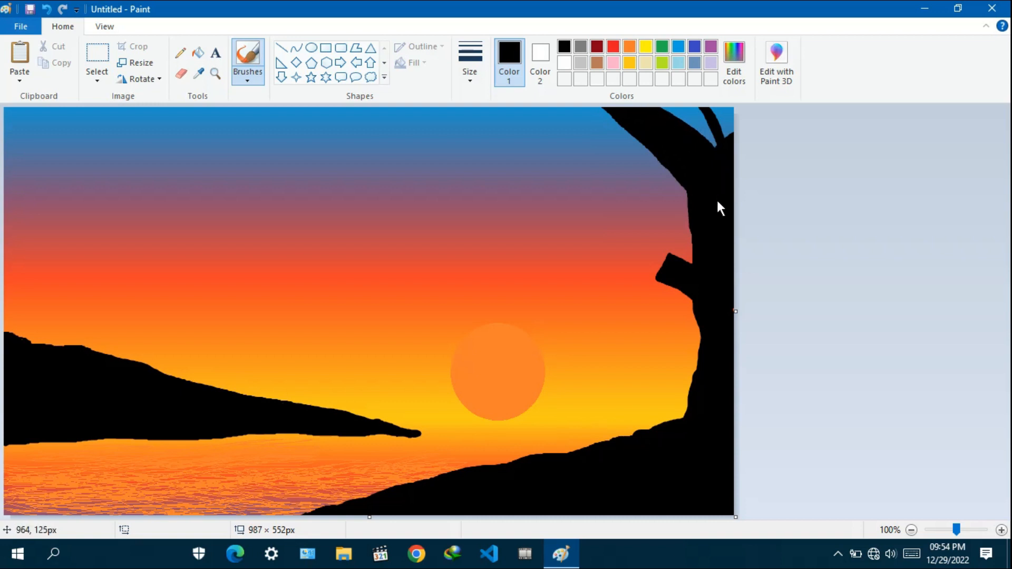
{"action": "left_click", "coordinate": [657, 168]}
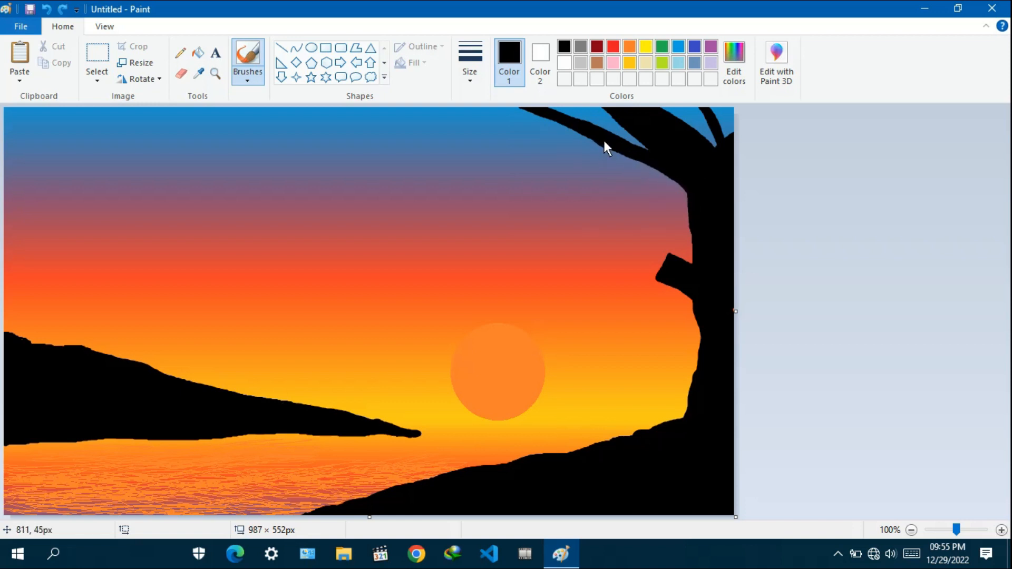
{"action": "left_click", "coordinate": [653, 197]}
{"action": "key", "text": "ctrl+z"}
{"action": "left_click_drag", "start_coordinate": [602, 142], "coordinate": [529, 106]}
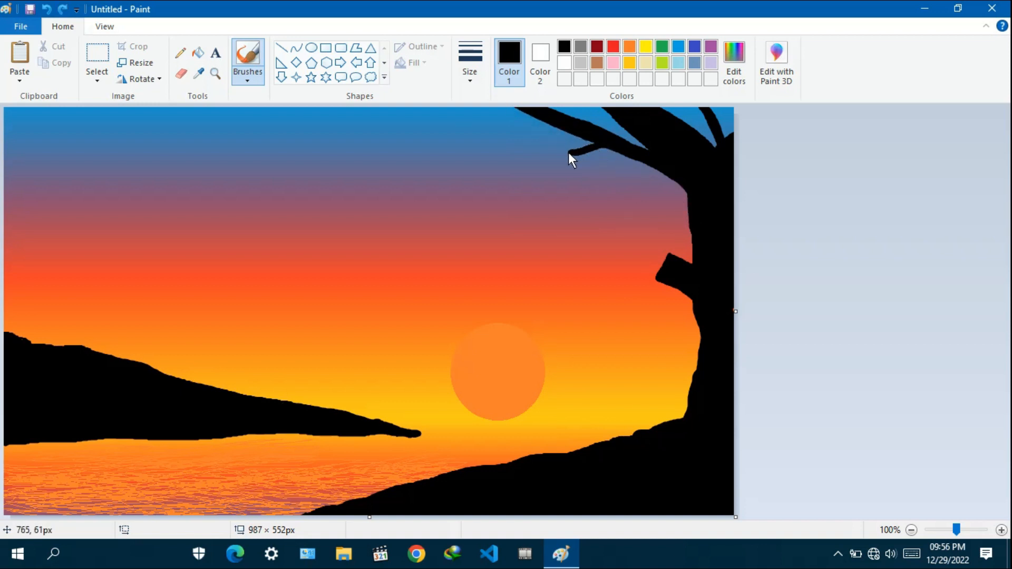
Draw a black side branch curving up-left from the long branch to the top edge, with a thinner branch descending left from its bend
{"action": "left_click_drag", "start_coordinate": [458, 113], "coordinate": [444, 108]}
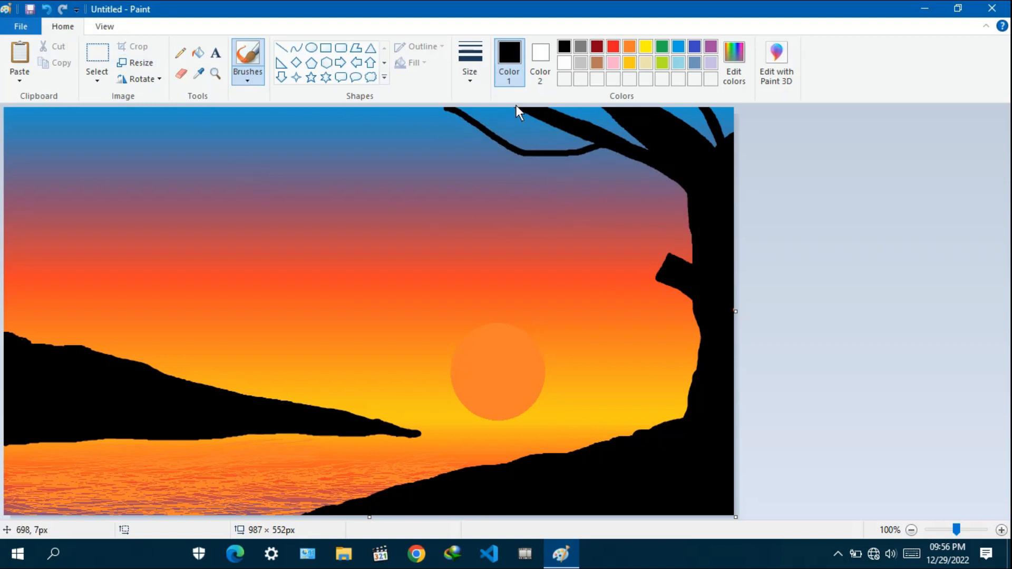
{"action": "left_click", "coordinate": [469, 62]}
{"action": "left_click", "coordinate": [526, 152]}
{"action": "left_click_drag", "start_coordinate": [526, 154], "coordinate": [435, 200]}
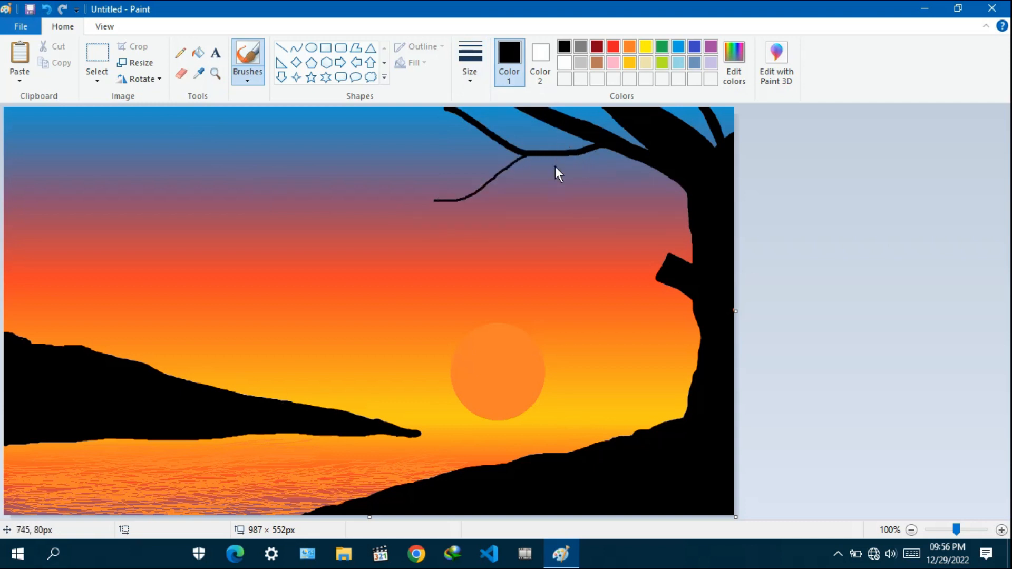
Add thin black twigs to the side branch's tip, its descending fork and its underside with the second-thinnest brush size
{"action": "left_click", "coordinate": [470, 69]}
{"action": "left_click", "coordinate": [506, 142]}
{"action": "left_click_drag", "start_coordinate": [458, 116], "coordinate": [394, 127]}
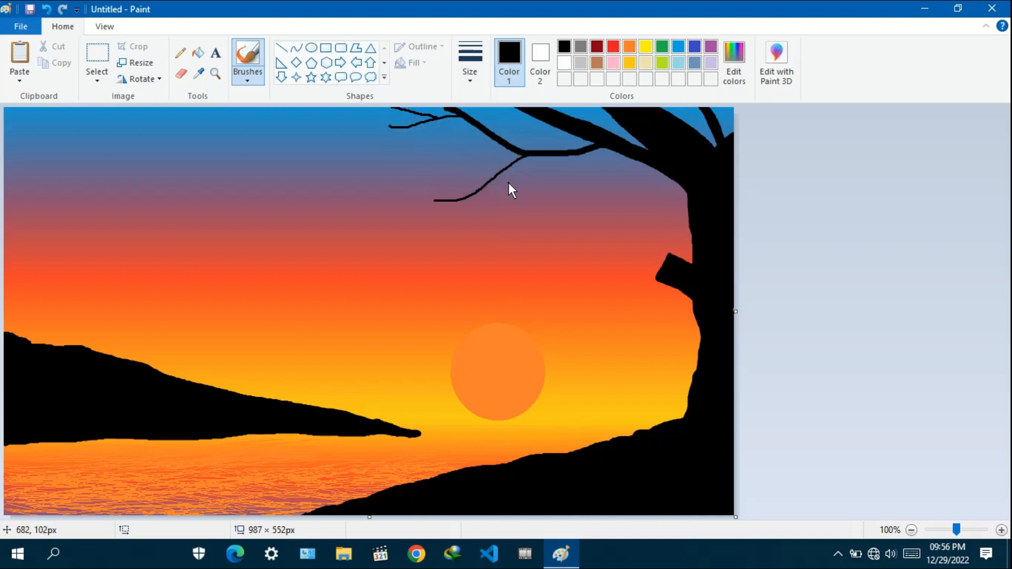
{"action": "left_click_drag", "start_coordinate": [483, 187], "coordinate": [470, 229]}
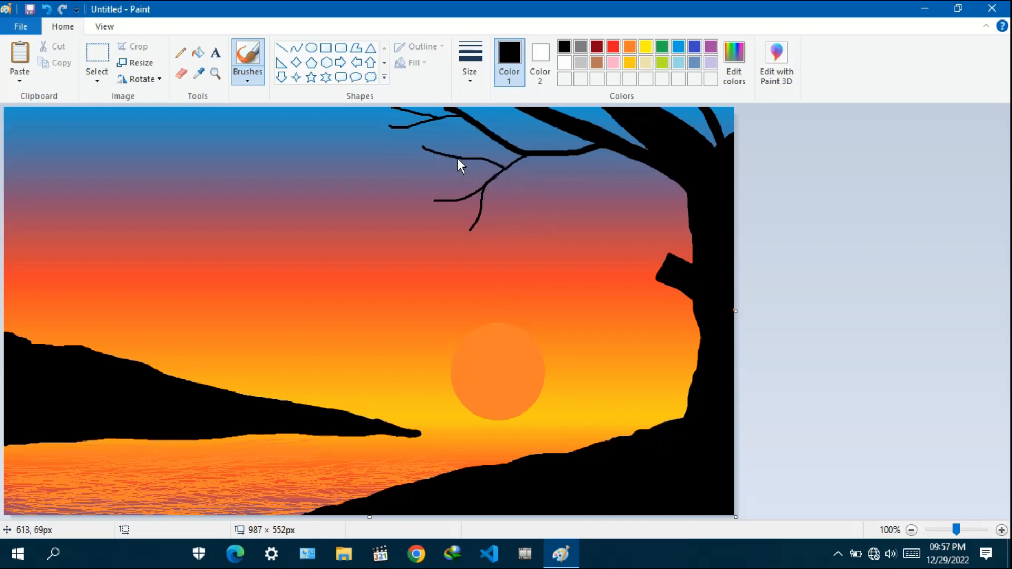
{"action": "left_click_drag", "start_coordinate": [390, 172], "coordinate": [510, 167]}
{"action": "left_click_drag", "start_coordinate": [496, 204], "coordinate": [512, 167]}
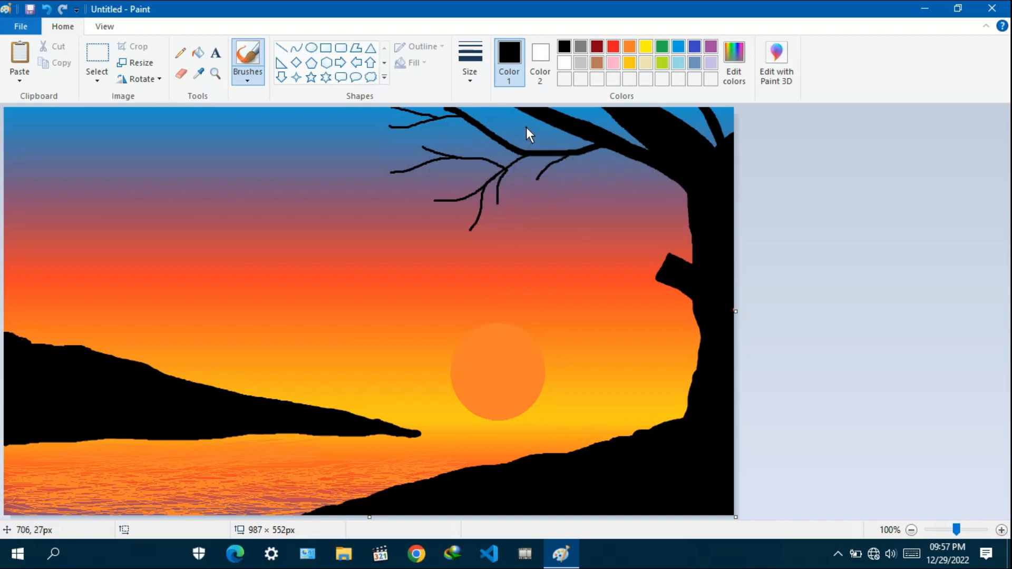
{"action": "left_click_drag", "start_coordinate": [552, 179], "coordinate": [548, 199]}
Draw a thin drooping branch with forked twigs below the main branch near the trunk, and add small twigs to the left-hand branches
{"action": "mouse_move", "coordinate": [649, 163]}
{"action": "left_mouse_down"}
{"action": "mouse_move", "coordinate": [583, 201]}
{"action": "mouse_move", "coordinate": [580, 239]}
{"action": "mouse_move", "coordinate": [558, 246]}
{"action": "left_mouse_up"}
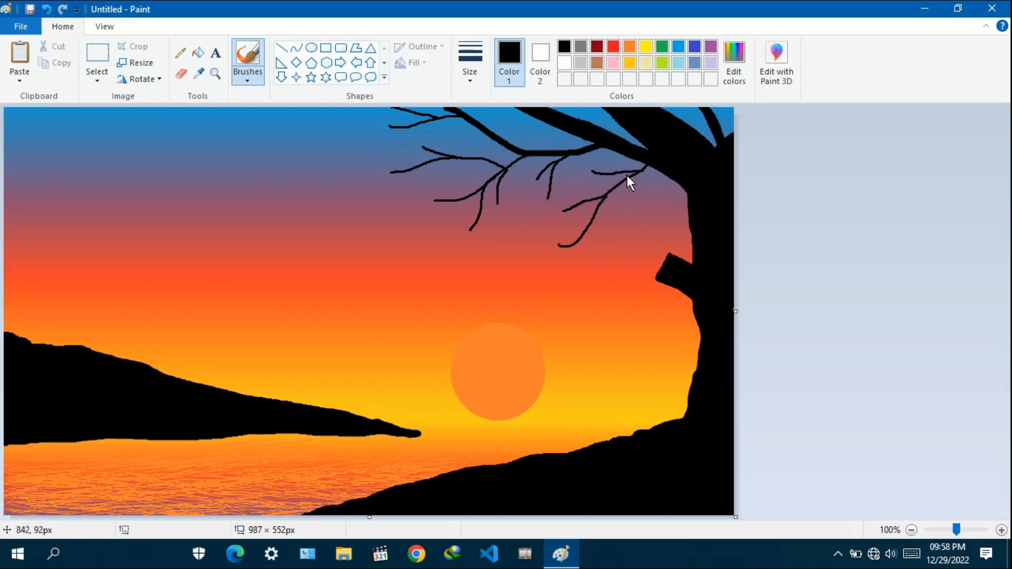
{"action": "left_click_drag", "start_coordinate": [635, 176], "coordinate": [616, 220]}
{"action": "left_click_drag", "start_coordinate": [583, 198], "coordinate": [566, 192]}
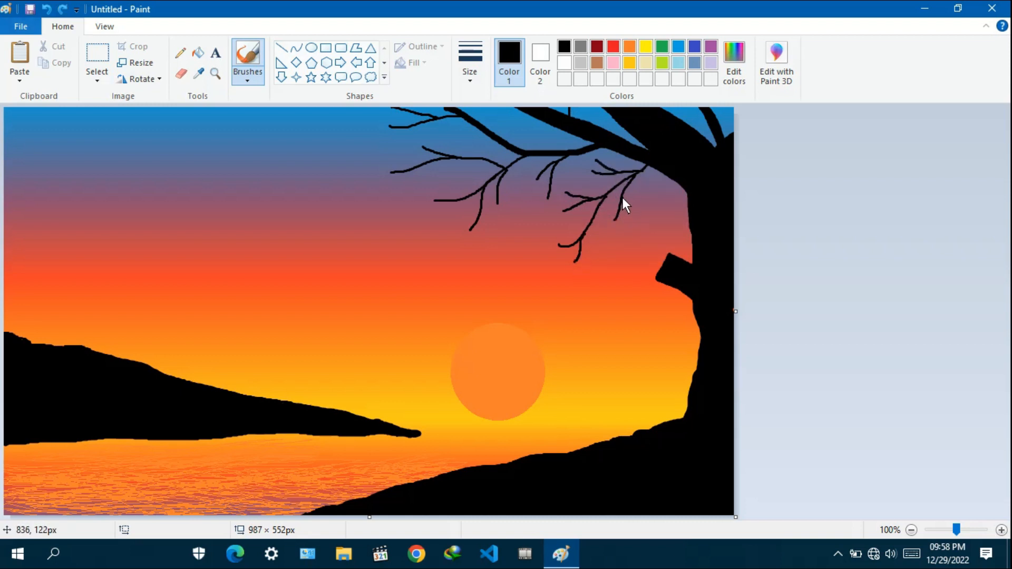
{"action": "left_click_drag", "start_coordinate": [622, 198], "coordinate": [641, 233]}
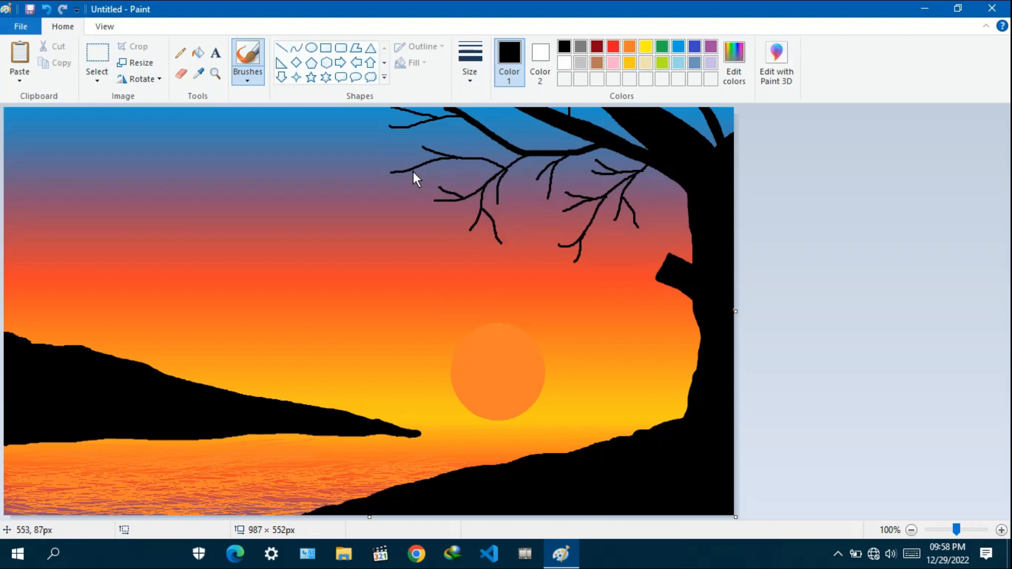
{"action": "left_click_drag", "start_coordinate": [416, 168], "coordinate": [404, 200]}
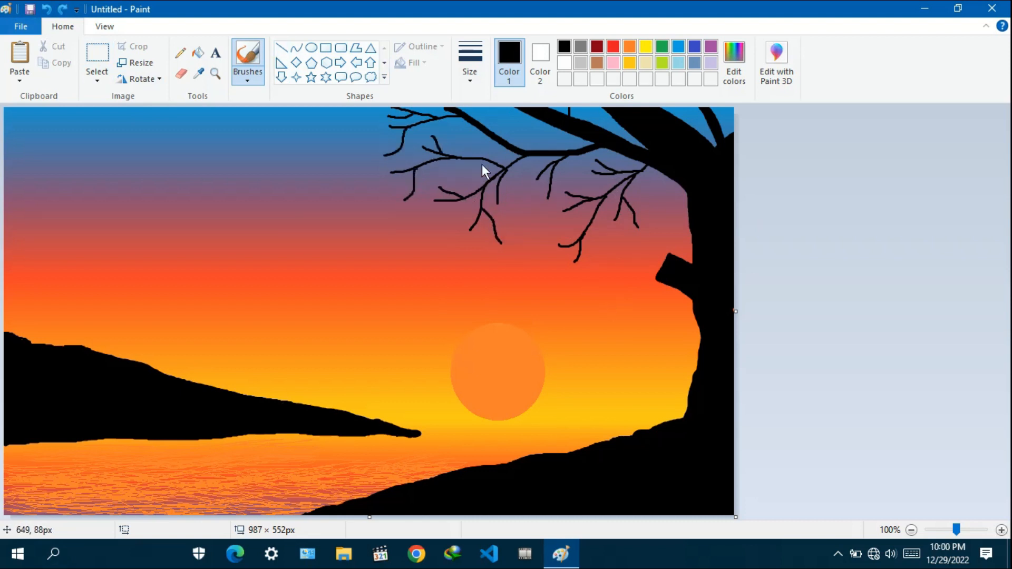
Paint black leaves with the Airbrush over the upper-left twig tips and the hanging twigs in the middle of the tree
{"action": "left_click", "coordinate": [247, 74]}
{"action": "left_click", "coordinate": [339, 115]}
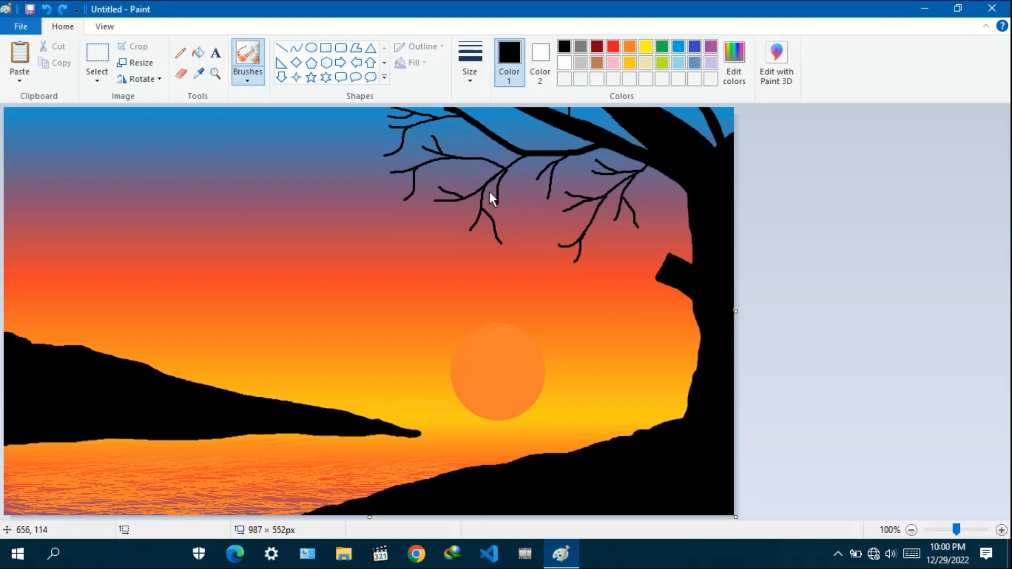
{"action": "left_click_drag", "start_coordinate": [498, 171], "coordinate": [497, 203]}
{"action": "left_click", "coordinate": [471, 70]}
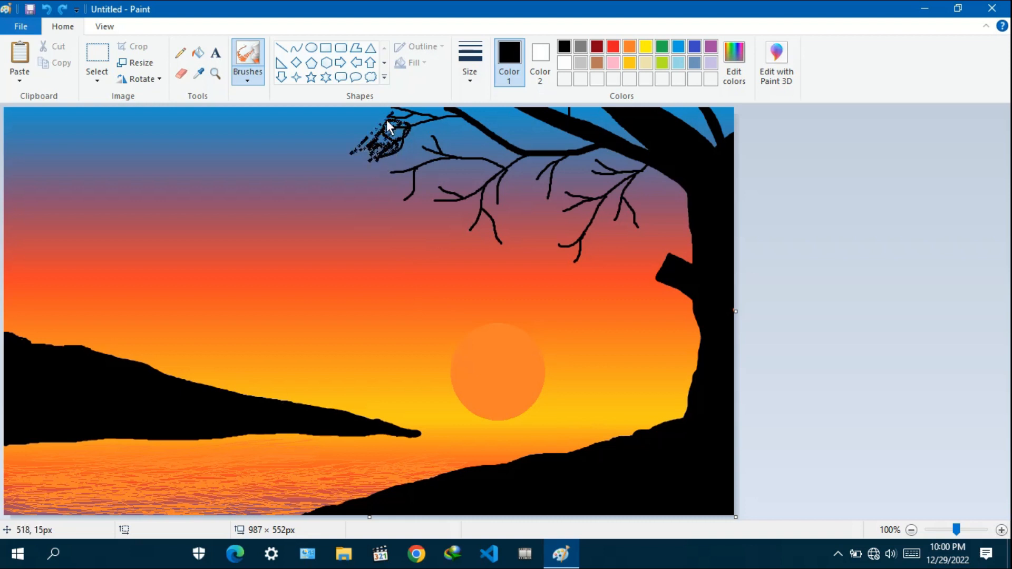
{"action": "mouse_move", "coordinate": [363, 126]}
{"action": "left_mouse_down"}
{"action": "mouse_move", "coordinate": [390, 124]}
{"action": "mouse_move", "coordinate": [393, 113]}
{"action": "mouse_move", "coordinate": [436, 138]}
{"action": "left_mouse_up"}
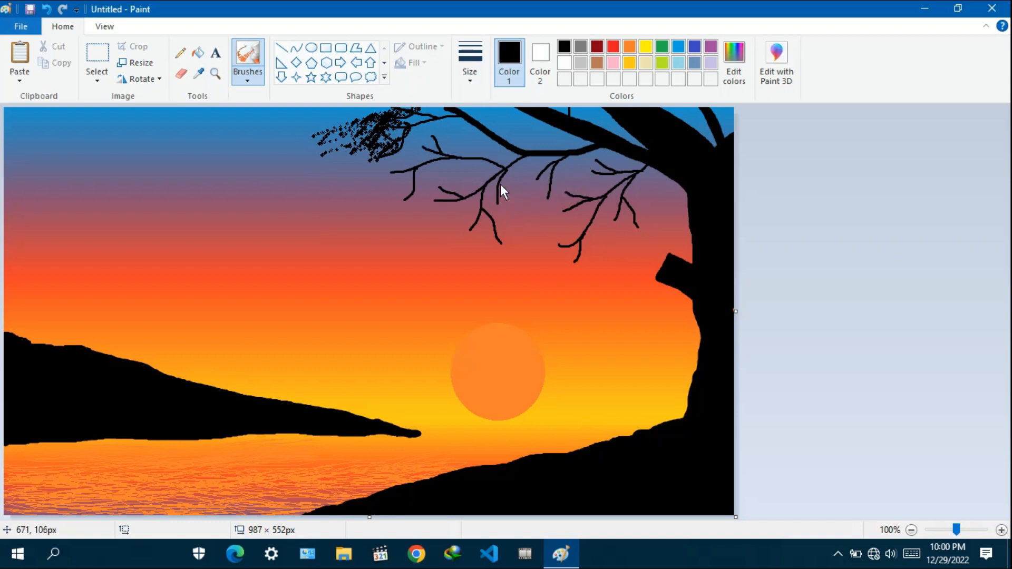
{"action": "mouse_move", "coordinate": [479, 191]}
{"action": "left_mouse_down"}
{"action": "mouse_move", "coordinate": [465, 214]}
{"action": "mouse_move", "coordinate": [478, 207]}
{"action": "mouse_move", "coordinate": [479, 197]}
{"action": "mouse_move", "coordinate": [463, 214]}
{"action": "mouse_move", "coordinate": [475, 193]}
{"action": "mouse_move", "coordinate": [455, 225]}
{"action": "mouse_move", "coordinate": [463, 210]}
{"action": "mouse_move", "coordinate": [493, 212]}
{"action": "mouse_move", "coordinate": [519, 173]}
{"action": "mouse_move", "coordinate": [436, 200]}
{"action": "mouse_move", "coordinate": [497, 172]}
{"action": "mouse_move", "coordinate": [447, 202]}
{"action": "mouse_move", "coordinate": [479, 205]}
{"action": "mouse_move", "coordinate": [446, 222]}
{"action": "left_mouse_up"}
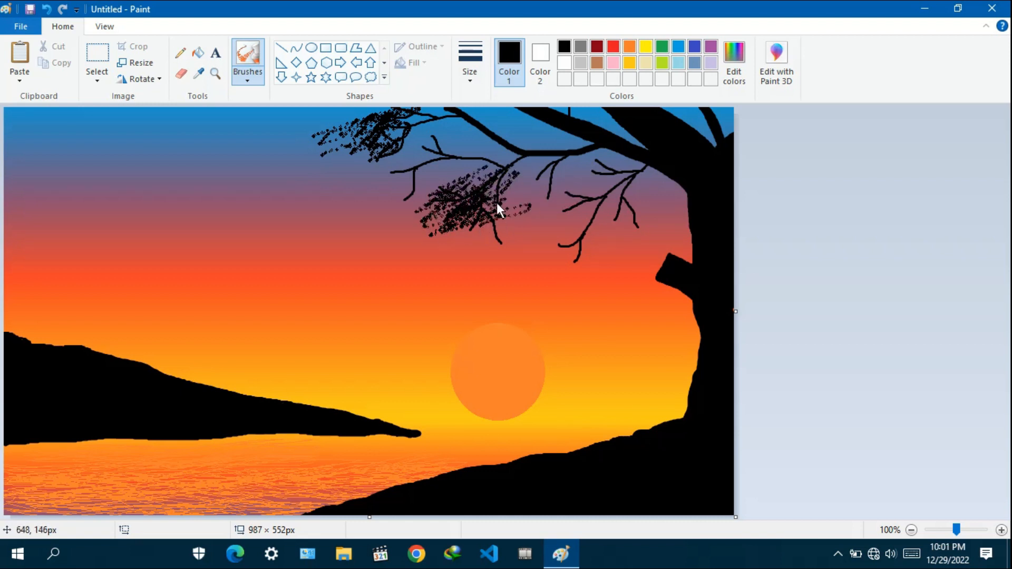
Spread airbrushed black leaves across the middle twigs and beneath the main branch toward the trunk
{"action": "mouse_move", "coordinate": [497, 202]}
{"action": "left_mouse_down"}
{"action": "mouse_move", "coordinate": [550, 157]}
{"action": "mouse_move", "coordinate": [588, 142]}
{"action": "left_mouse_up"}
{"action": "mouse_move", "coordinate": [519, 146]}
{"action": "left_mouse_down"}
{"action": "mouse_move", "coordinate": [540, 119]}
{"action": "mouse_move", "coordinate": [551, 153]}
{"action": "mouse_move", "coordinate": [552, 143]}
{"action": "mouse_move", "coordinate": [522, 141]}
{"action": "left_mouse_up"}
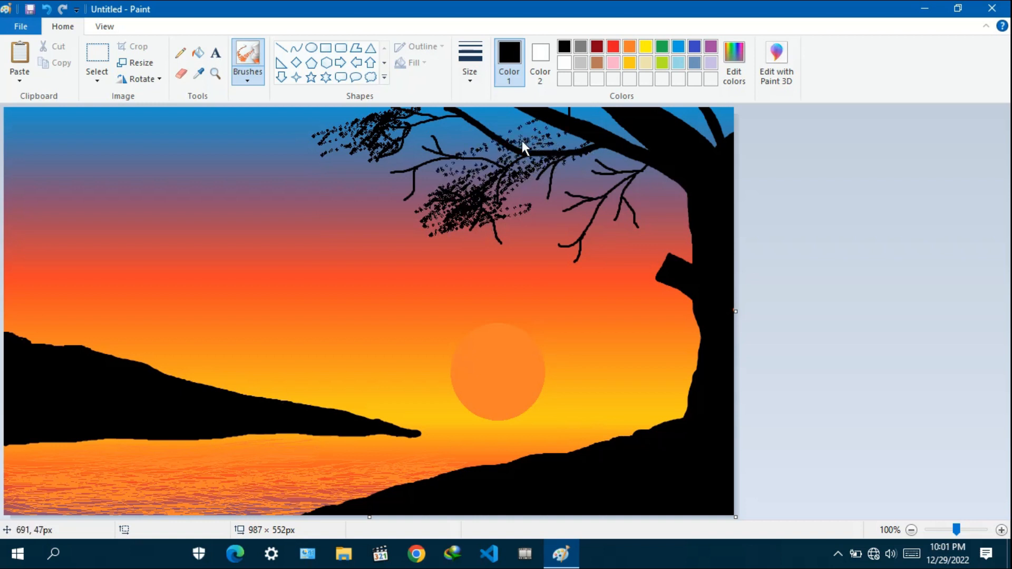
{"action": "mouse_move", "coordinate": [446, 133]}
{"action": "left_mouse_down"}
{"action": "mouse_move", "coordinate": [440, 157]}
{"action": "mouse_move", "coordinate": [467, 143]}
{"action": "mouse_move", "coordinate": [402, 133]}
{"action": "mouse_move", "coordinate": [542, 142]}
{"action": "mouse_move", "coordinate": [554, 127]}
{"action": "mouse_move", "coordinate": [505, 128]}
{"action": "left_mouse_up"}
{"action": "mouse_move", "coordinate": [463, 157]}
{"action": "left_mouse_down"}
{"action": "mouse_move", "coordinate": [503, 161]}
{"action": "mouse_move", "coordinate": [471, 194]}
{"action": "mouse_move", "coordinate": [599, 167]}
{"action": "mouse_move", "coordinate": [499, 189]}
{"action": "mouse_move", "coordinate": [525, 176]}
{"action": "left_mouse_up"}
{"action": "left_click_drag", "start_coordinate": [610, 174], "coordinate": [559, 188]}
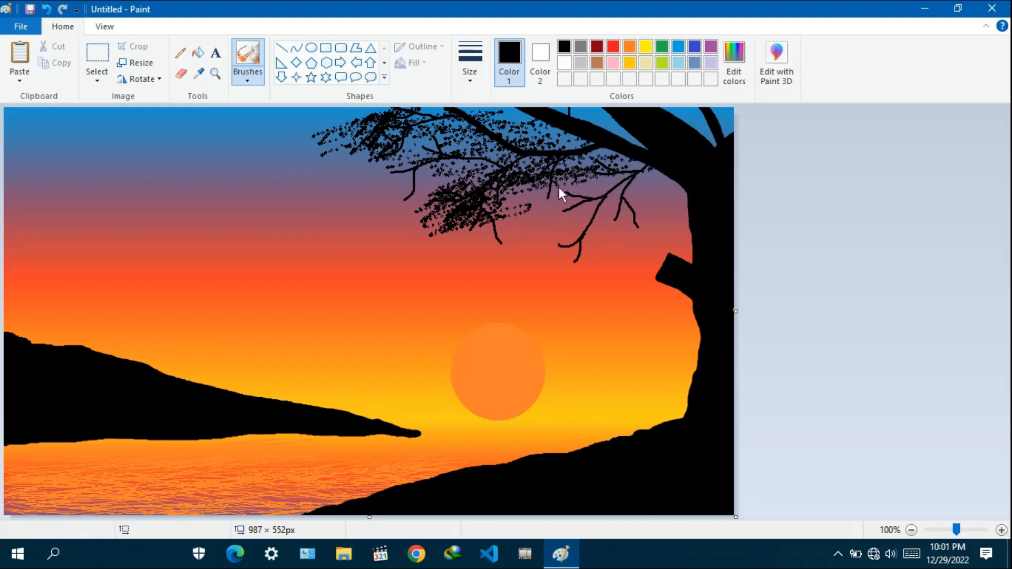
{"action": "mouse_move", "coordinate": [642, 169]}
{"action": "left_mouse_down"}
{"action": "mouse_move", "coordinate": [620, 211]}
{"action": "mouse_move", "coordinate": [565, 232]}
{"action": "mouse_move", "coordinate": [486, 232]}
{"action": "mouse_move", "coordinate": [596, 185]}
{"action": "mouse_move", "coordinate": [619, 196]}
{"action": "mouse_move", "coordinate": [543, 216]}
{"action": "mouse_move", "coordinate": [546, 203]}
{"action": "mouse_move", "coordinate": [597, 217]}
{"action": "mouse_move", "coordinate": [518, 214]}
{"action": "mouse_move", "coordinate": [560, 229]}
{"action": "mouse_move", "coordinate": [399, 173]}
{"action": "left_mouse_up"}
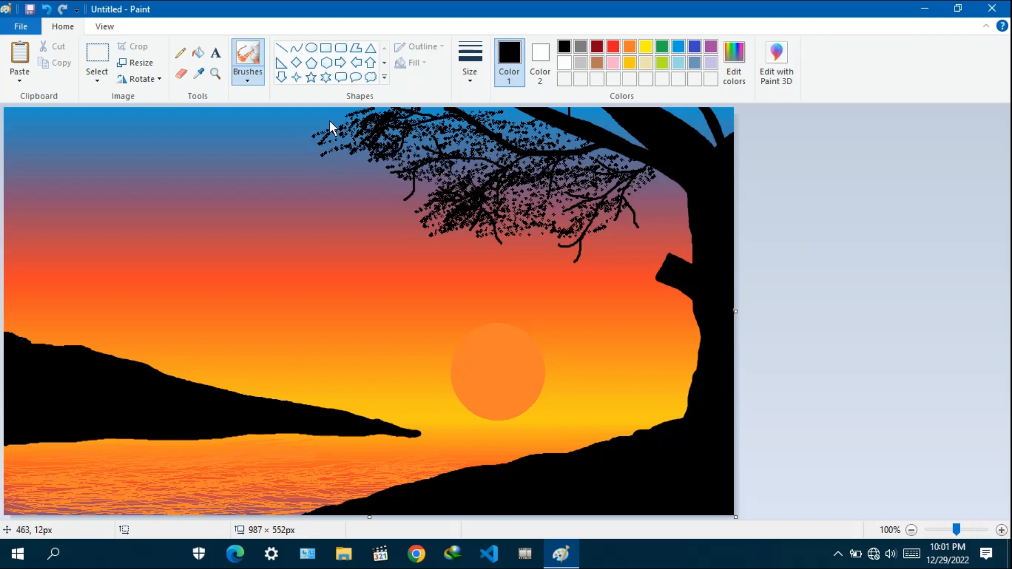
Airbrush more black leaves along the canvas's top edge and extend the canopy's left end and lower-left fringe
{"action": "left_click_drag", "start_coordinate": [507, 112], "coordinate": [450, 116]}
{"action": "mouse_move", "coordinate": [507, 169]}
{"action": "left_mouse_down"}
{"action": "mouse_move", "coordinate": [423, 180]}
{"action": "mouse_move", "coordinate": [362, 165]}
{"action": "mouse_move", "coordinate": [400, 149]}
{"action": "mouse_move", "coordinate": [360, 121]}
{"action": "left_mouse_up"}
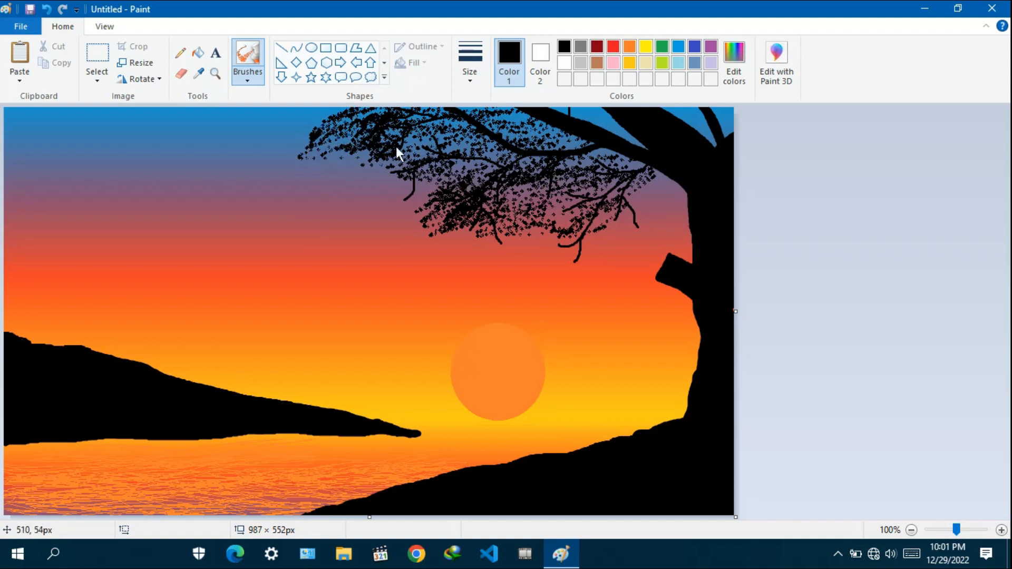
{"action": "mouse_move", "coordinate": [326, 141]}
{"action": "left_mouse_down"}
{"action": "mouse_move", "coordinate": [399, 162]}
{"action": "mouse_move", "coordinate": [378, 175]}
{"action": "mouse_move", "coordinate": [433, 186]}
{"action": "mouse_move", "coordinate": [382, 203]}
{"action": "mouse_move", "coordinate": [377, 175]}
{"action": "mouse_move", "coordinate": [403, 180]}
{"action": "mouse_move", "coordinate": [374, 174]}
{"action": "mouse_move", "coordinate": [380, 168]}
{"action": "mouse_move", "coordinate": [507, 242]}
{"action": "left_mouse_up"}
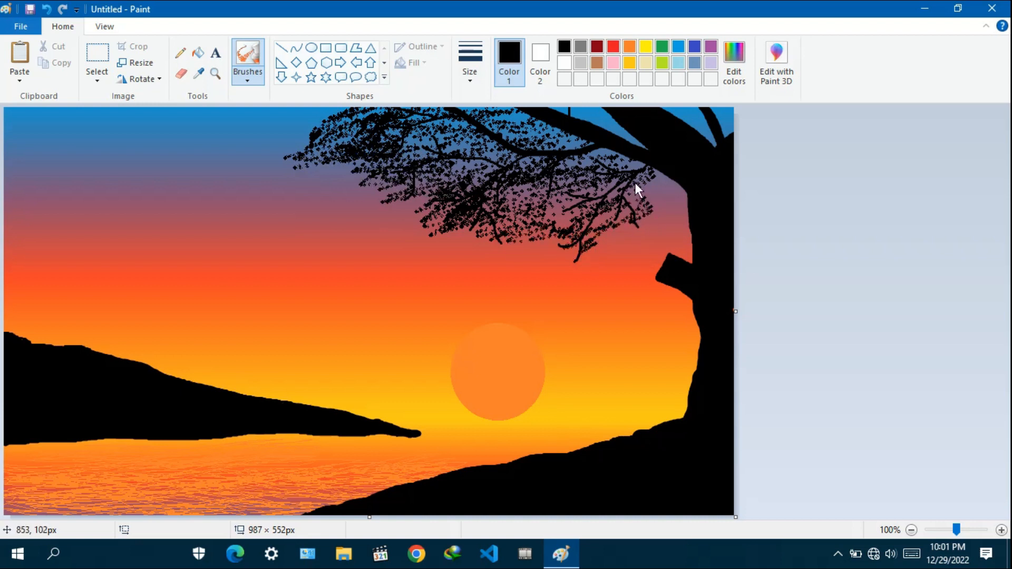
Airbrush black leaves over the lower twigs up to the trunk and extend the canopy's upper-left tip farther left
{"action": "mouse_move", "coordinate": [634, 182]}
{"action": "left_mouse_down"}
{"action": "mouse_move", "coordinate": [658, 196]}
{"action": "mouse_move", "coordinate": [599, 234]}
{"action": "mouse_move", "coordinate": [585, 206]}
{"action": "mouse_move", "coordinate": [587, 169]}
{"action": "mouse_move", "coordinate": [610, 140]}
{"action": "left_mouse_up"}
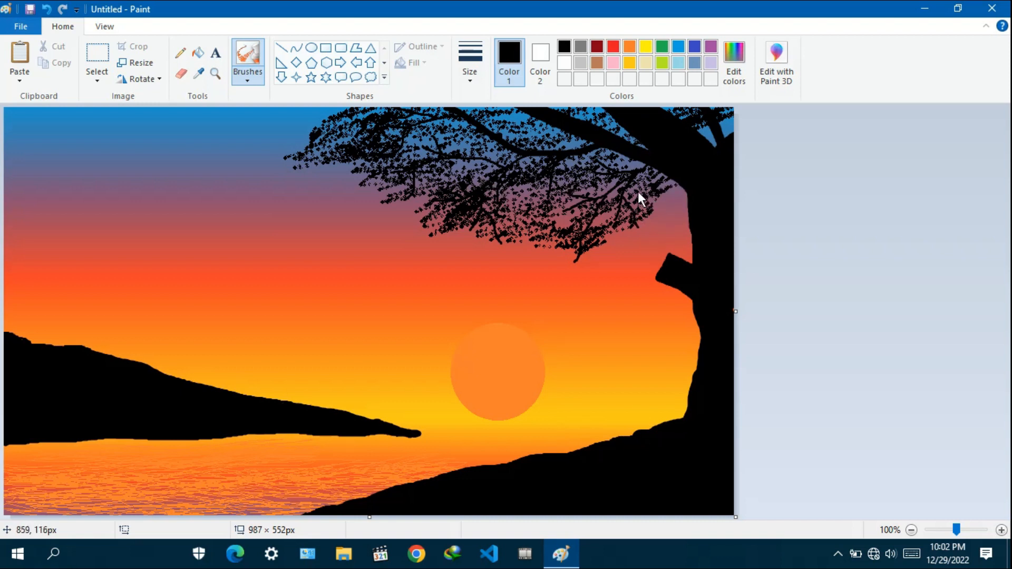
{"action": "mouse_move", "coordinate": [655, 203]}
{"action": "left_mouse_down"}
{"action": "mouse_move", "coordinate": [585, 236]}
{"action": "mouse_move", "coordinate": [578, 223]}
{"action": "mouse_move", "coordinate": [599, 249]}
{"action": "left_mouse_up"}
{"action": "mouse_move", "coordinate": [686, 213]}
{"action": "left_mouse_down"}
{"action": "mouse_move", "coordinate": [640, 223]}
{"action": "mouse_move", "coordinate": [645, 233]}
{"action": "left_mouse_up"}
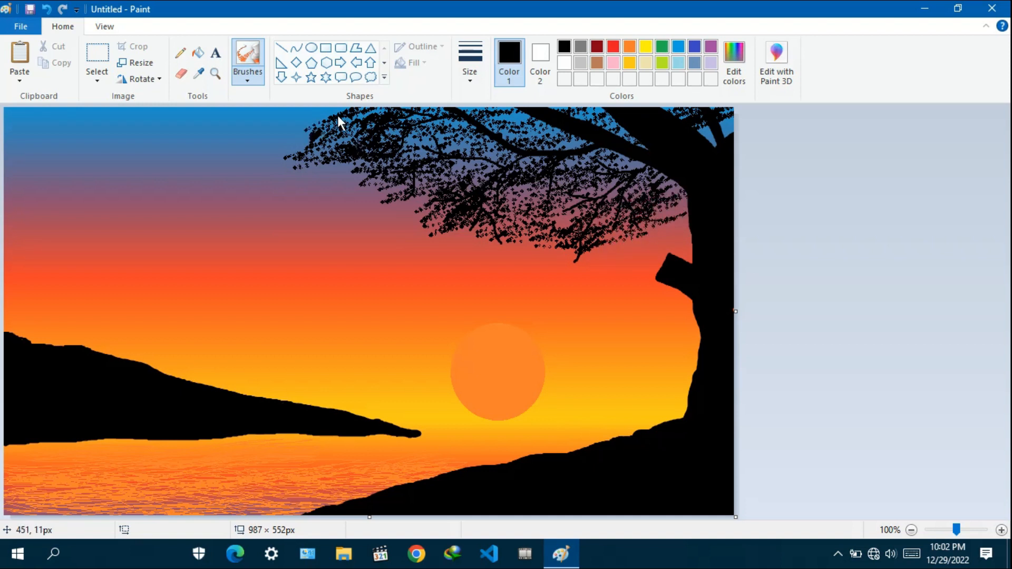
{"action": "mouse_move", "coordinate": [316, 114]}
{"action": "left_mouse_down"}
{"action": "mouse_move", "coordinate": [366, 104]}
{"action": "mouse_move", "coordinate": [276, 128]}
{"action": "left_mouse_up"}
{"action": "mouse_move", "coordinate": [311, 135]}
{"action": "left_mouse_down"}
{"action": "mouse_move", "coordinate": [273, 150]}
{"action": "mouse_move", "coordinate": [284, 132]}
{"action": "mouse_move", "coordinate": [257, 122]}
{"action": "mouse_move", "coordinate": [304, 145]}
{"action": "left_mouse_up"}
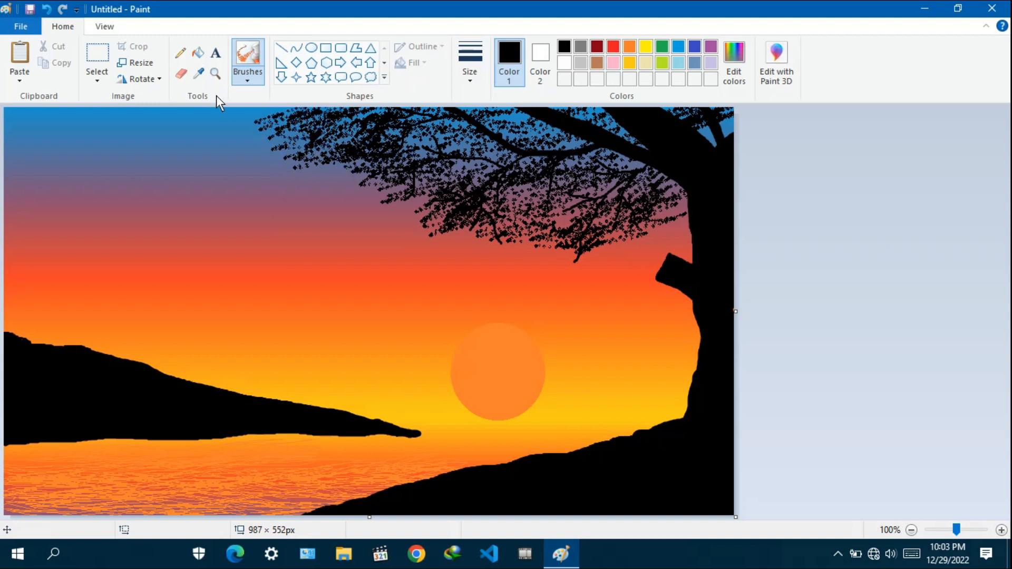
Thicken the branches in the tree's upper-right fork in black with the basic Brush at the thickest size
{"action": "left_click", "coordinate": [247, 76]}
{"action": "left_click", "coordinate": [247, 102]}
{"action": "left_click", "coordinate": [474, 63]}
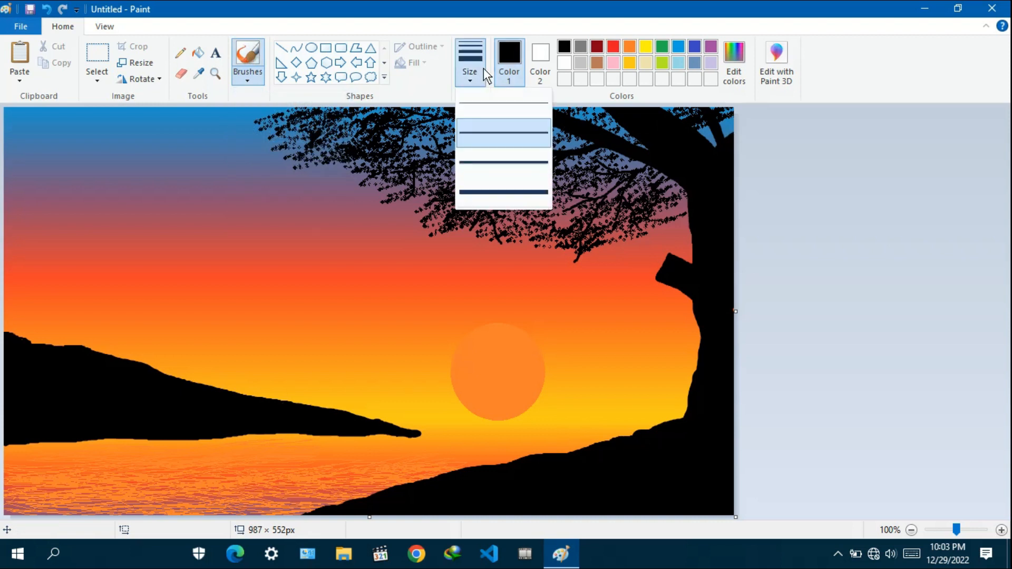
{"action": "left_click", "coordinate": [516, 196]}
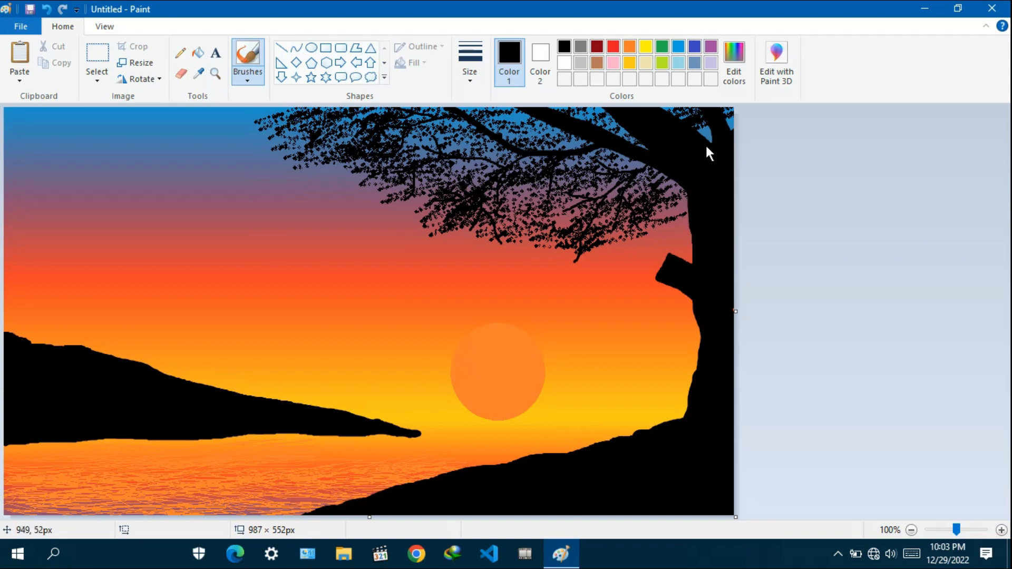
Fill the sky gaps between the upper-right branches with black leaves using the Airbrush, switching to its smallest size
{"action": "left_click", "coordinate": [265, 74]}
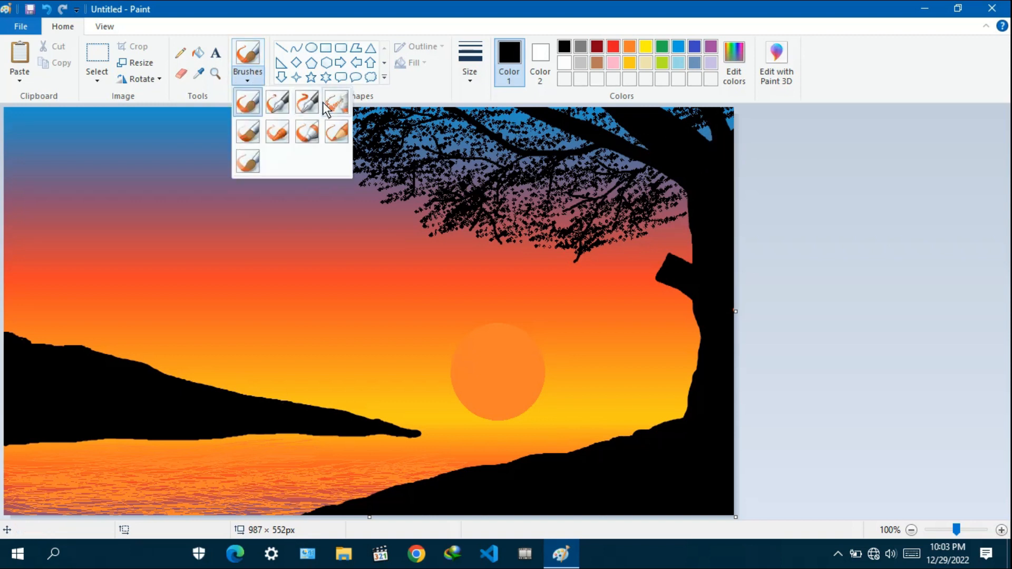
{"action": "left_click", "coordinate": [335, 102]}
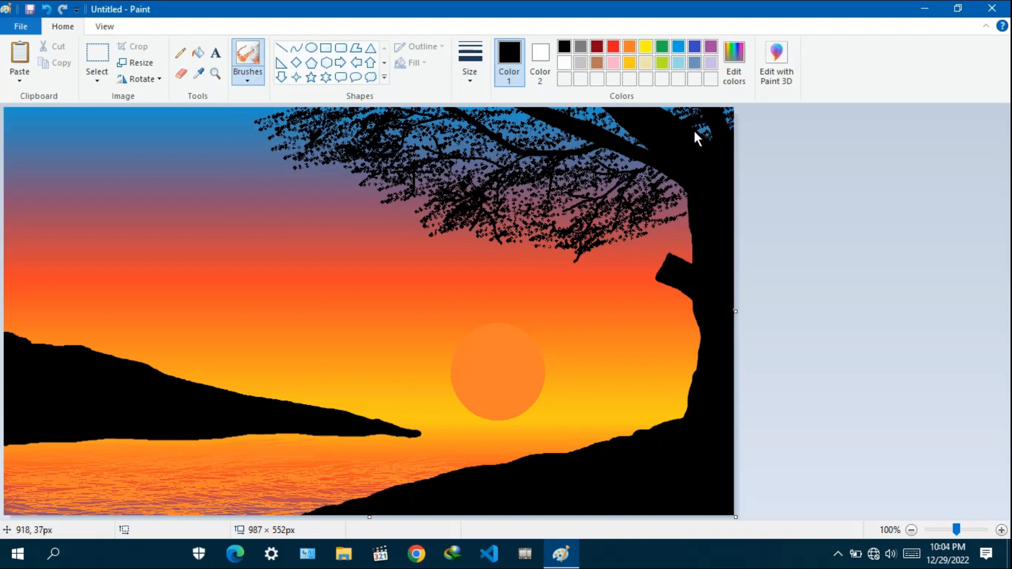
{"action": "left_click", "coordinate": [485, 80]}
{"action": "left_click", "coordinate": [502, 101]}
Draw extra black twigs along the canopy's lower edge near the trunk with the basic Brush at the second-thinnest size
{"action": "left_click", "coordinate": [257, 84]}
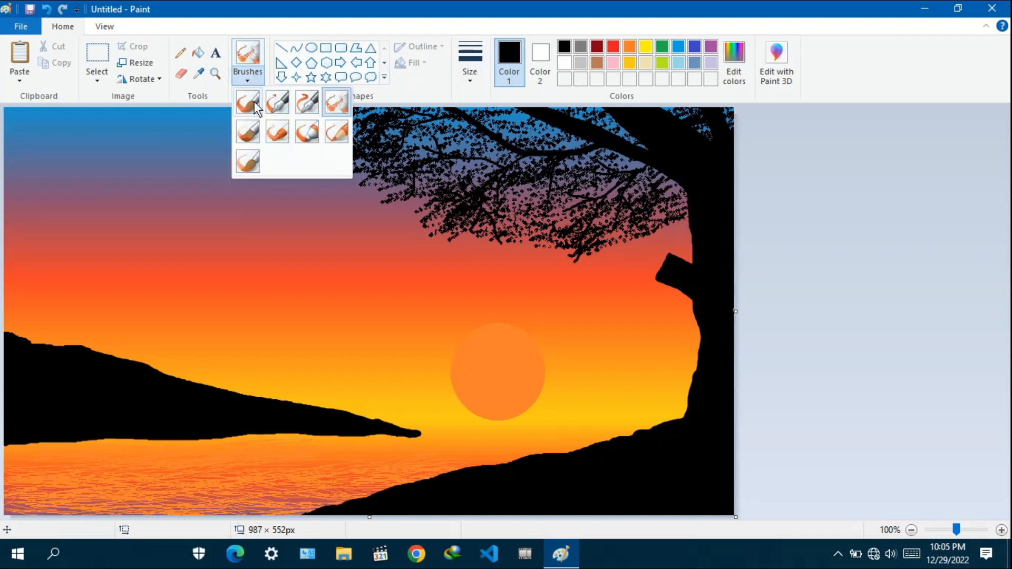
{"action": "left_click", "coordinate": [252, 100]}
{"action": "left_click", "coordinate": [474, 73]}
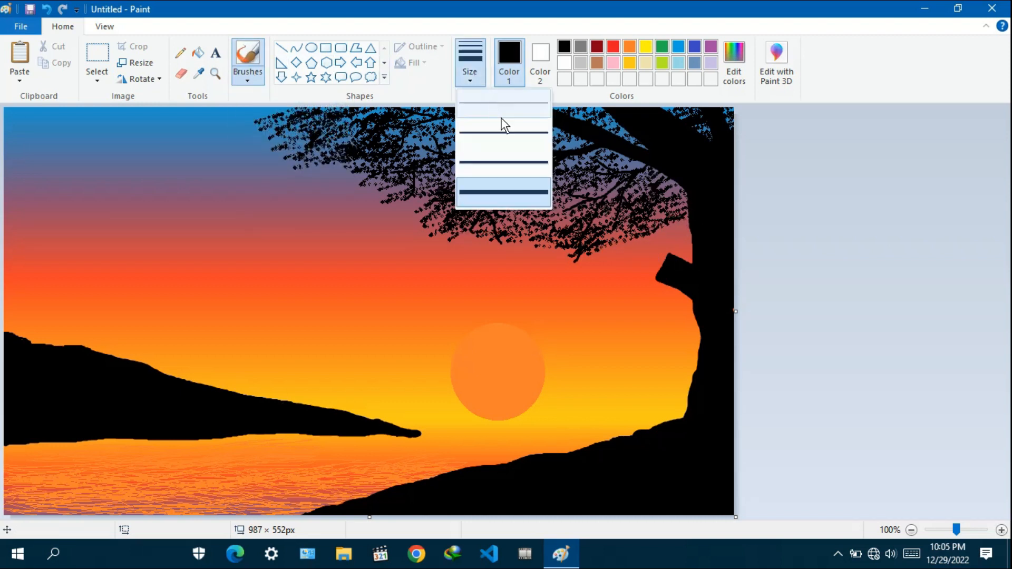
{"action": "left_click", "coordinate": [501, 121]}
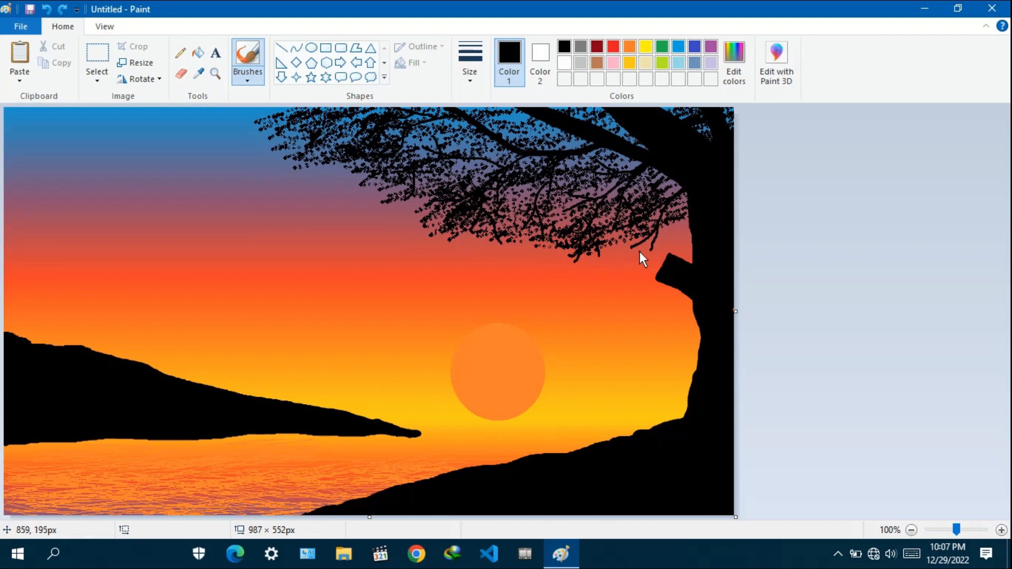
Airbrush black leaves over the new lower twigs and extend the canopy's lower-left edge outward
{"action": "left_click", "coordinate": [262, 79]}
{"action": "left_click", "coordinate": [338, 101]}
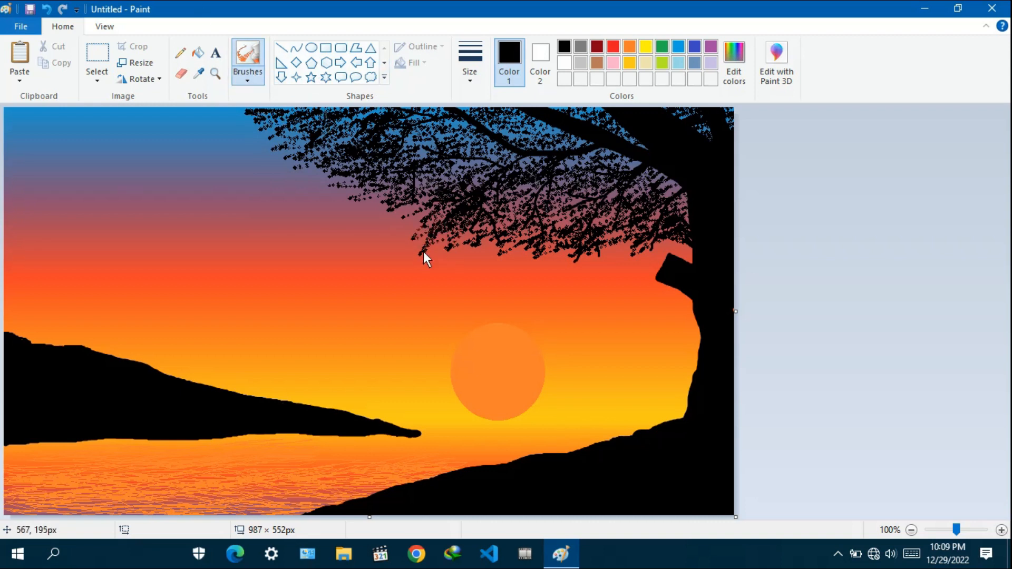
{"action": "left_click_drag", "start_coordinate": [337, 199], "coordinate": [369, 183]}
{"action": "left_click_drag", "start_coordinate": [363, 209], "coordinate": [393, 197]}
{"action": "left_click_drag", "start_coordinate": [398, 217], "coordinate": [432, 206]}
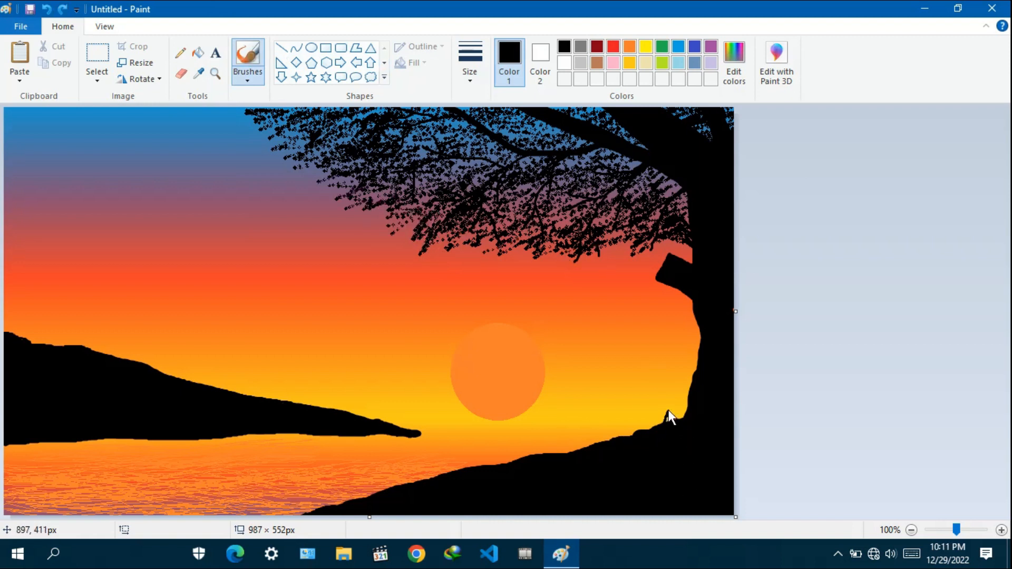
Widen the trunk's left side in black from the stub branch down to a flared base on the hill
{"action": "left_click_drag", "start_coordinate": [680, 419], "coordinate": [698, 350]}
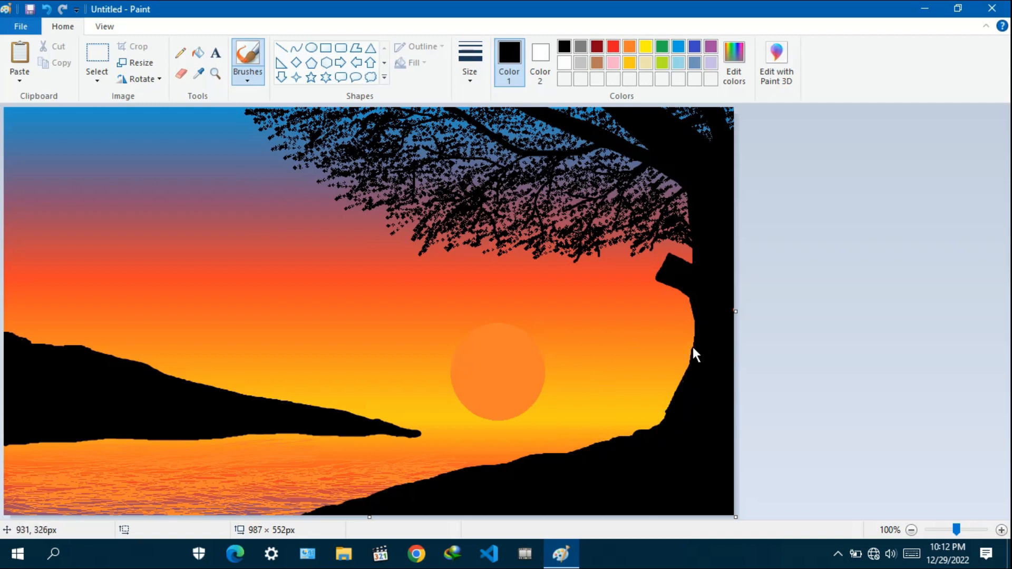
Thicken the trunk's left edge in black below the stub branch and smooth its curve down to the hill
{"action": "mouse_move", "coordinate": [692, 348]}
{"action": "left_mouse_down"}
{"action": "mouse_move", "coordinate": [688, 301]}
{"action": "mouse_move", "coordinate": [696, 359]}
{"action": "left_mouse_up"}
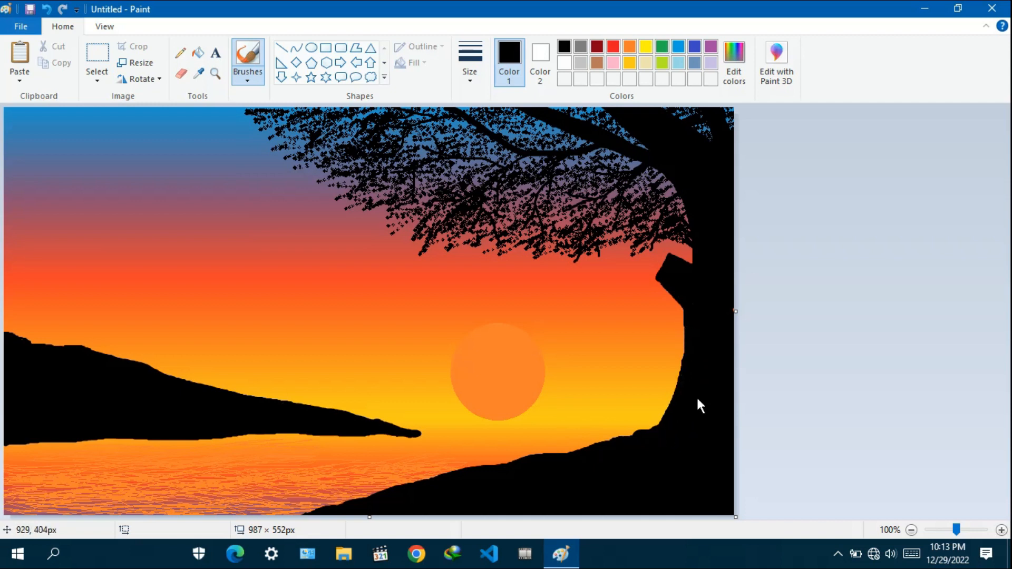
Draw thin black grass blades with the Pencil along the top of the right hill, just left of the trunk's base
{"action": "left_click", "coordinate": [180, 52]}
{"action": "left_click", "coordinate": [469, 66]}
{"action": "left_click", "coordinate": [487, 103]}
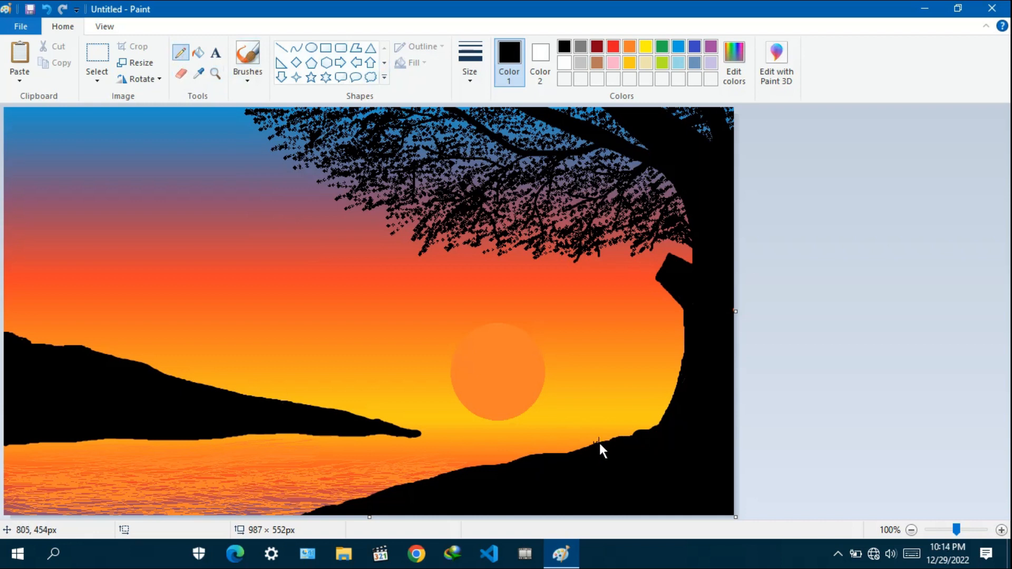
{"action": "left_click_drag", "start_coordinate": [609, 440], "coordinate": [608, 432]}
{"action": "mouse_move", "coordinate": [599, 438]}
{"action": "left_mouse_down"}
{"action": "mouse_move", "coordinate": [598, 426]}
{"action": "mouse_move", "coordinate": [612, 428]}
{"action": "left_mouse_up"}
{"action": "left_click_drag", "start_coordinate": [618, 440], "coordinate": [622, 429]}
Continue the black grass blades along the right hill's slope, from its low end up to the grass beside the trunk
{"action": "left_click_drag", "start_coordinate": [342, 503], "coordinate": [341, 498]}
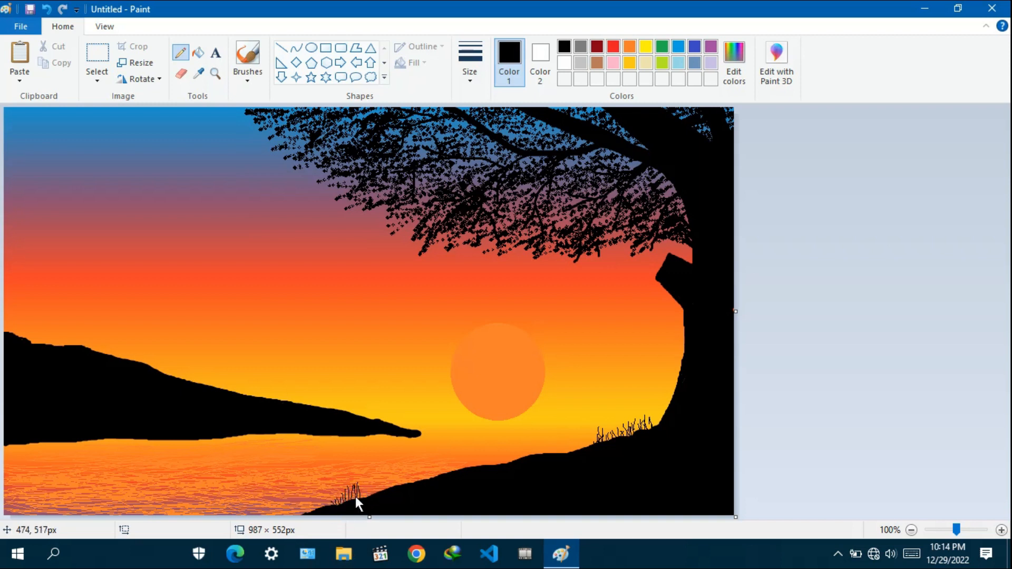
{"action": "left_click_drag", "start_coordinate": [364, 501], "coordinate": [369, 487]}
{"action": "left_click_drag", "start_coordinate": [384, 484], "coordinate": [393, 492]}
{"action": "left_click_drag", "start_coordinate": [435, 464], "coordinate": [464, 465]}
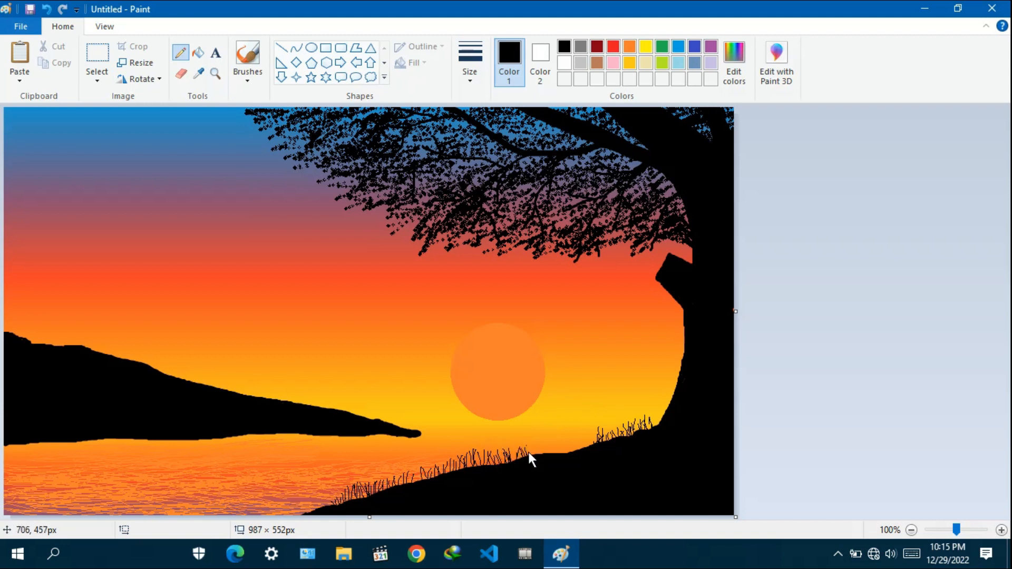
{"action": "mouse_move", "coordinate": [538, 444]}
{"action": "left_mouse_down"}
{"action": "mouse_move", "coordinate": [558, 453]}
{"action": "mouse_move", "coordinate": [570, 442]}
{"action": "mouse_move", "coordinate": [586, 447]}
{"action": "mouse_move", "coordinate": [583, 437]}
{"action": "mouse_move", "coordinate": [555, 447]}
{"action": "left_mouse_up"}
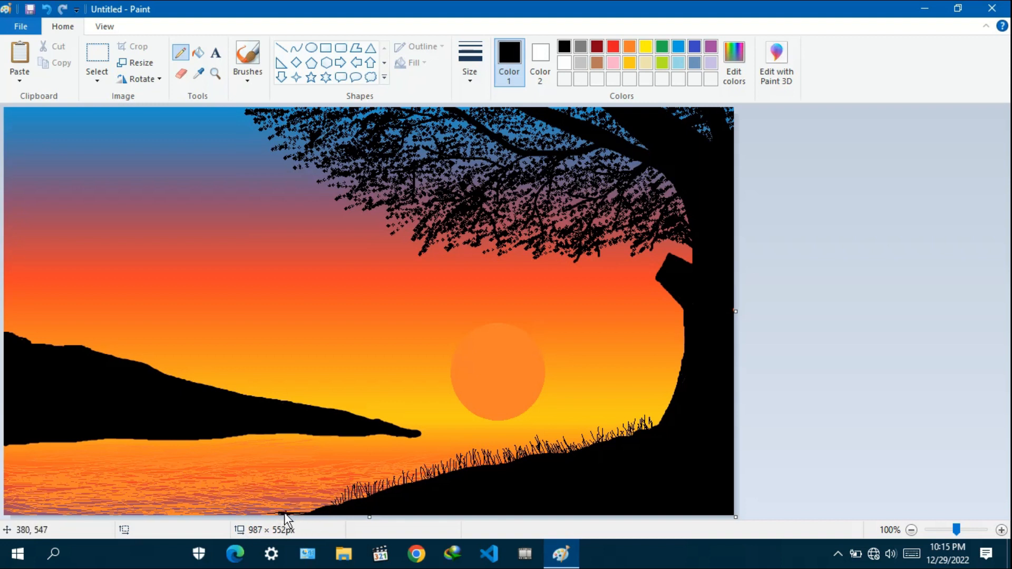
Extend the right hill's lower-left tip outward in black with the Brush and pencil grass blades along it
{"action": "left_click", "coordinate": [248, 60]}
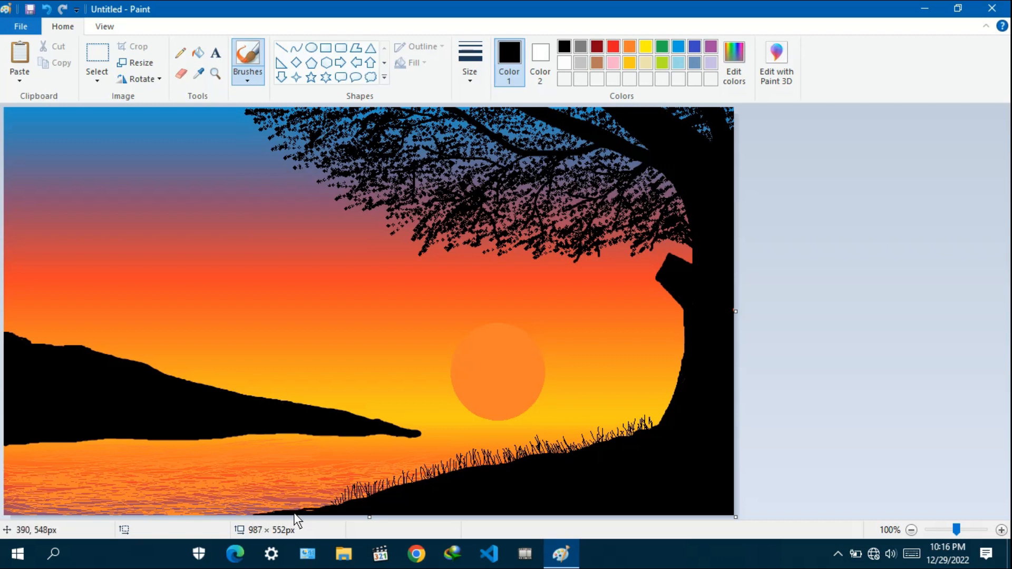
{"action": "left_click", "coordinate": [180, 52]}
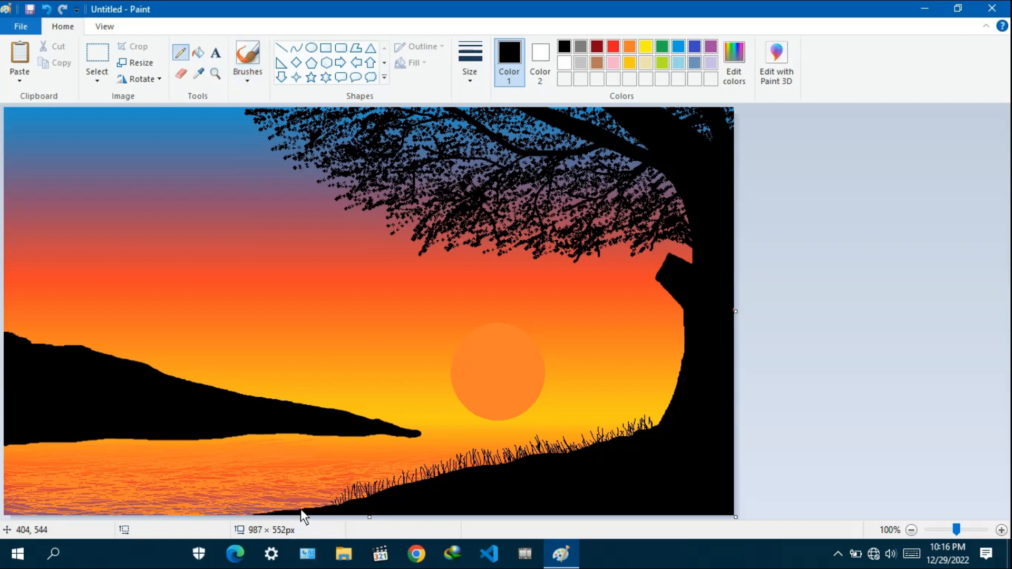
{"action": "left_click_drag", "start_coordinate": [300, 508], "coordinate": [330, 499]}
{"action": "mouse_move", "coordinate": [255, 509]}
{"action": "left_mouse_down"}
{"action": "mouse_move", "coordinate": [260, 526]}
{"action": "mouse_move", "coordinate": [276, 504]}
{"action": "mouse_move", "coordinate": [288, 509]}
{"action": "left_mouse_up"}
Fill the grass gaps on the right hill at the trunk's foot and mid-slope, undoing one stray blade
{"action": "left_click_drag", "start_coordinate": [655, 428], "coordinate": [660, 411]}
{"action": "key", "text": "ctrl+z"}
{"action": "left_click_drag", "start_coordinate": [584, 438], "coordinate": [589, 449]}
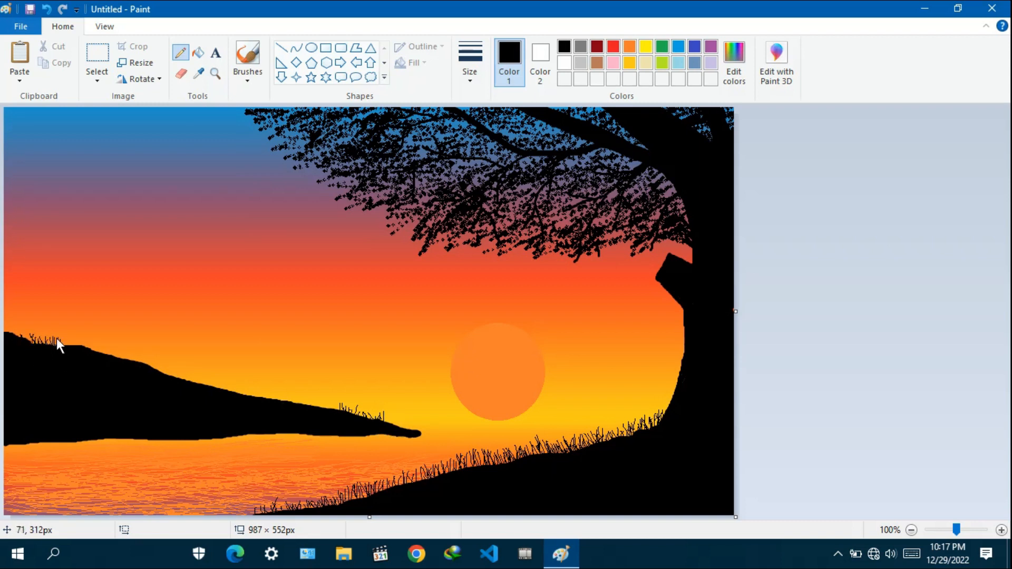
Draw black grass blades along the upper crest of the left hill, undoing one misplaced stroke
{"action": "left_click_drag", "start_coordinate": [68, 348], "coordinate": [78, 356]}
{"action": "left_click", "coordinate": [46, 9]}
{"action": "left_click_drag", "start_coordinate": [74, 338], "coordinate": [80, 346]}
{"action": "left_click_drag", "start_coordinate": [89, 340], "coordinate": [82, 339]}
{"action": "left_click_drag", "start_coordinate": [112, 352], "coordinate": [114, 355]}
{"action": "left_click_drag", "start_coordinate": [112, 345], "coordinate": [120, 357]}
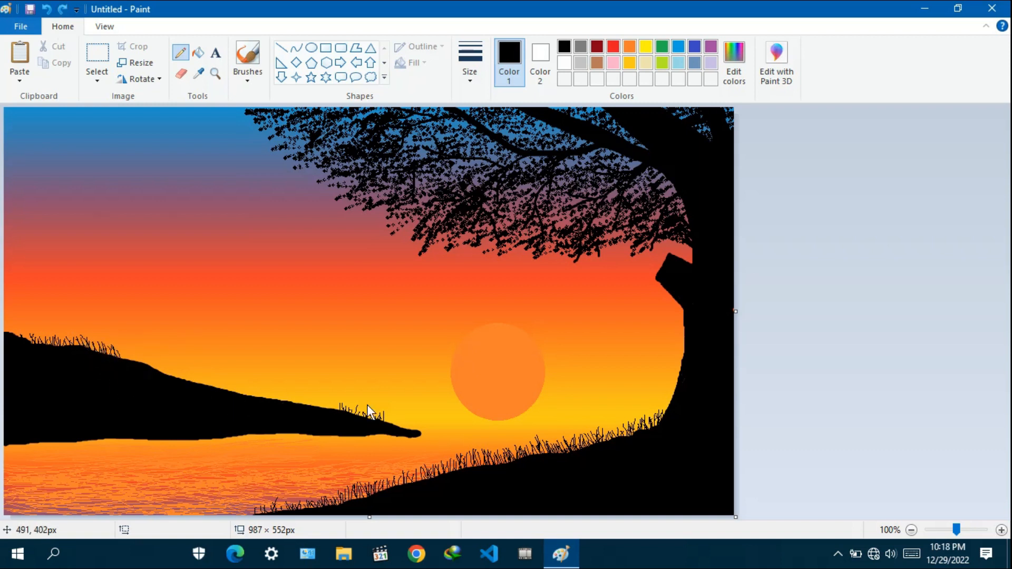
Cover the rest of the left hill's upper edge with black grass blades, from its far-left end to near the tip
{"action": "left_click_drag", "start_coordinate": [332, 404], "coordinate": [328, 408]}
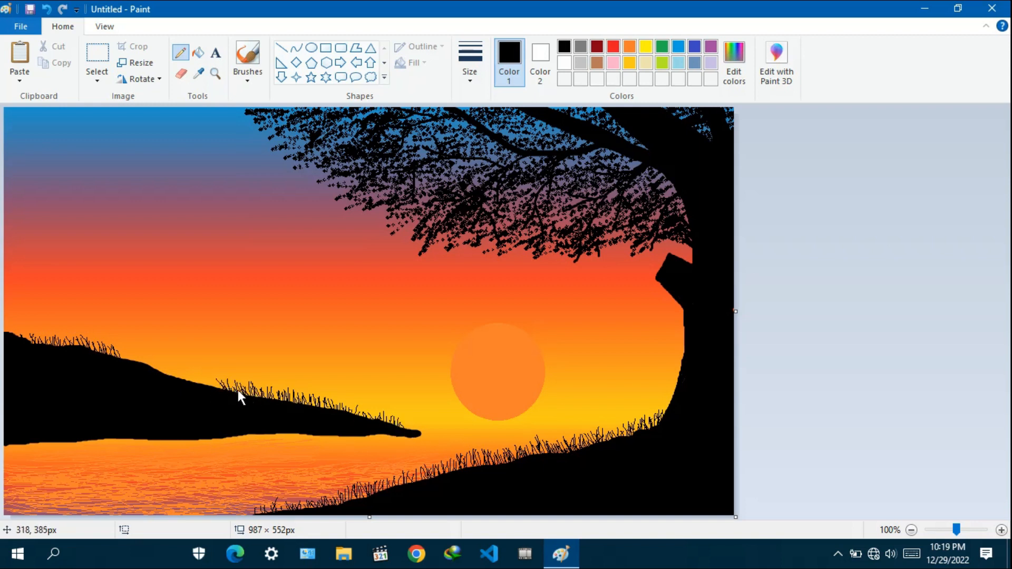
{"action": "left_click_drag", "start_coordinate": [207, 387], "coordinate": [209, 390]}
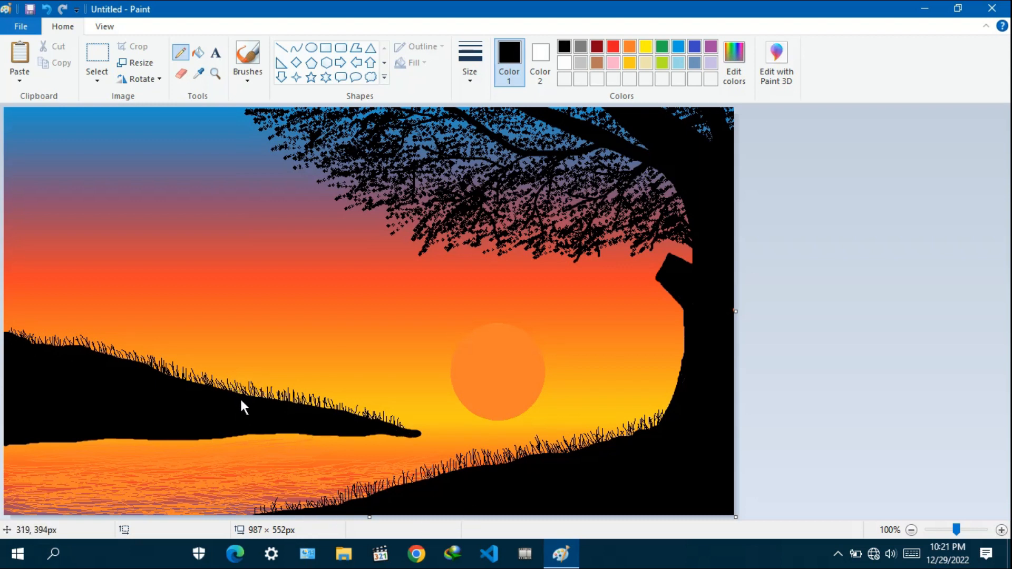
Switch from the Pencil back to the Brush with black still selected
{"action": "left_click", "coordinate": [247, 58]}
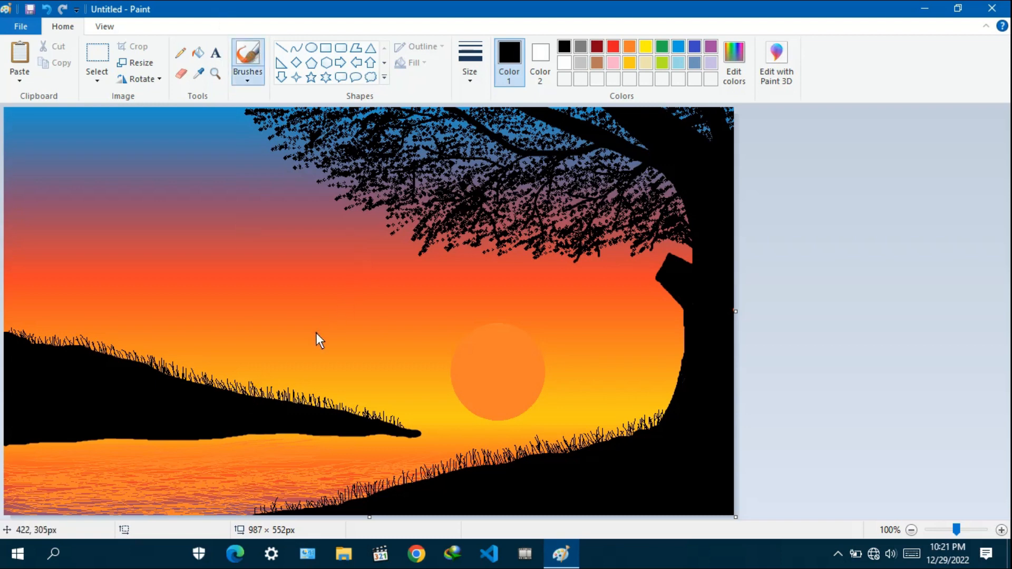